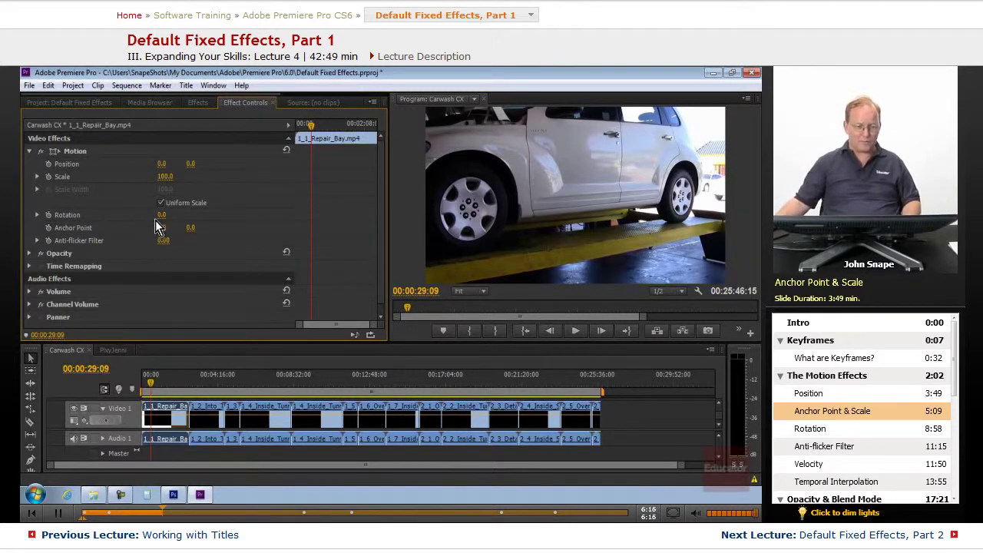
# - Try out the Rotation of the 1_1_Repair_Bay.mp4 clip and return it to 0.0°
pyautogui.moveTo(161, 218); pyautogui.dragTo(183, 221)
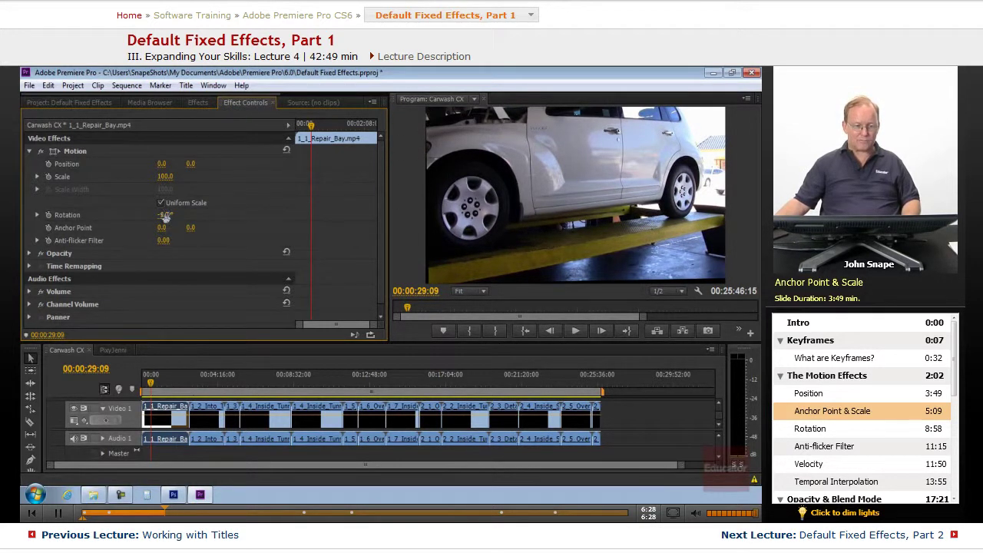
pyautogui.moveTo(159, 218); pyautogui.dragTo(177, 216)
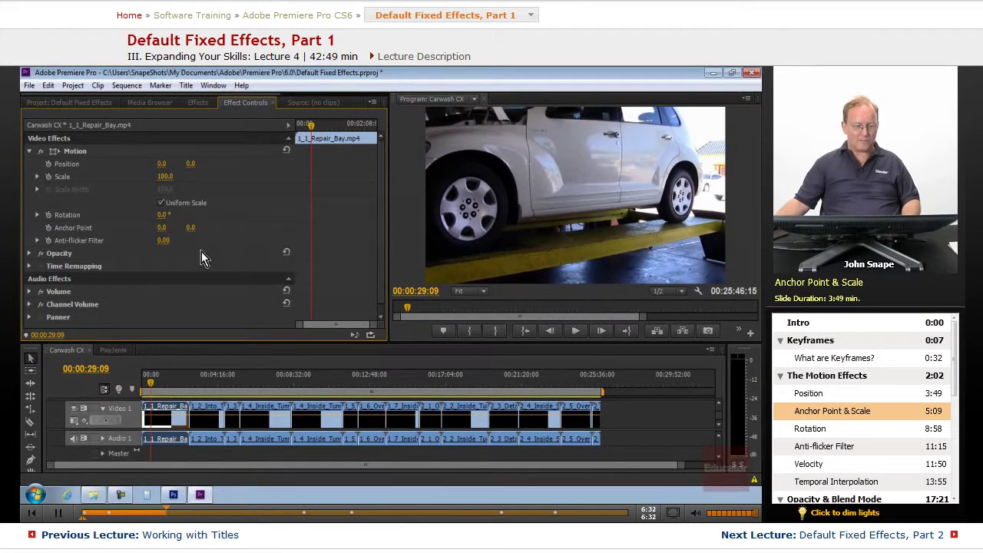
# - Try scaling the clip to 33.6 and 49.9, restore it to 100.0, and try adjusting the Scale value directly
pyautogui.click(38, 177)
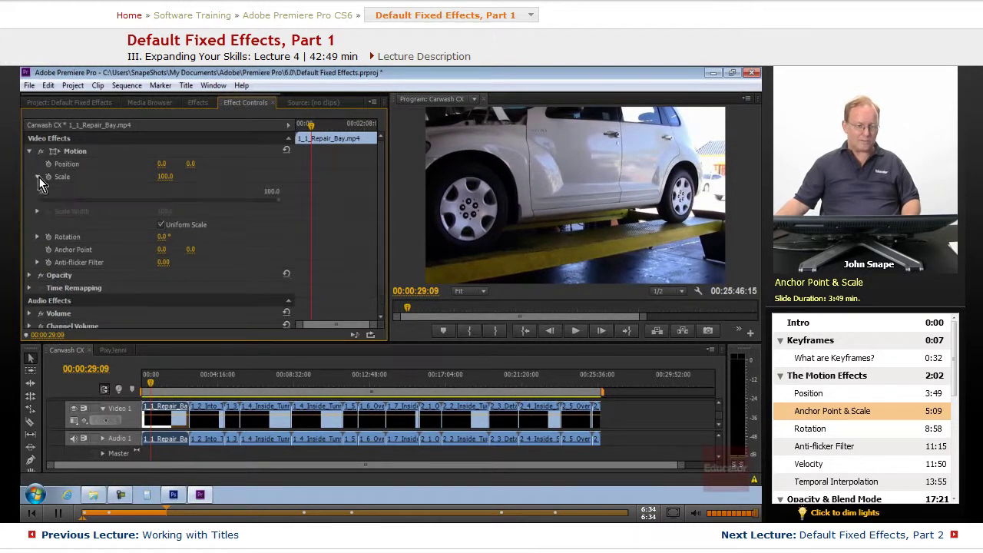
pyautogui.moveTo(282, 205); pyautogui.dragTo(120, 205)
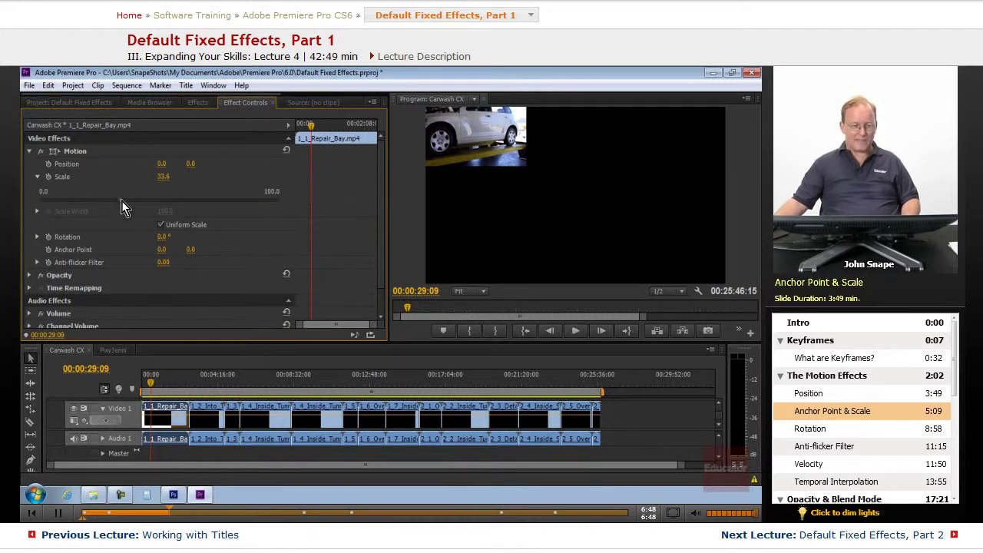
pyautogui.moveTo(122, 201); pyautogui.dragTo(163, 235)
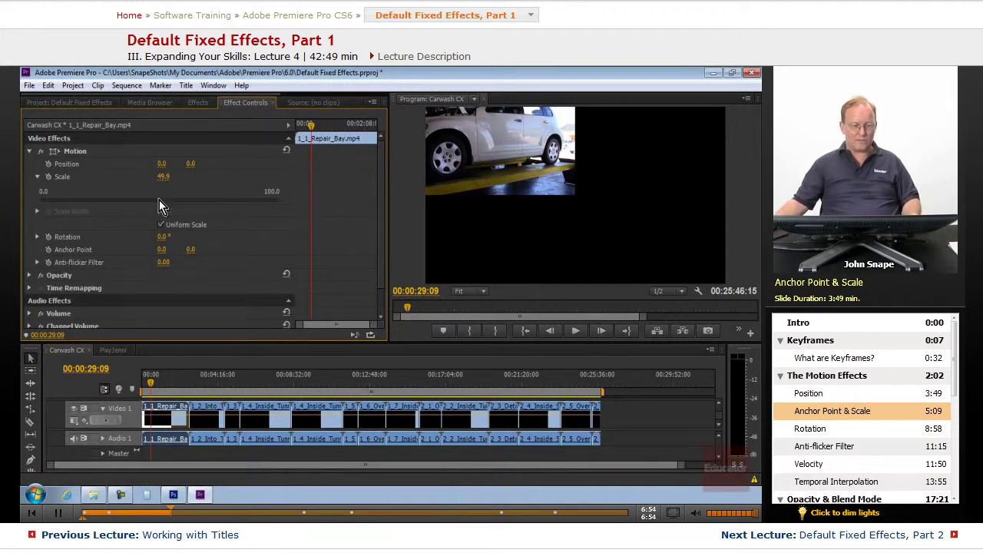
pyautogui.moveTo(158, 201); pyautogui.dragTo(297, 208)
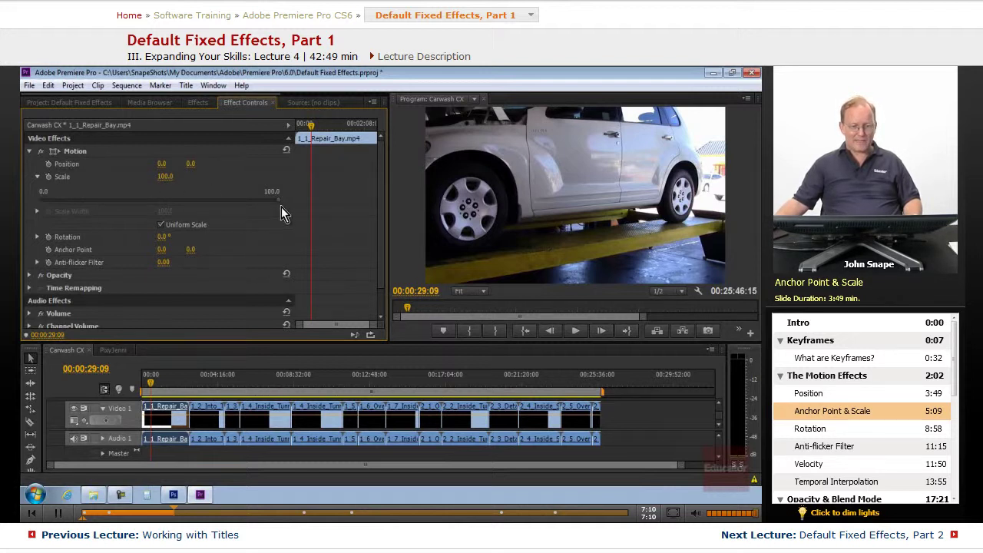
pyautogui.moveTo(278, 201)
pyautogui.mouseDown()
pyautogui.moveTo(40, 205)
pyautogui.moveTo(292, 208)
pyautogui.mouseUp()
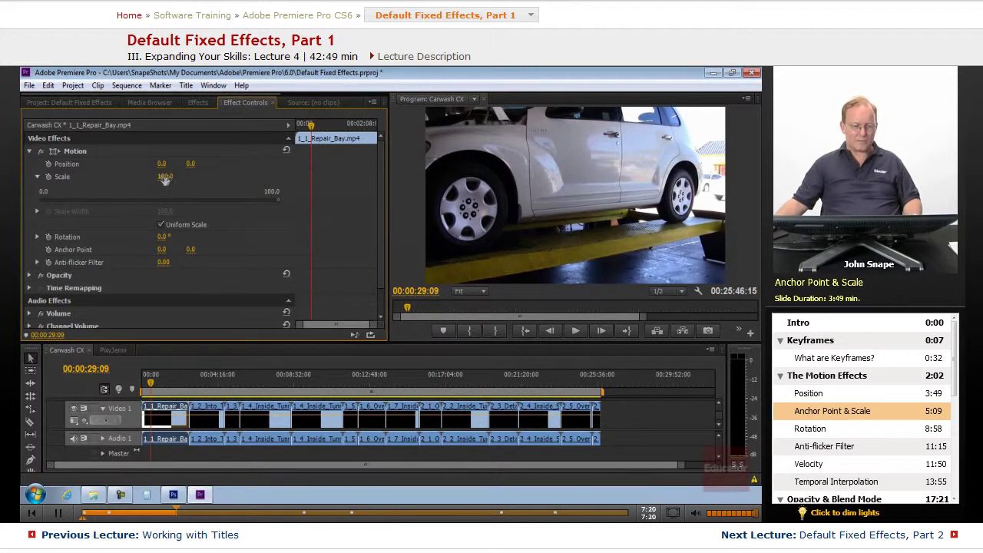
pyautogui.moveTo(168, 181); pyautogui.dragTo(561, 192)
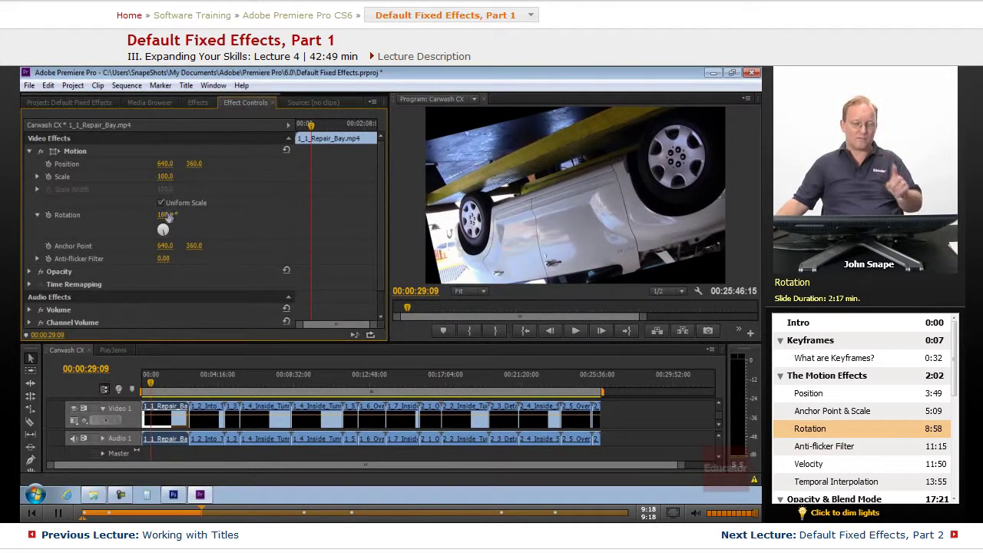
# - Try rotating the clip to about 121°, and reset its Motion effect
pyautogui.moveTo(241, 224); pyautogui.dragTo(177, 215)
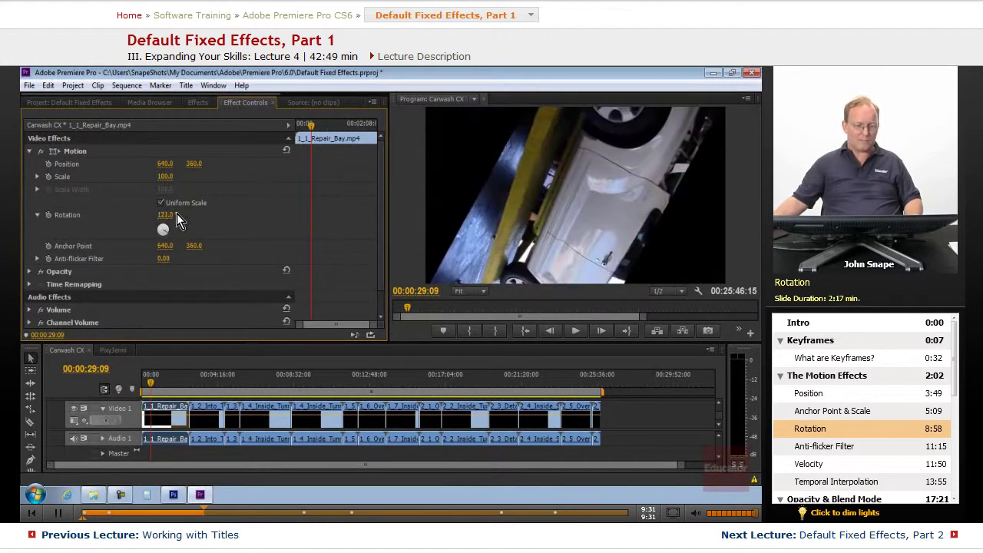
pyautogui.click(286, 151)
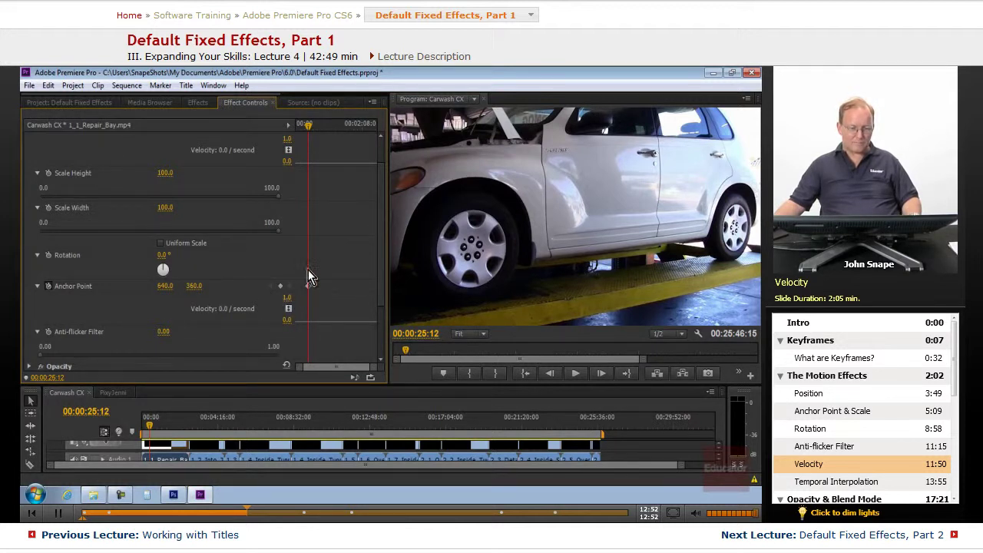
# - Add an Anchor Point keyframe of 0, 0 at the very start of the clip
pyautogui.moveTo(308, 125); pyautogui.dragTo(296, 126)
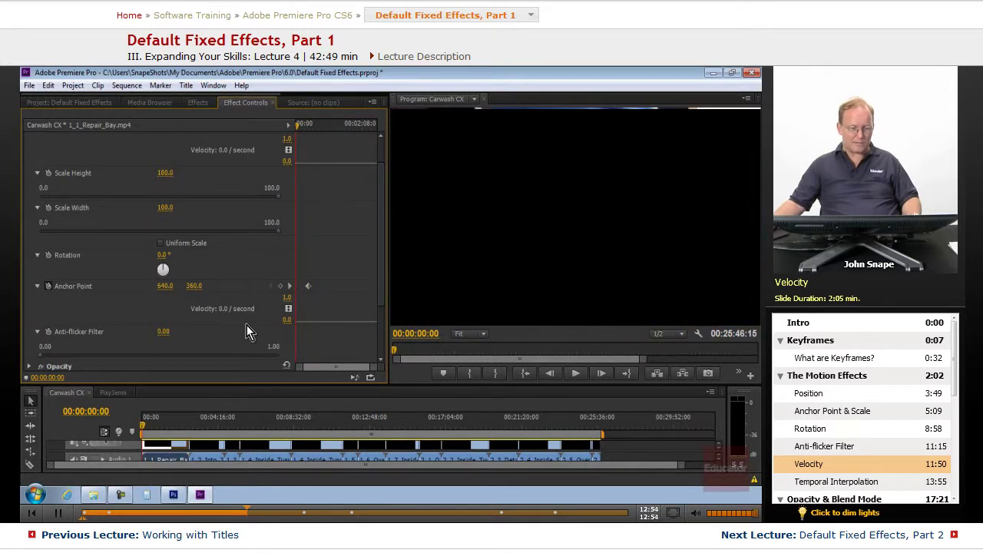
pyautogui.moveTo(162, 289); pyautogui.dragTo(42, 288)
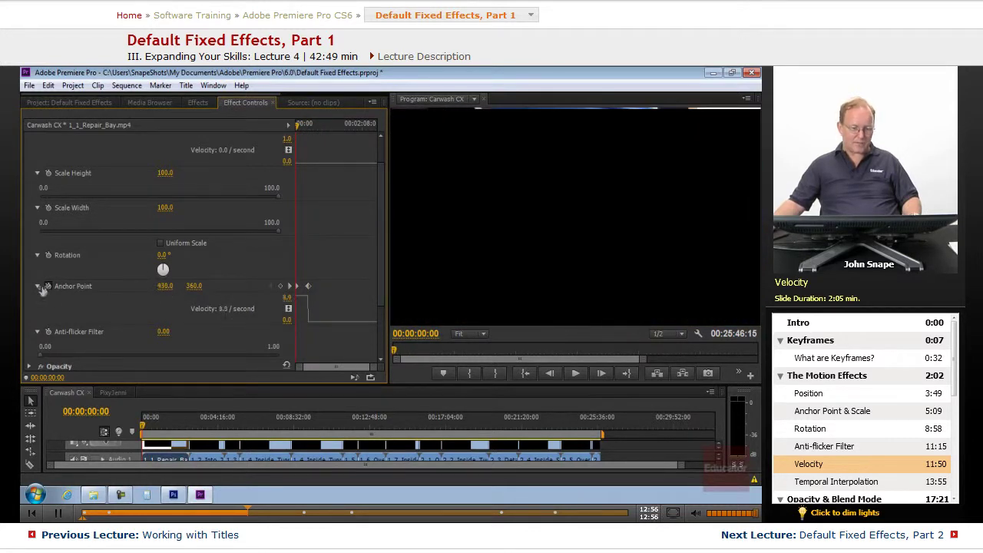
pyautogui.moveTo(165, 285); pyautogui.dragTo(66, 289)
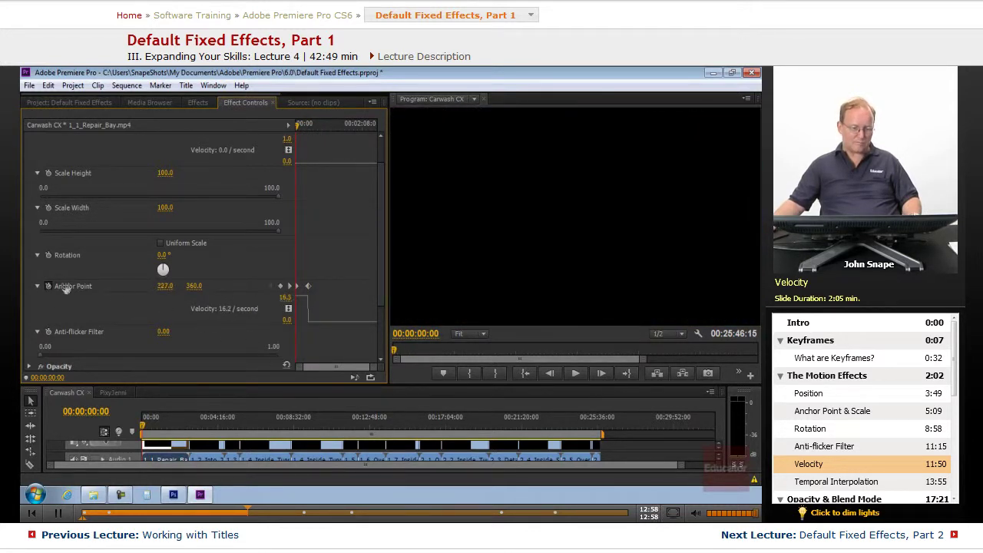
pyautogui.click(165, 285)
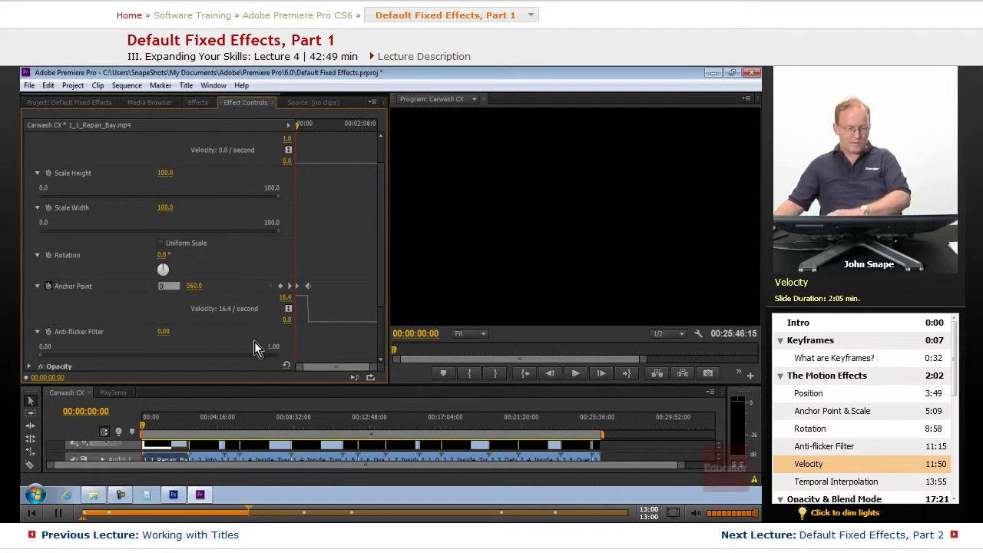
pyautogui.write('0')
pyautogui.click(191, 286)
pyautogui.write('0')
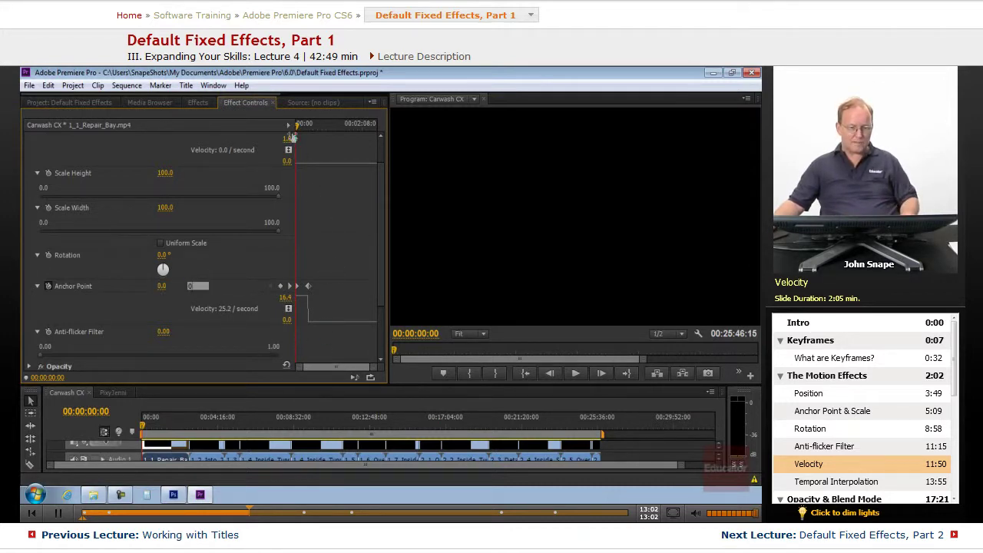
# - Add an Anchor Point keyframe of 1280, 720 at 00:01:17:14
pyautogui.moveTo(297, 127); pyautogui.dragTo(310, 127)
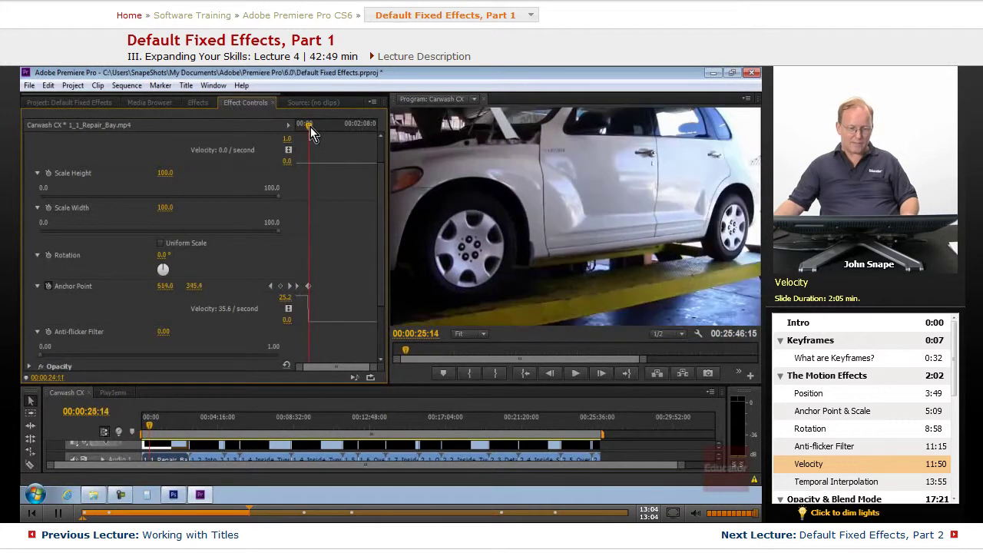
pyautogui.moveTo(310, 127); pyautogui.dragTo(335, 127)
pyautogui.click(165, 286)
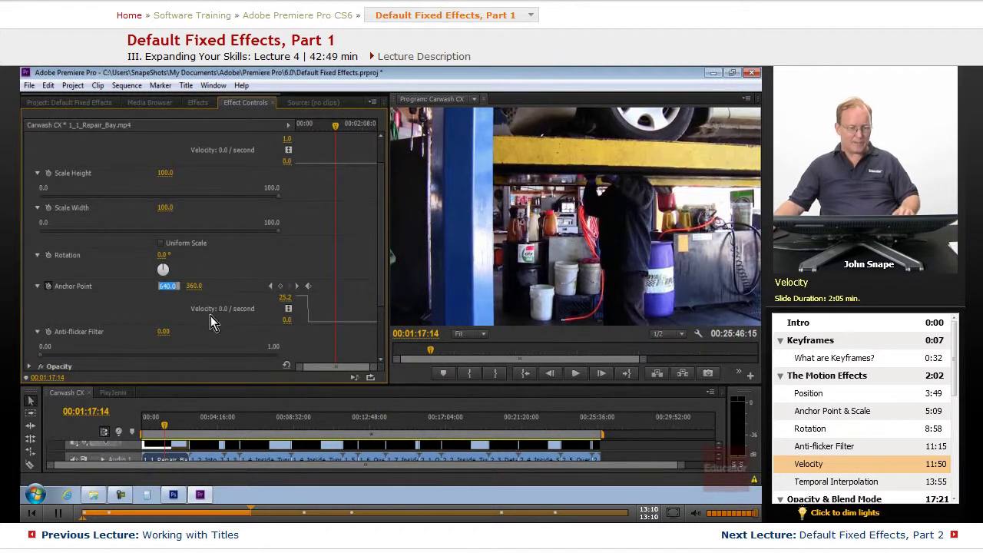
pyautogui.write('1281.0')
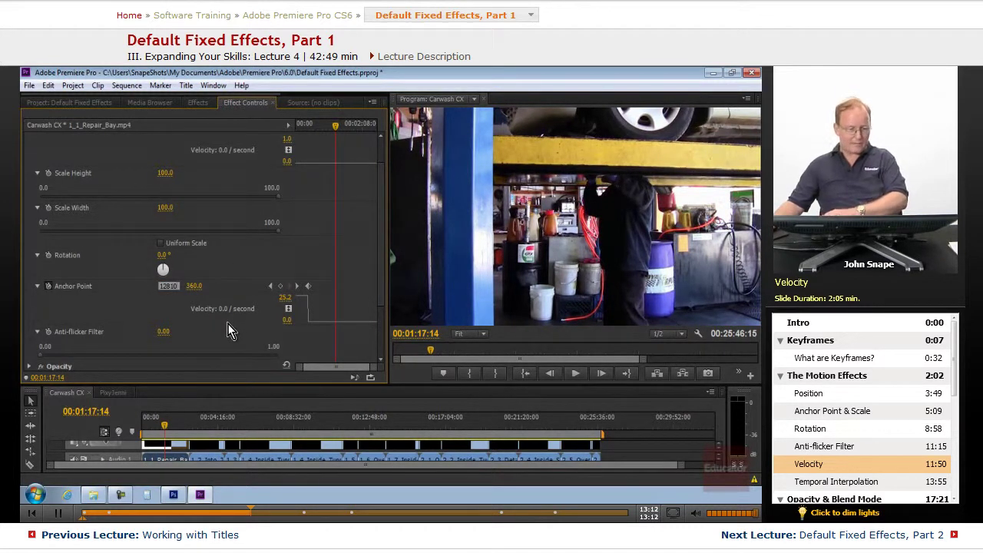
pyautogui.moveTo(178, 286); pyautogui.dragTo(129, 285)
pyautogui.write('1280')
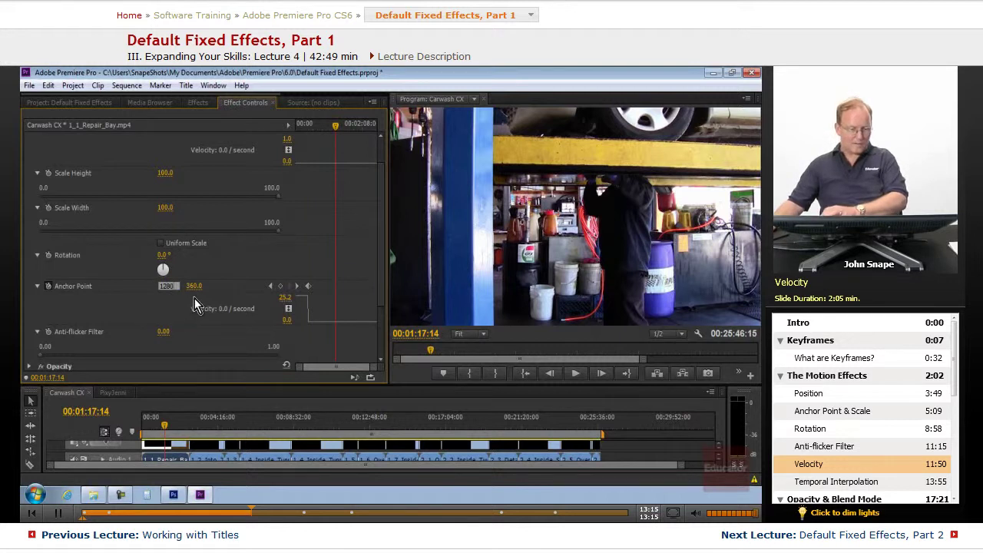
pyautogui.press('Tab')
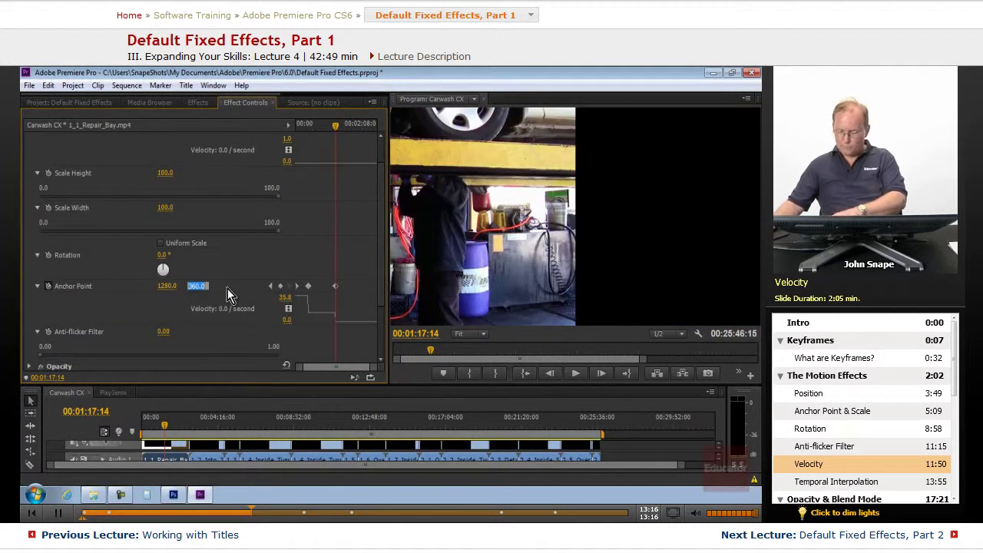
pyautogui.write('720')
pyautogui.press('Return')
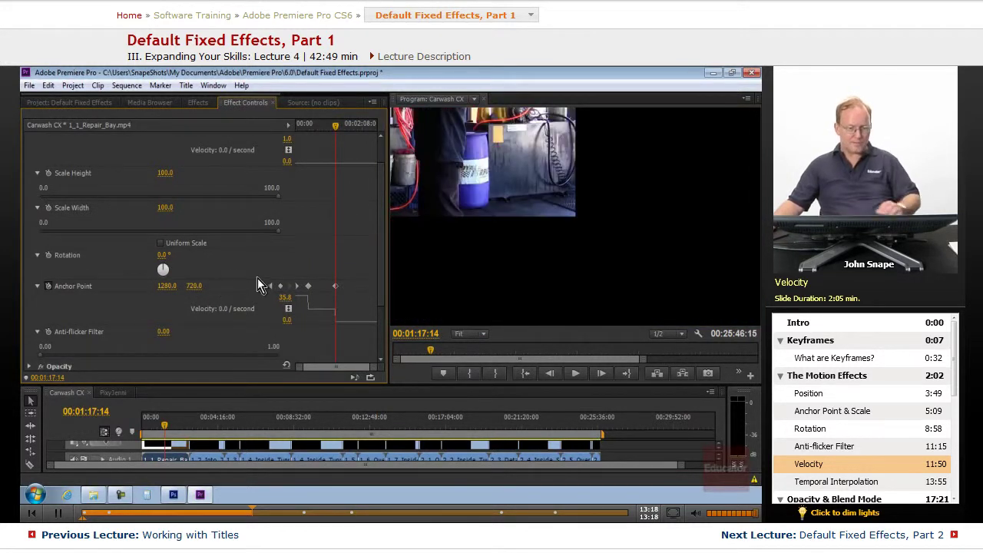
# - Set the Anchor Point velocity graph's range to 38.6 and -2.0, and preview the animation from the clip's start
pyautogui.moveTo(336, 126); pyautogui.dragTo(291, 128)
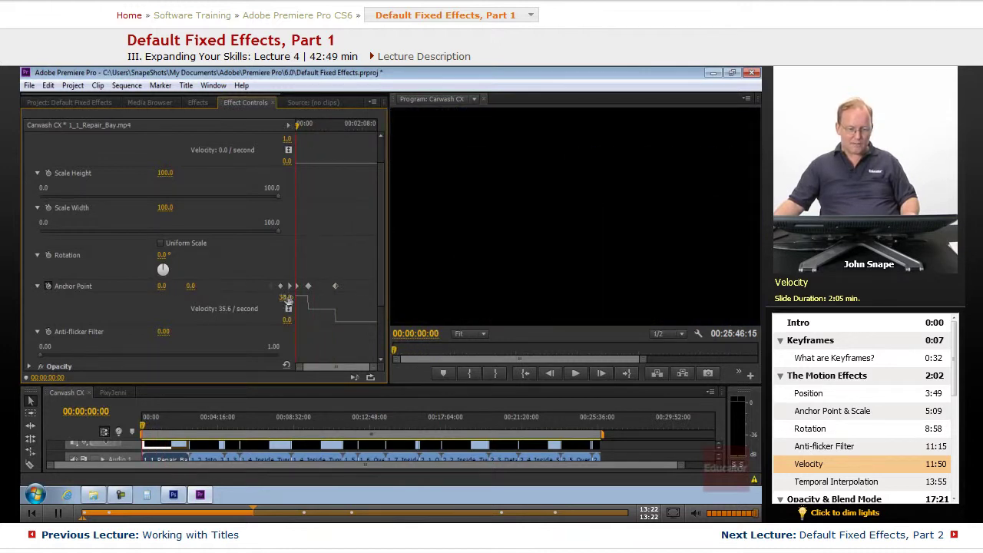
pyautogui.moveTo(276, 300); pyautogui.dragTo(287, 324)
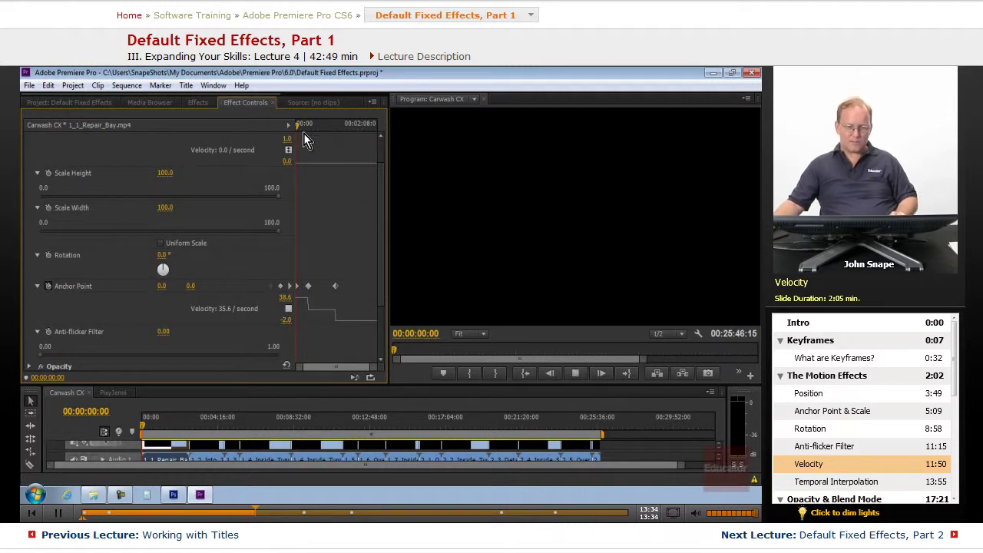
pyautogui.press('space')
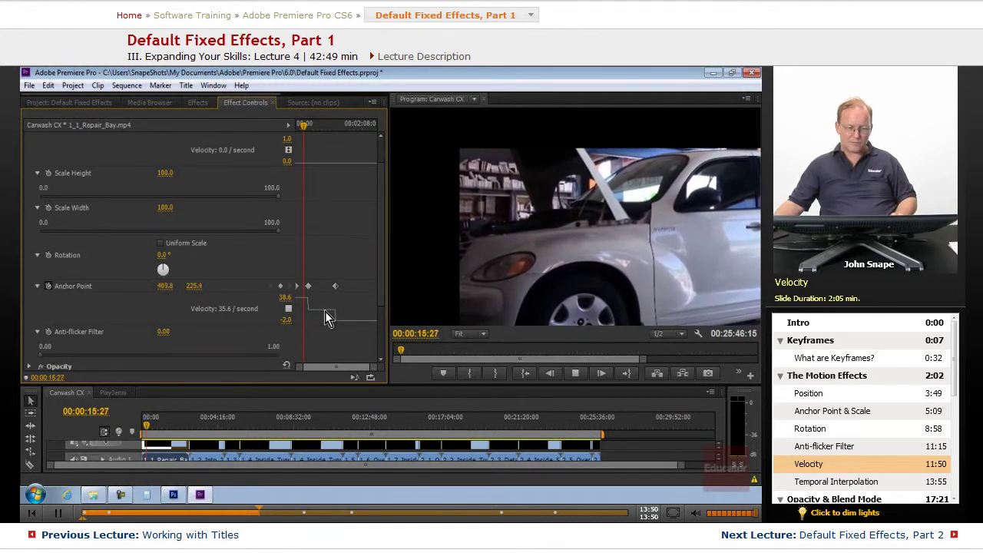
pyautogui.press('space')
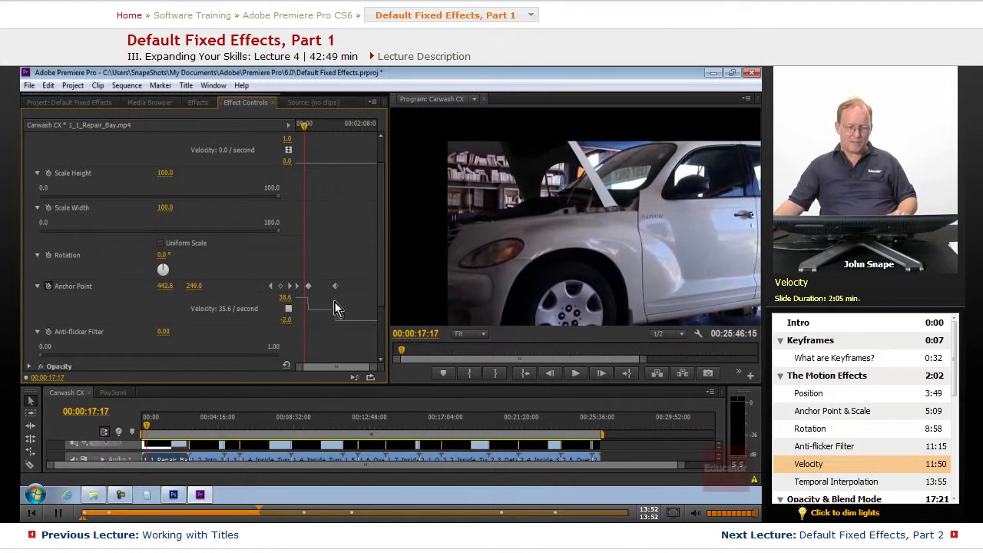
# - Widen the keyframe timeline area and set the middle Anchor Point keyframe's temporal interpolation to Auto Bezier
pyautogui.moveTo(292, 177); pyautogui.dragTo(201, 180)
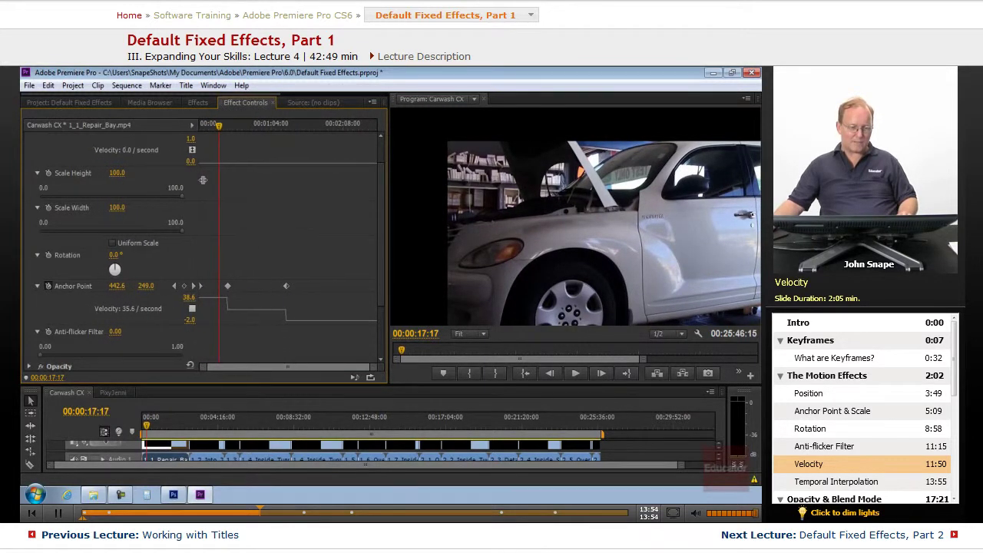
pyautogui.rightClick(229, 287)
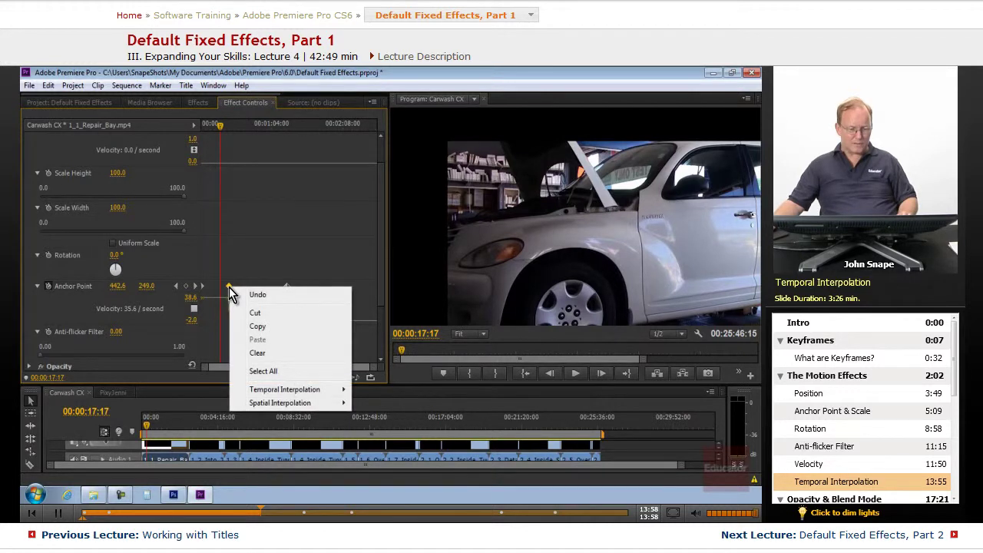
pyautogui.moveTo(292, 396)
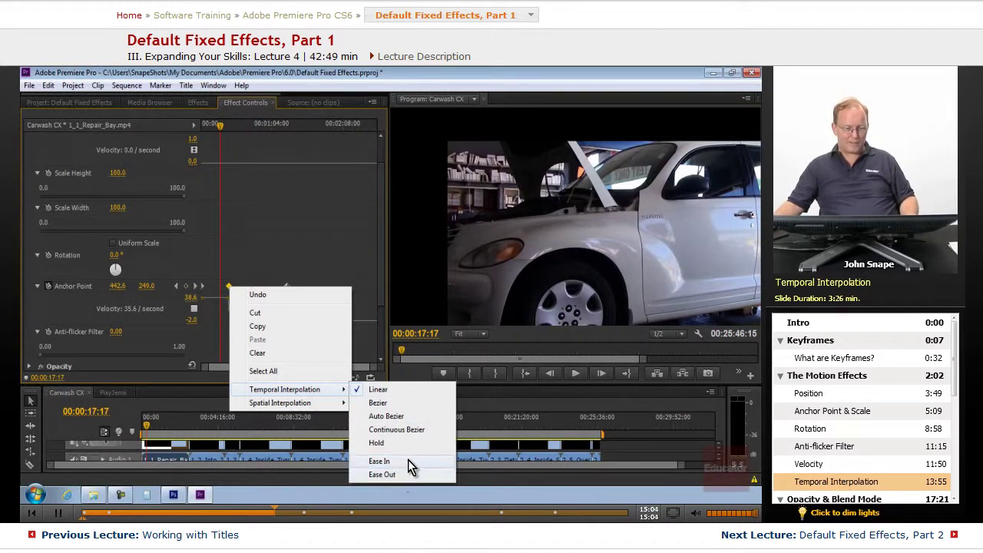
pyautogui.moveTo(330, 405)
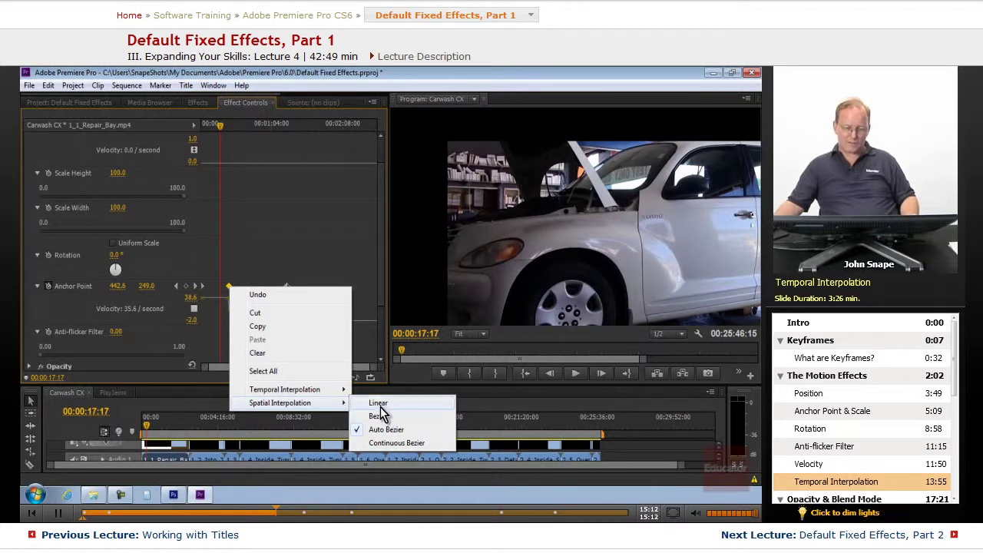
pyautogui.moveTo(307, 393)
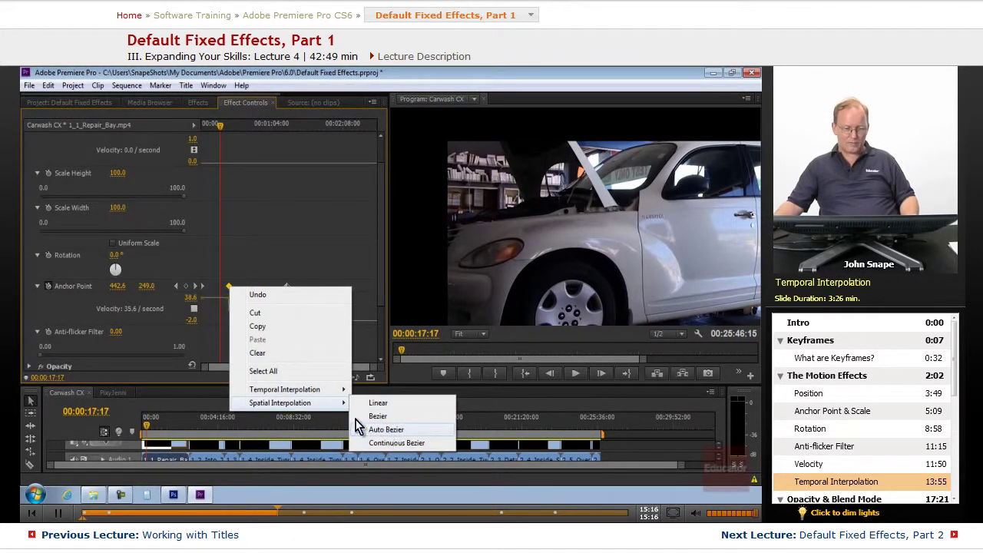
pyautogui.moveTo(344, 390)
pyautogui.click(386, 416)
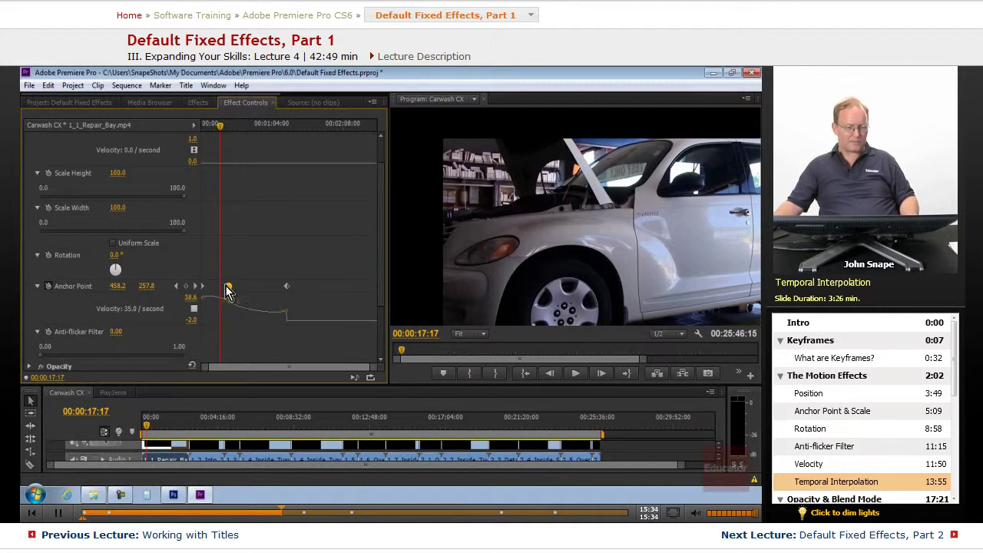
# - Set the last Anchor Point keyframe's temporal interpolation to Bezier and reshape the velocity curve around the last two keyframes
pyautogui.rightClick(288, 286)
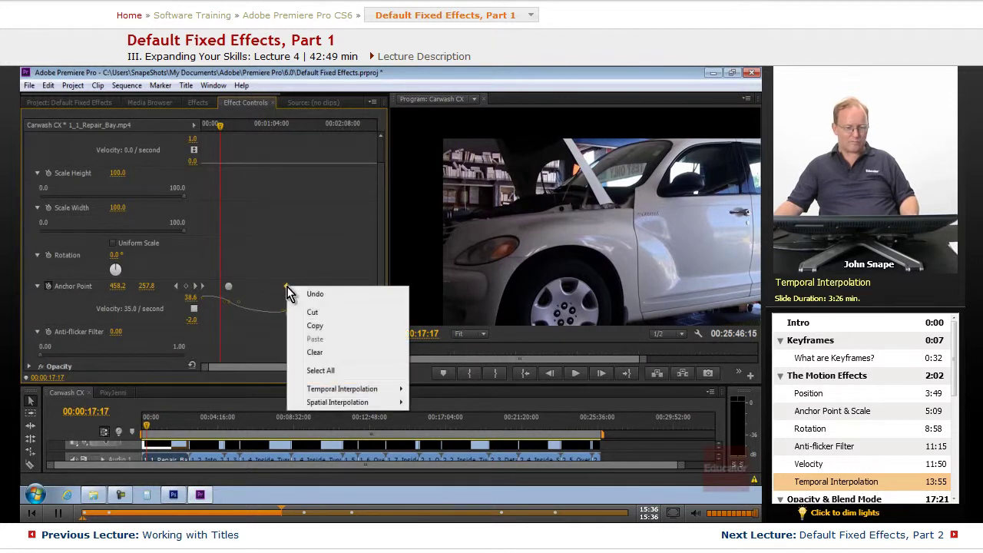
pyautogui.moveTo(386, 395)
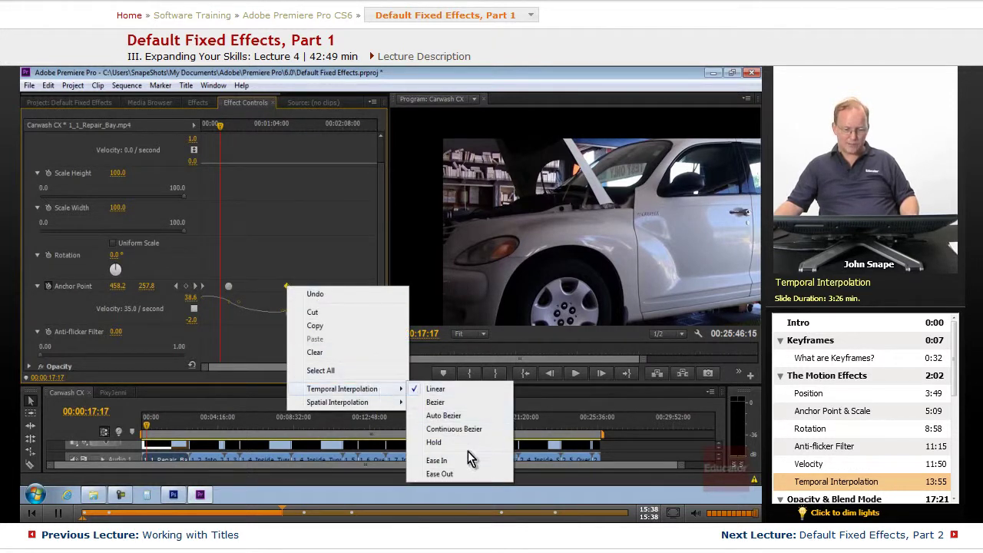
pyautogui.click(434, 403)
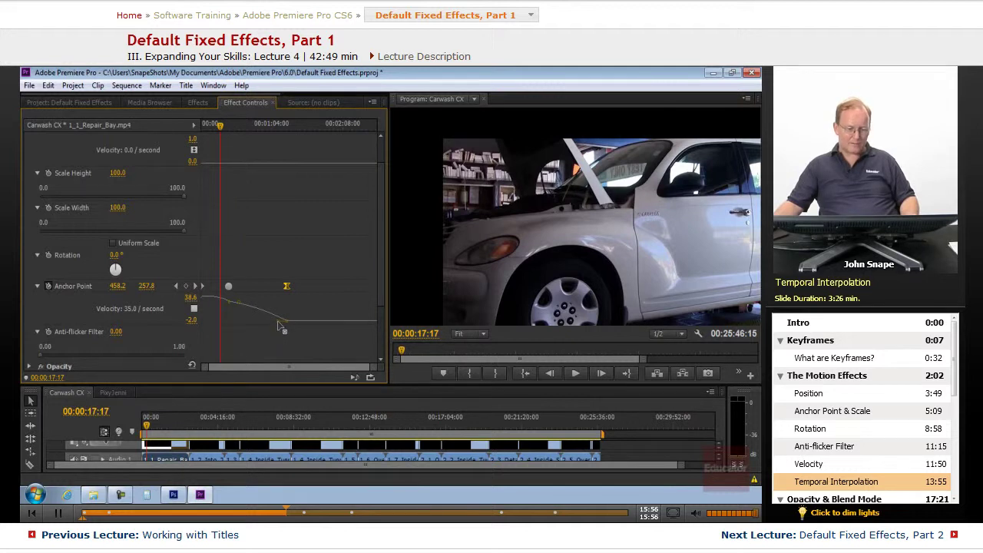
pyautogui.moveTo(277, 318); pyautogui.dragTo(285, 329)
pyautogui.moveTo(278, 331); pyautogui.dragTo(224, 311)
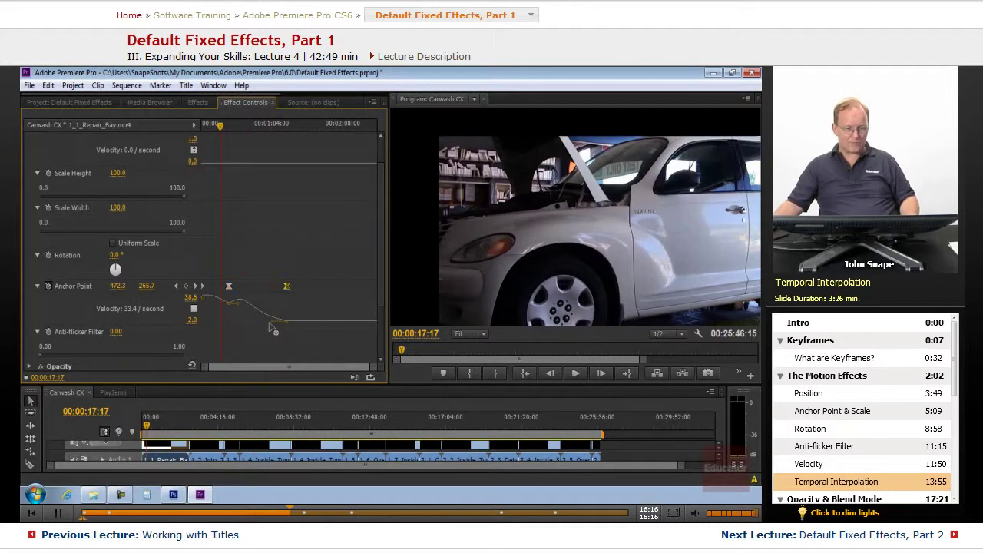
# - Fine-tune the velocity curve handle of the last Anchor Point keyframe and return to the clip's start for playback
pyautogui.moveTo(272, 319); pyautogui.dragTo(271, 314)
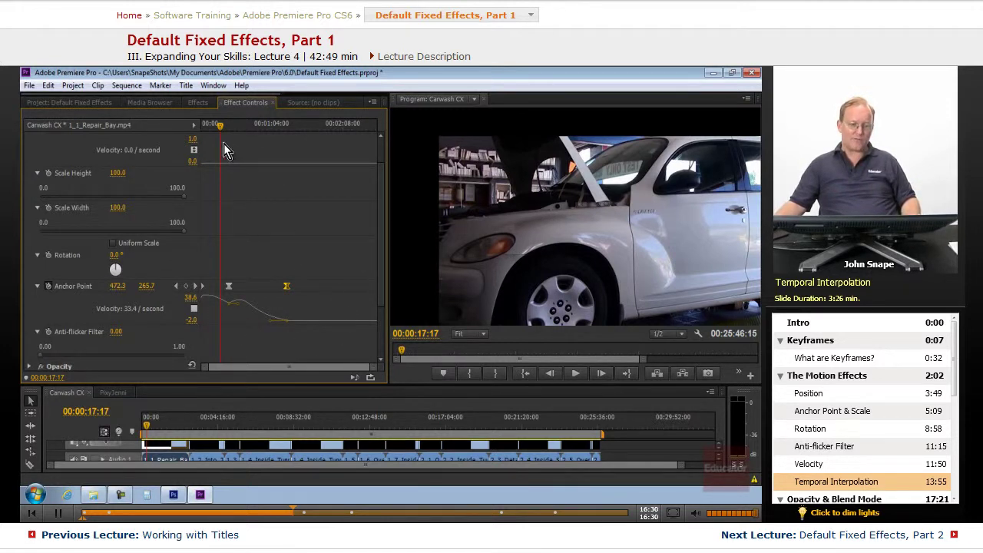
pyautogui.moveTo(222, 126); pyautogui.dragTo(202, 126)
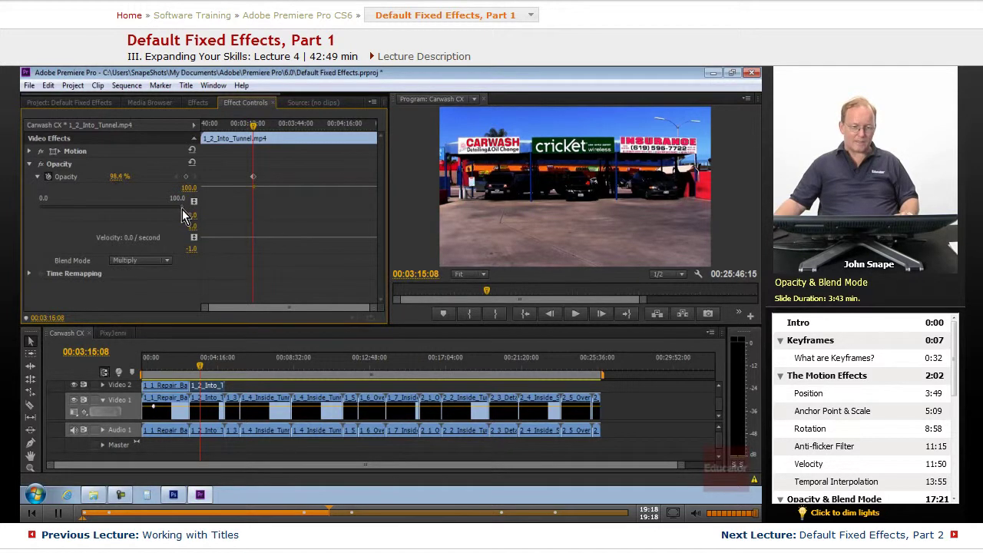
# - Lower the Opacity of the 1_2_Into_Tunnel clip on Video 2 to 43.1 % at 00:03:15:08
pyautogui.moveTo(160, 210); pyautogui.dragTo(98, 208)
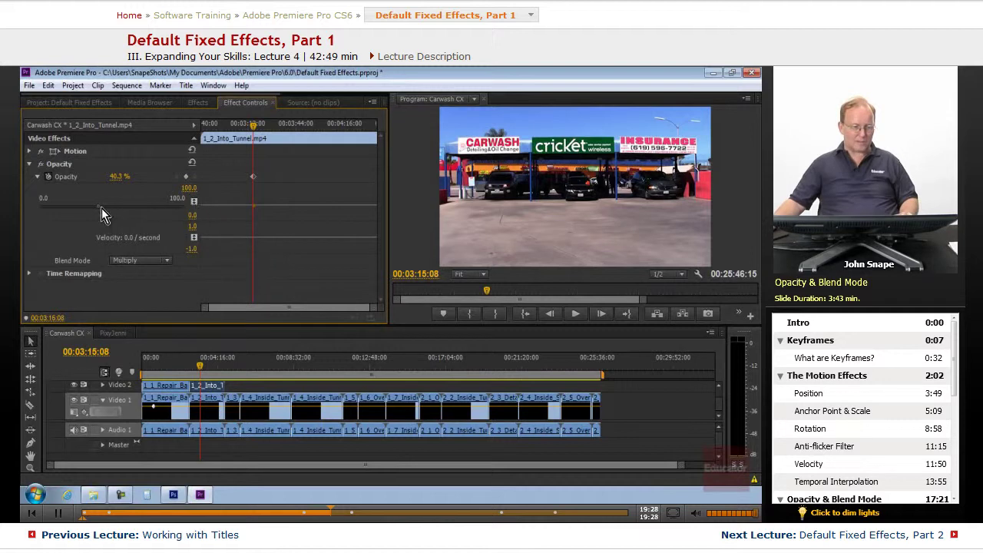
pyautogui.moveTo(100, 208); pyautogui.dragTo(104, 209)
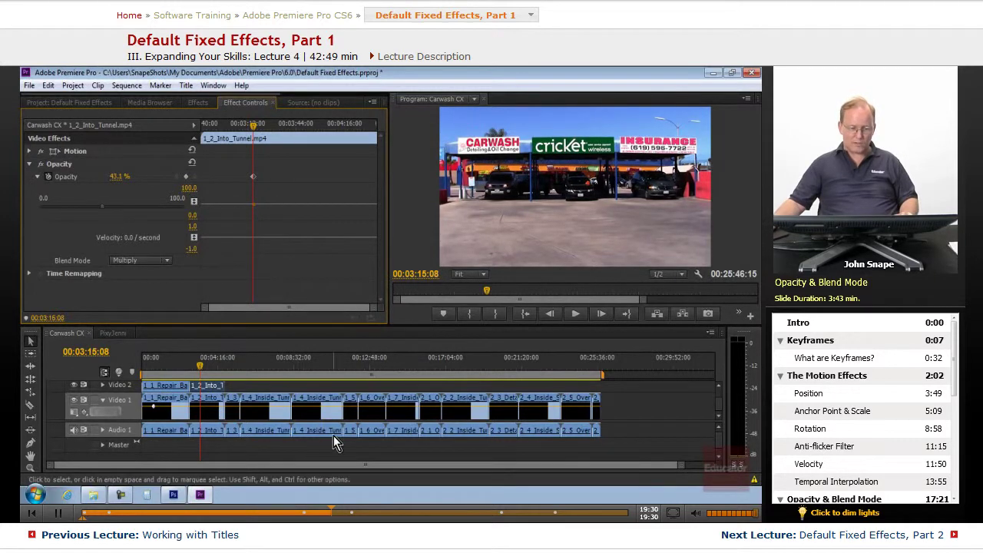
# - At 00:01:22:00, toggle the Video 2 track's visibility off and on to compare the blended and unblended picture, enlarging the timeline area
pyautogui.moveTo(200, 366); pyautogui.dragTo(165, 362)
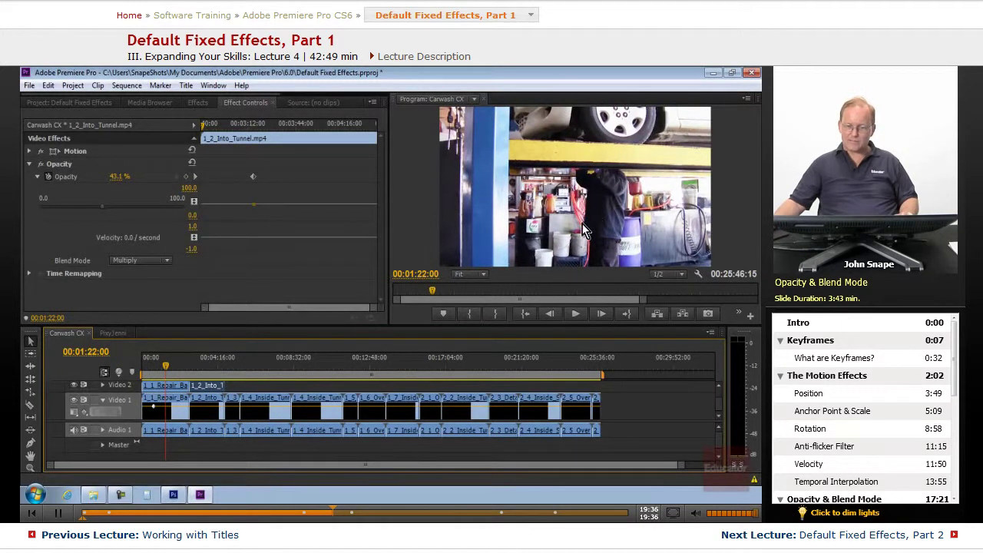
pyautogui.click(74, 386)
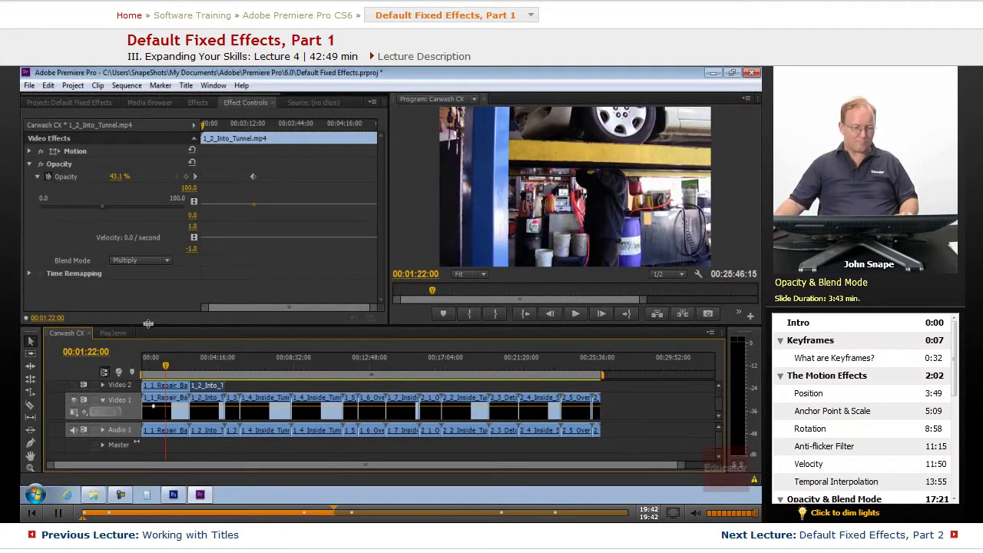
pyautogui.moveTo(148, 323); pyautogui.dragTo(149, 296)
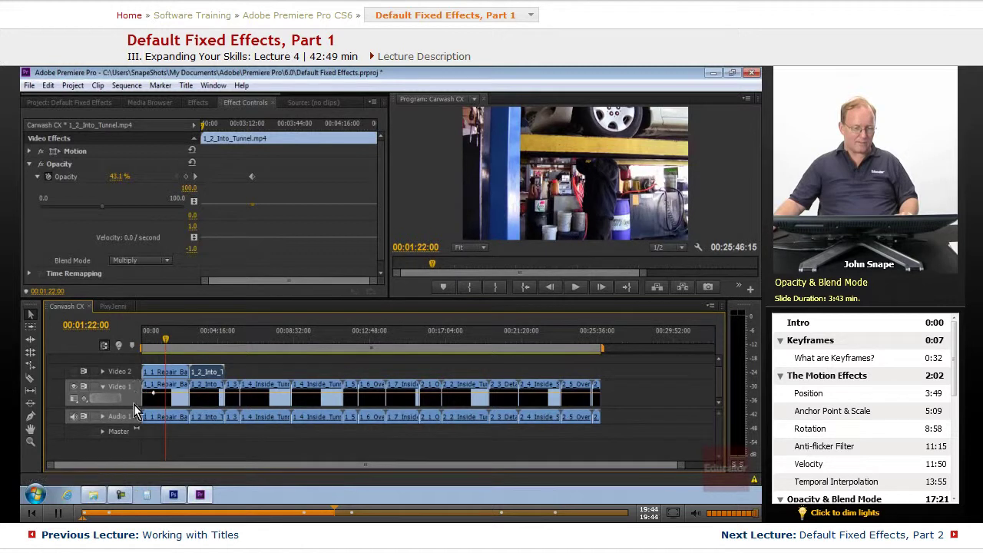
pyautogui.scroll(2, 117, 354)
pyautogui.click(74, 396)
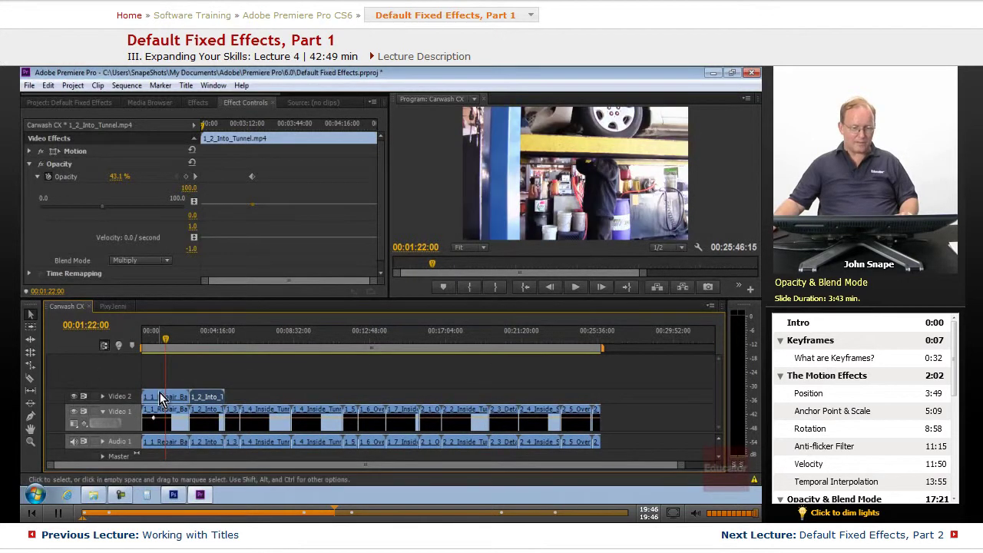
pyautogui.click(73, 398)
pyautogui.click(74, 397)
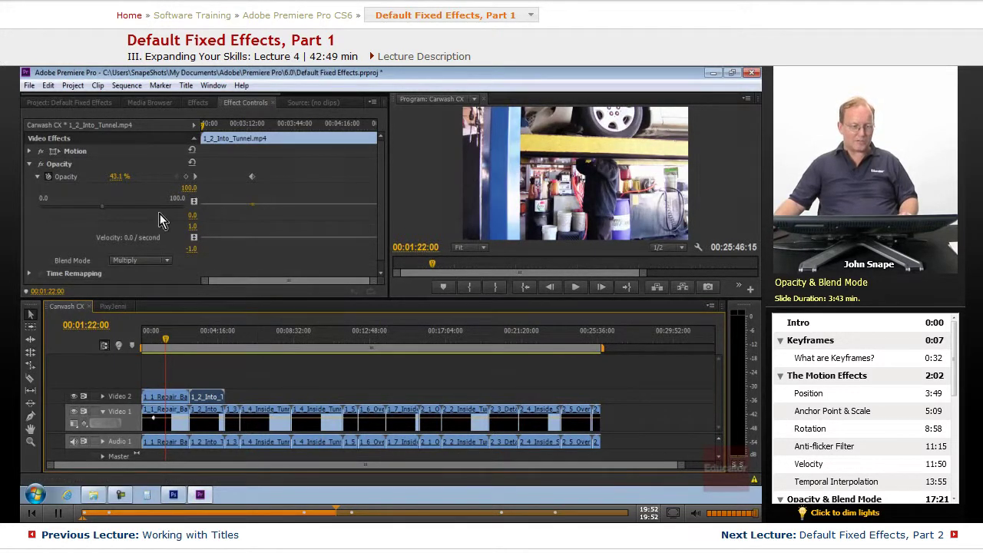
# - Try the Dissolve, Hue and Color Dodge blend modes on the 1_1_Repair_Bay clip on Video 2
pyautogui.click(169, 397)
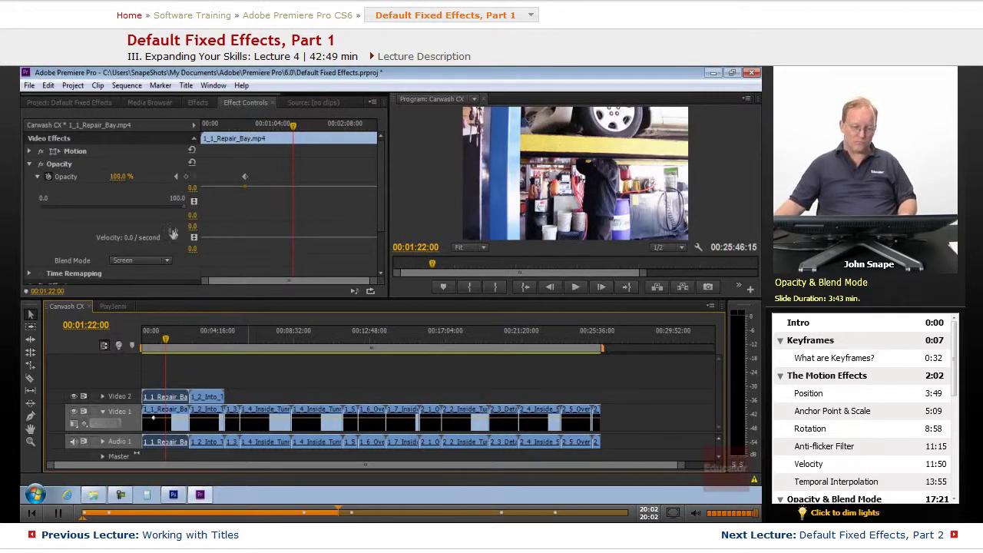
pyautogui.click(168, 260)
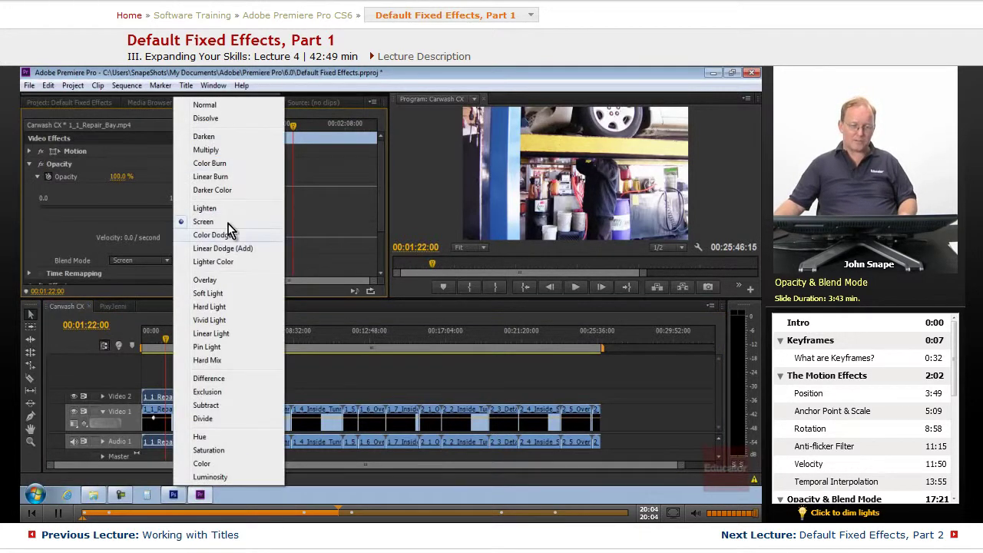
pyautogui.click(207, 119)
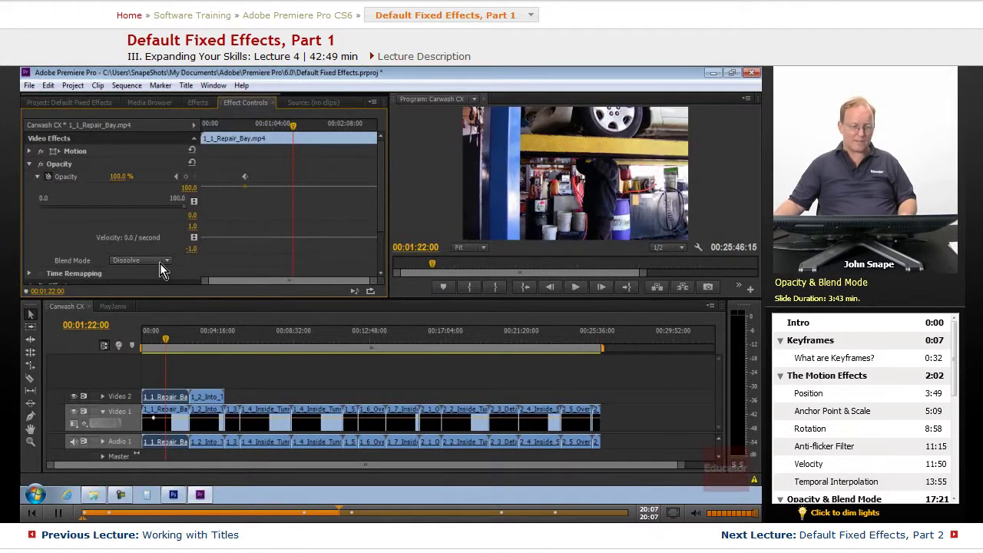
pyautogui.click(160, 262)
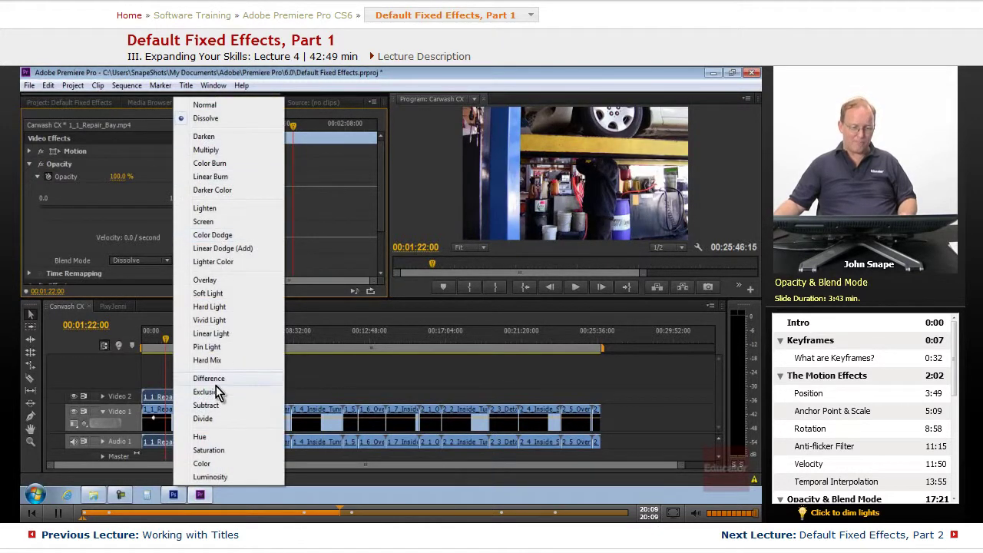
pyautogui.click(201, 436)
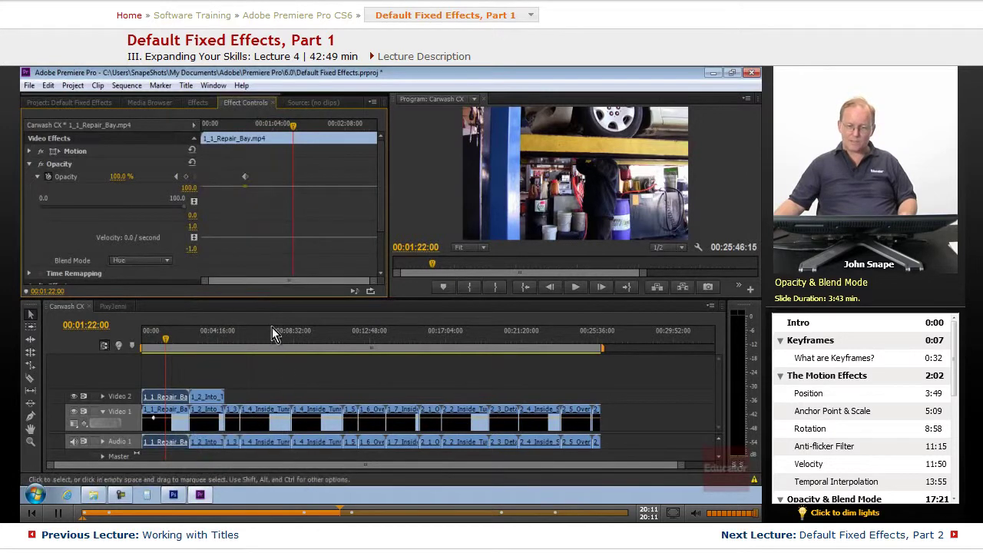
pyautogui.click(172, 264)
pyautogui.click(223, 233)
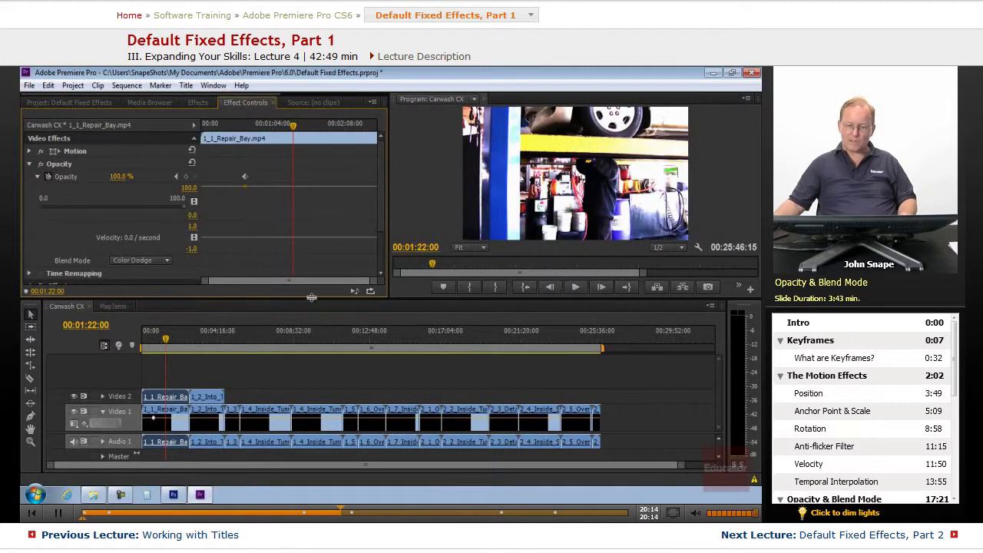
# - Try the Hard Light blend mode on the Video 2 repair bay clip and view it at 00:00:54:20
pyautogui.click(170, 261)
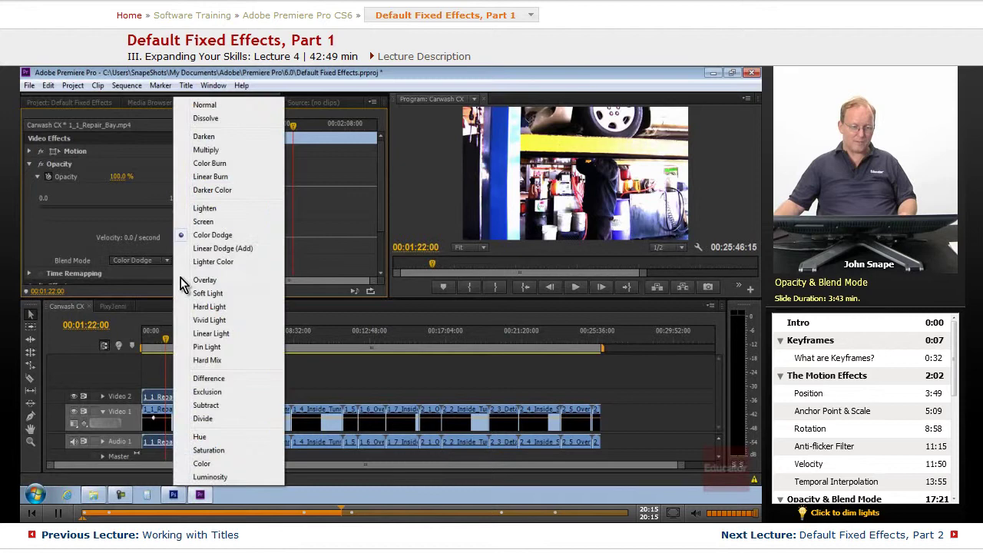
pyautogui.click(231, 309)
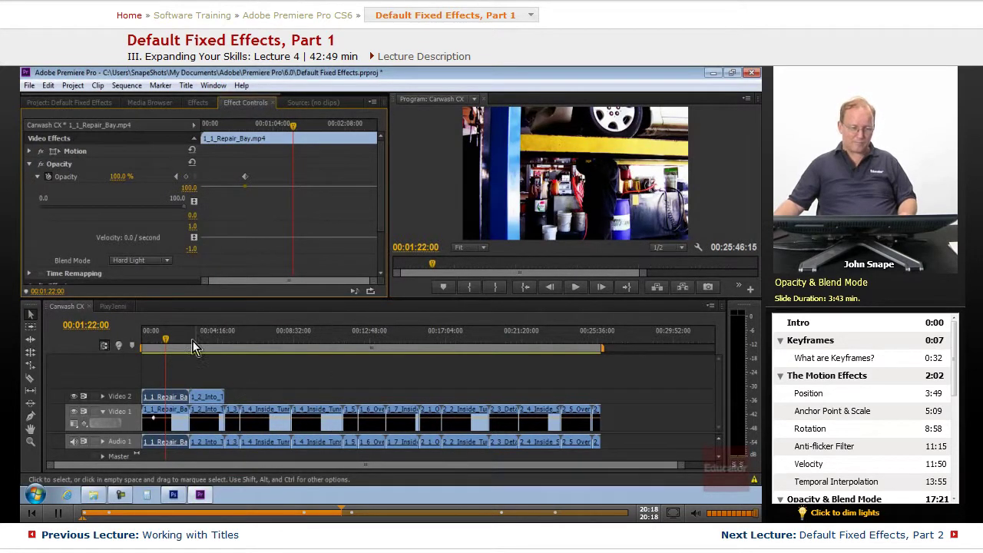
pyautogui.click(167, 339)
pyautogui.moveTo(167, 338)
pyautogui.mouseDown()
pyautogui.moveTo(188, 349)
pyautogui.moveTo(158, 345)
pyautogui.mouseUp()
# - Set the Video 2 repair bay clip's blend mode to Hue and preview it back to 00:00:33:06
pyautogui.click(167, 260)
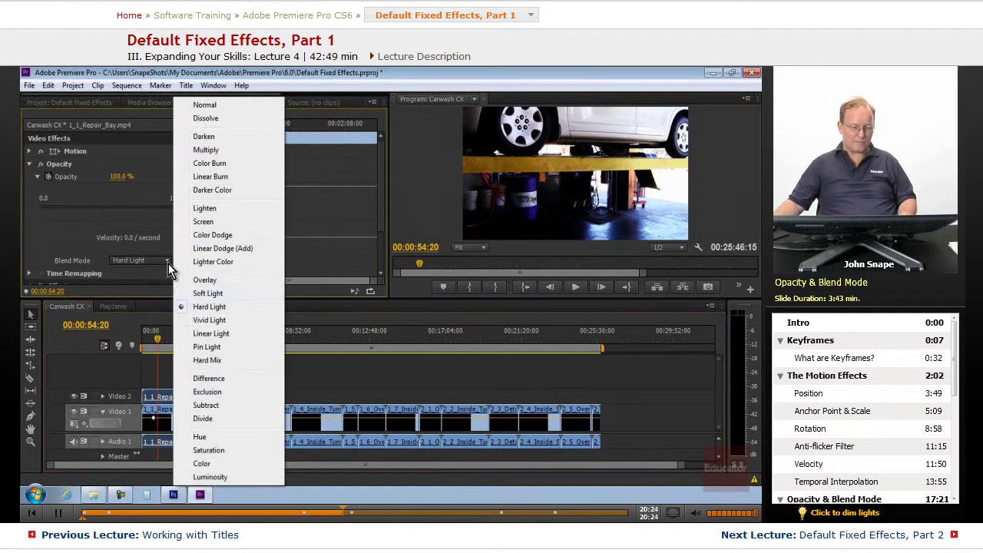
pyautogui.click(206, 436)
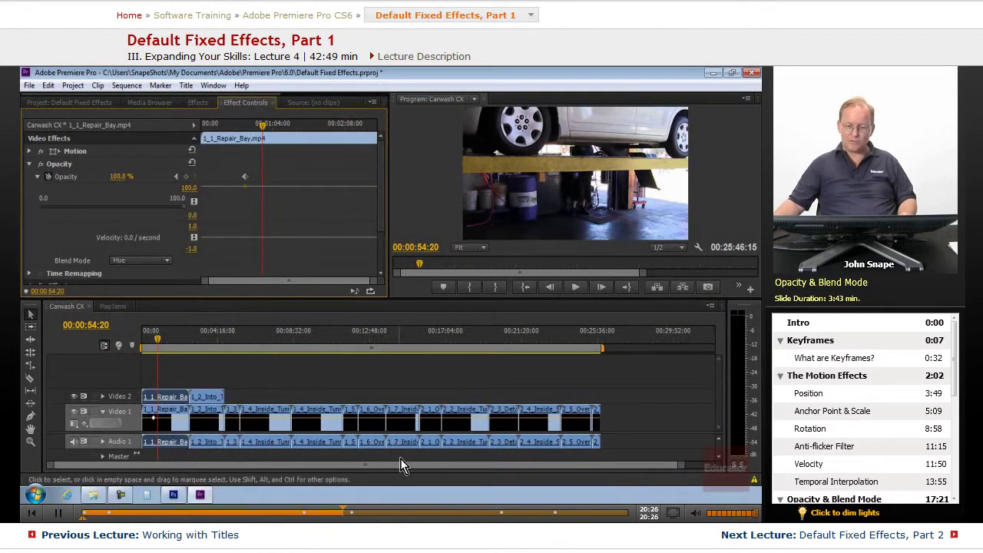
pyautogui.moveTo(156, 344); pyautogui.dragTo(151, 344)
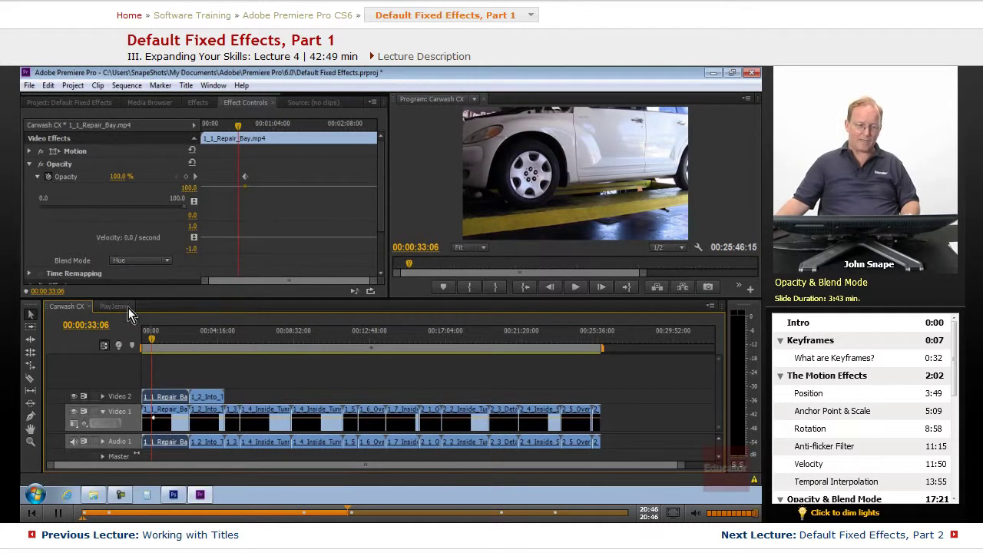
# - Collapse the Opacity property and the whole Opacity effect of the repair bay clip
pyautogui.click(38, 176)
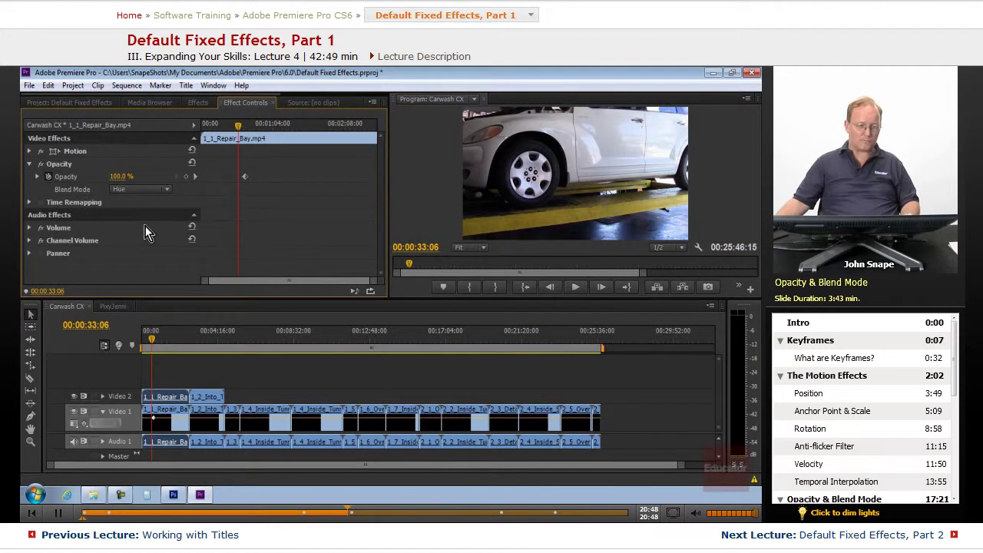
pyautogui.click(30, 165)
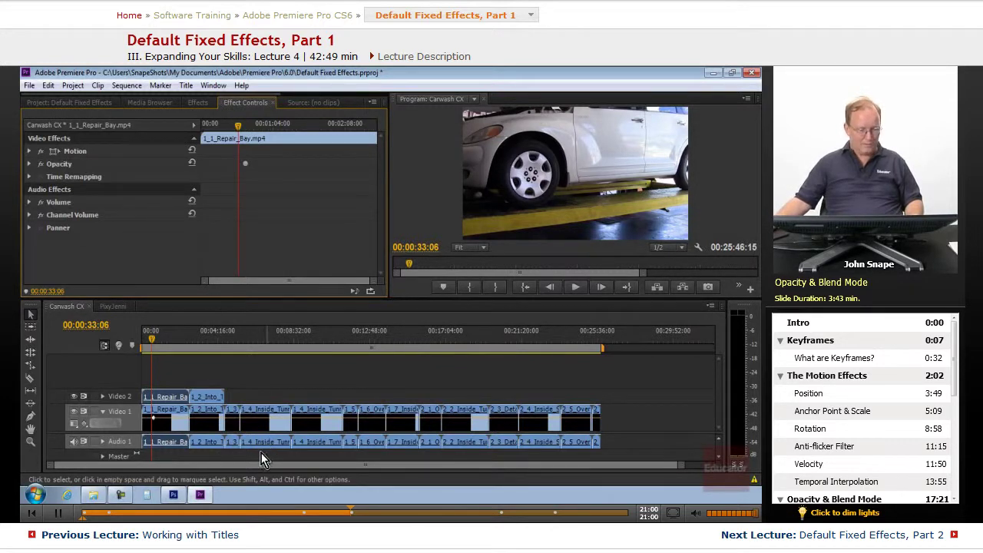
# - Switch to Photoshop and show the "Adding video effects" text layer in the Video 13.psd outline
pyautogui.click(200, 496)
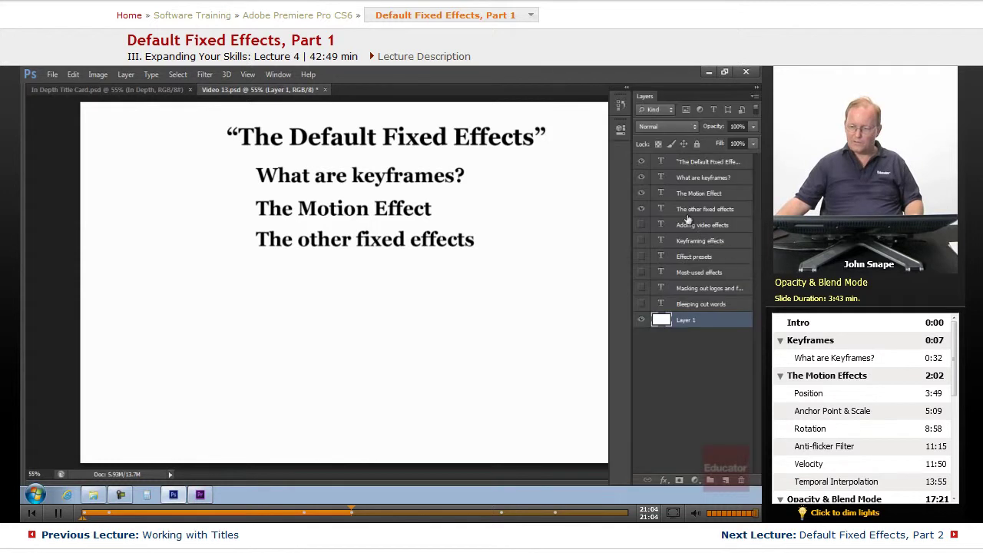
pyautogui.click(641, 225)
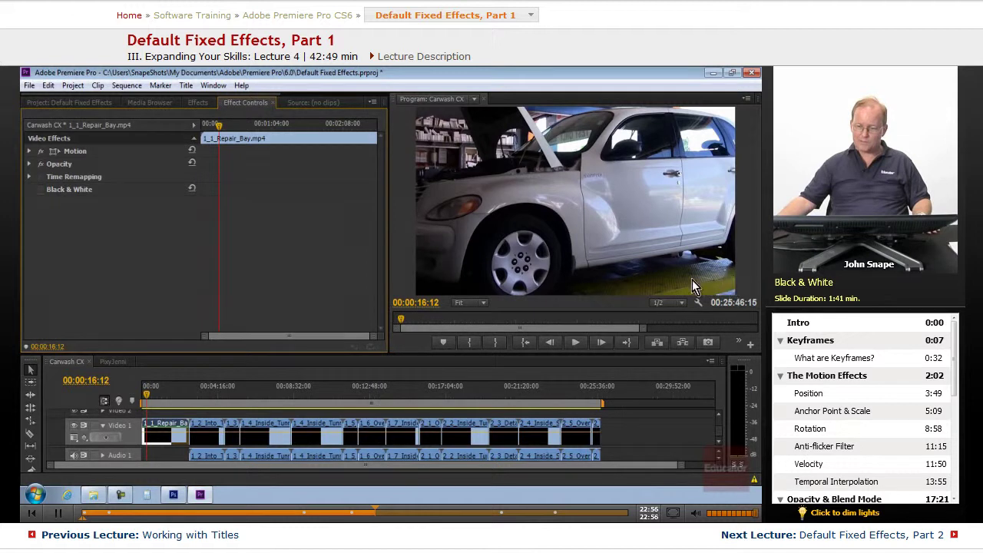
# - Turn the Black & White effect back on for the 1_1_Repair_Bay clip
pyautogui.click(41, 189)
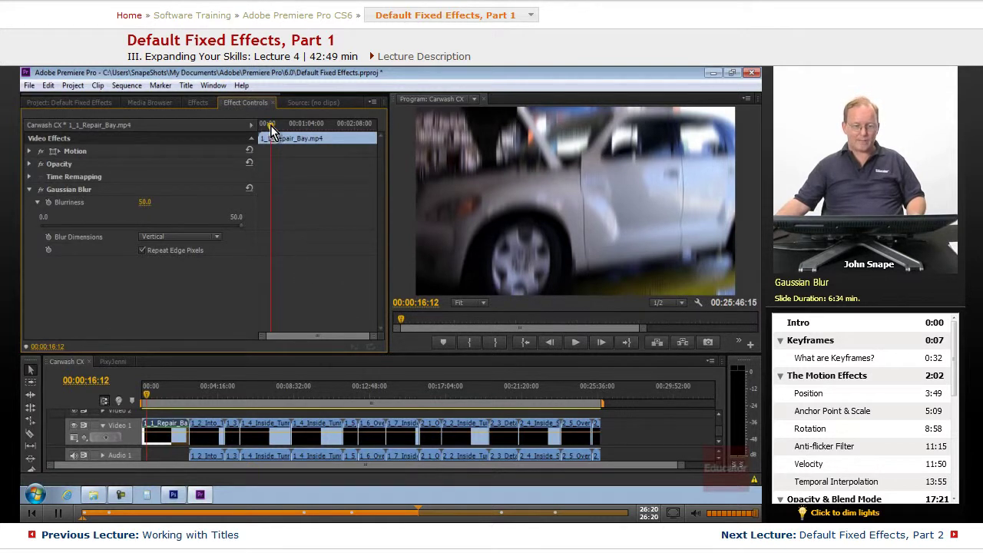
# - Expand the clip's Motion effect and add a Position keyframe at 00:00:00:00
pyautogui.press('Home')
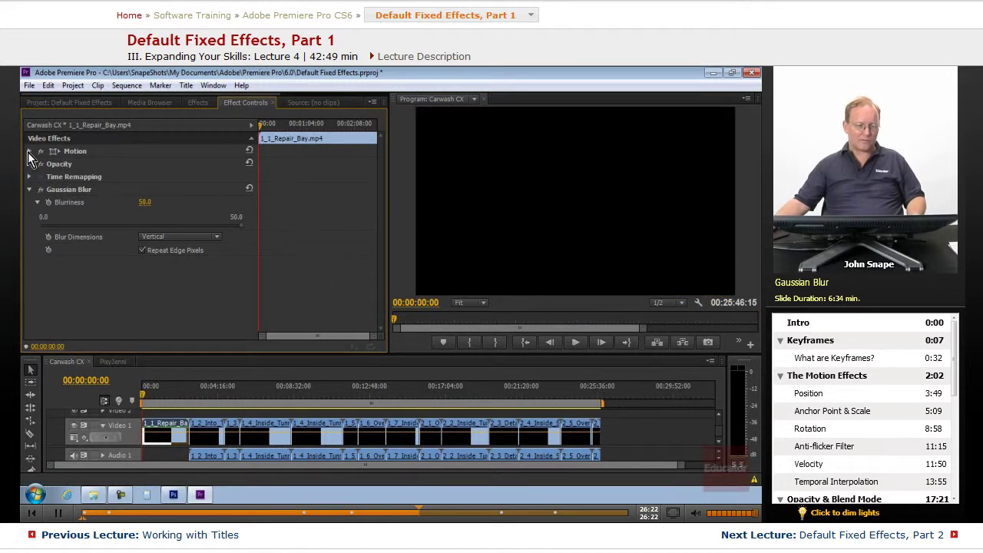
pyautogui.click(29, 151)
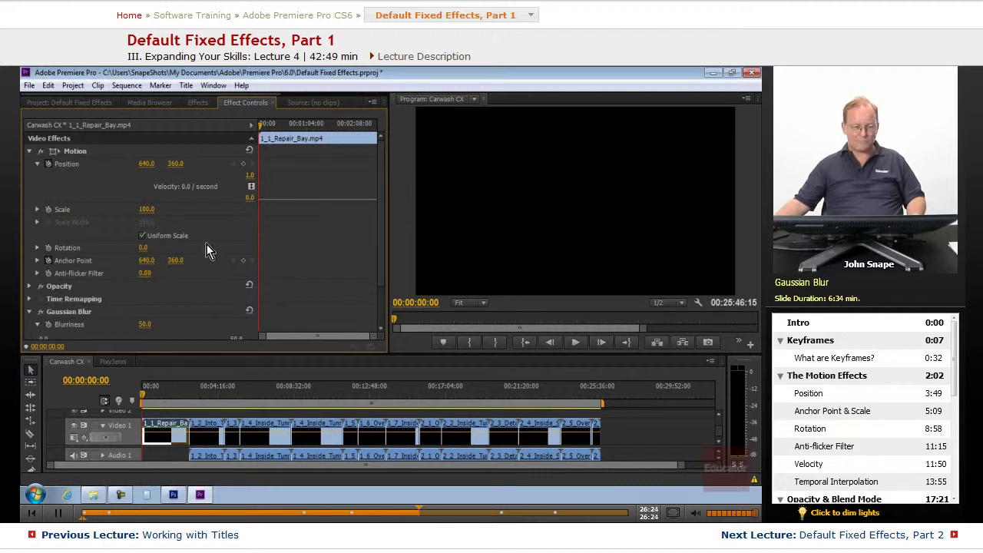
pyautogui.moveTo(143, 396); pyautogui.dragTo(139, 396)
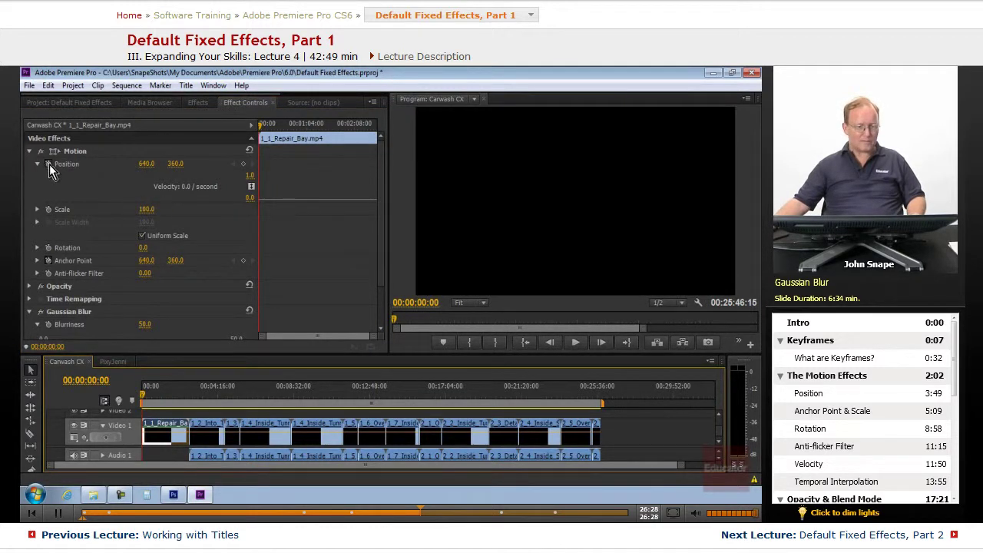
pyautogui.click(243, 163)
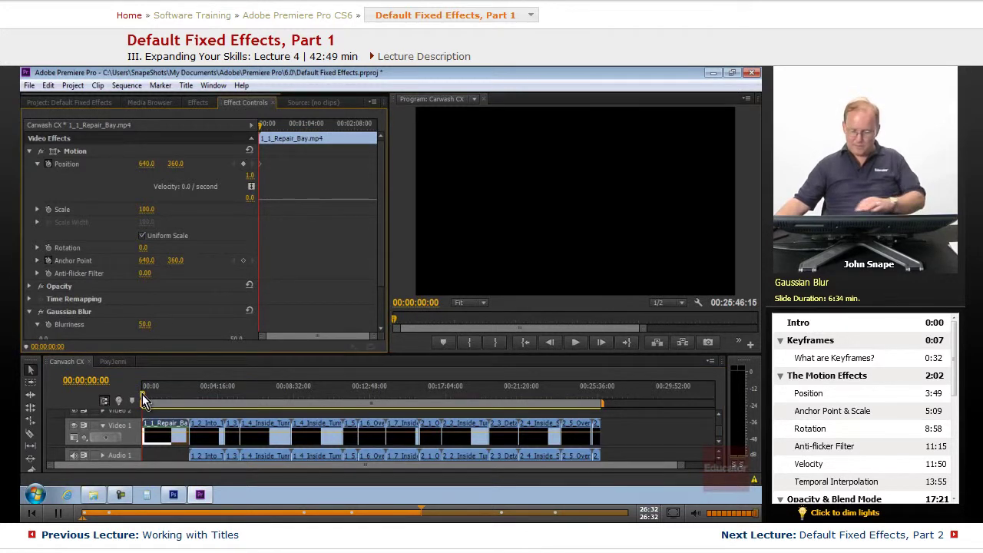
# - Advance to 00:00:01:29 and add a second Position keyframe
pyautogui.press('Right')
pyautogui.press('Right')
pyautogui.press('Right')
pyautogui.press('Right')
pyautogui.press('Right')
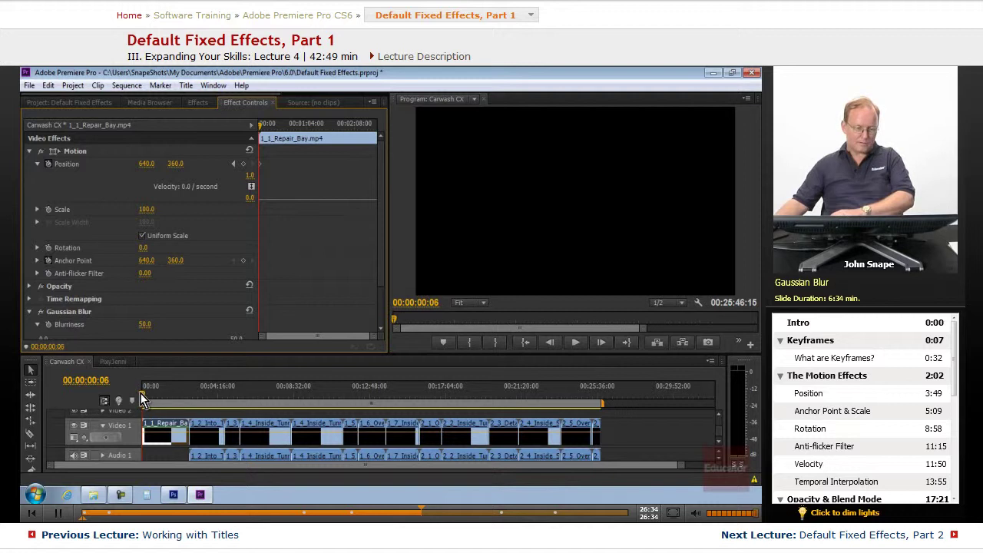
pyautogui.moveTo(140, 392); pyautogui.dragTo(140, 393)
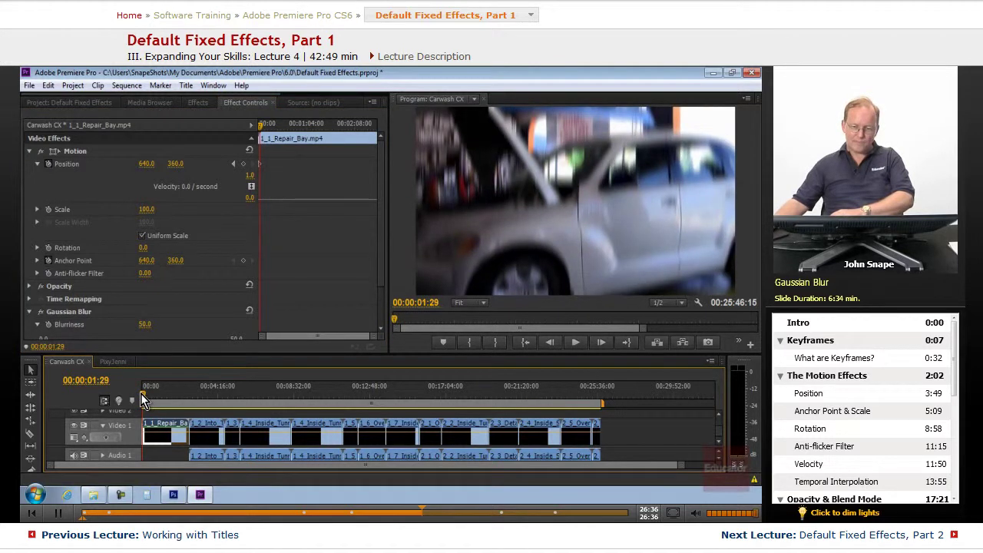
pyautogui.click(243, 164)
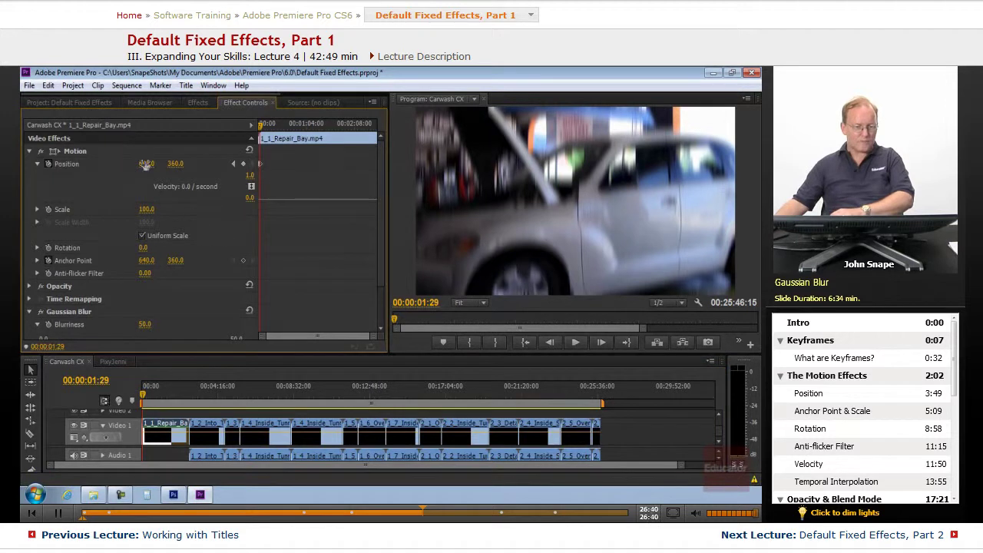
# - Set the Position keyframe at 00:00:01:29 to 640.0, -365.0 so the clip sits above the frame
pyautogui.moveTo(149, 168); pyautogui.dragTo(183, 165)
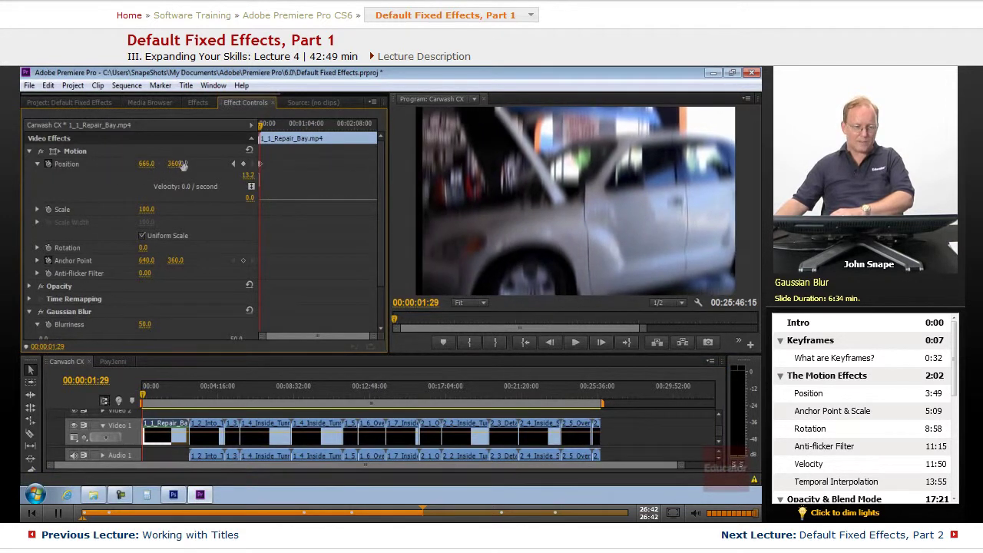
pyautogui.click(145, 164)
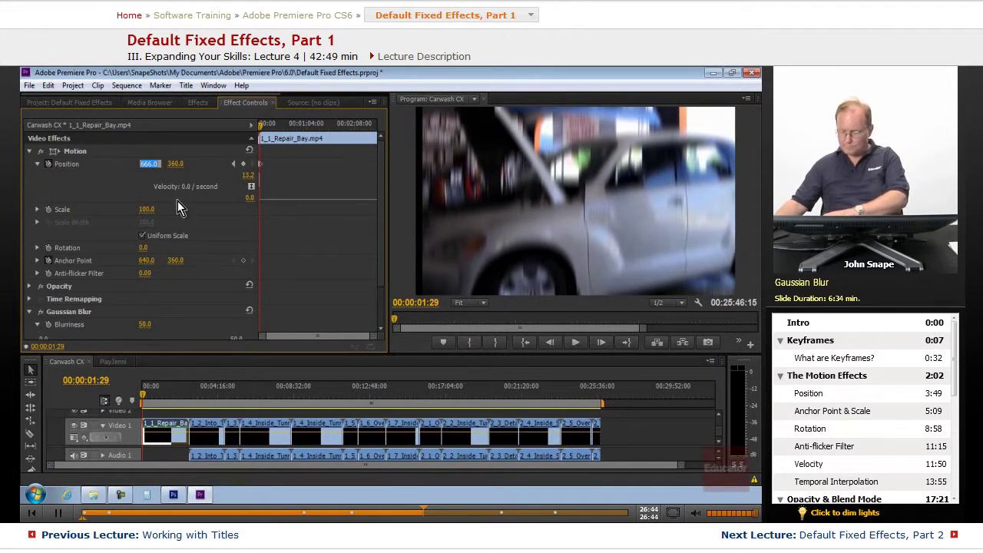
pyautogui.write('640')
pyautogui.press('Tab')
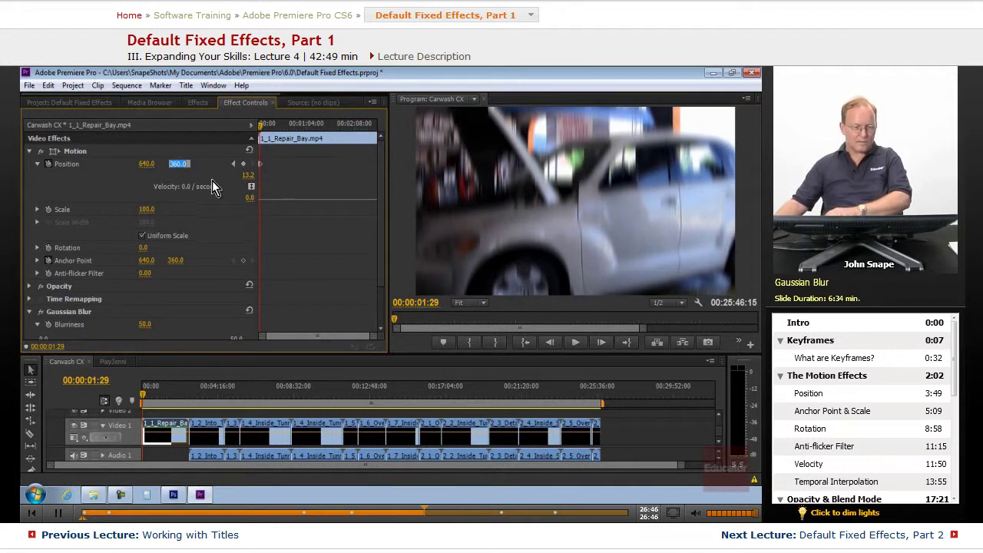
pyautogui.write('-60')
pyautogui.press('Return')
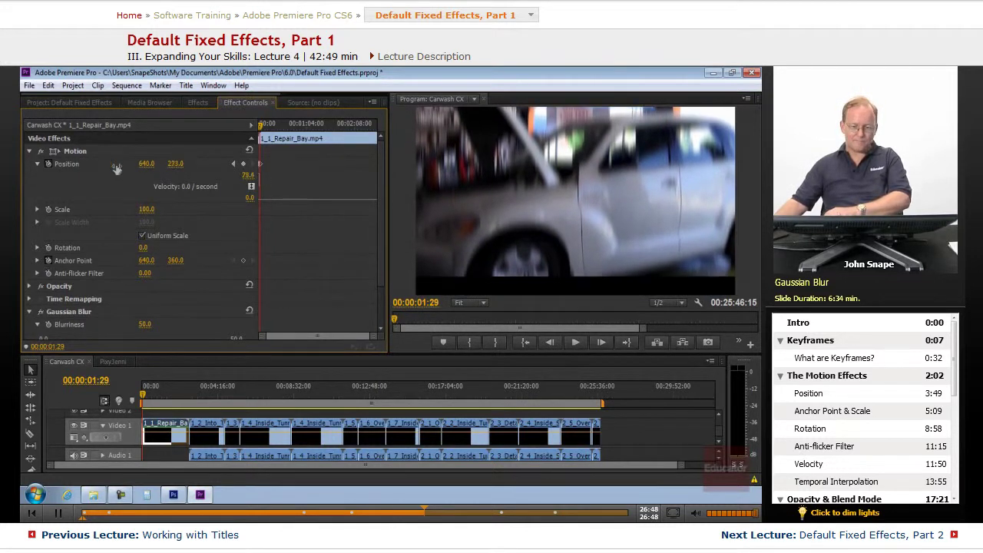
pyautogui.moveTo(95, 164); pyautogui.dragTo(51, 164)
pyautogui.moveTo(175, 164); pyautogui.dragTo(95, 165)
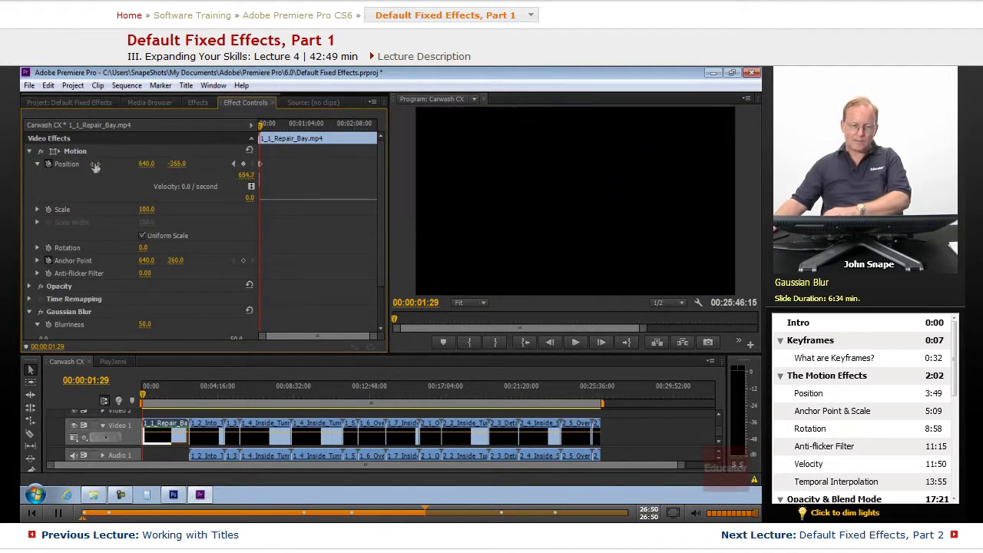
# - Enable keyframing for the Gaussian Blur's Blurriness at 00:00:01:29, keeping the 50.0 blur for its first keyframe
pyautogui.moveTo(378, 177); pyautogui.dragTo(390, 280)
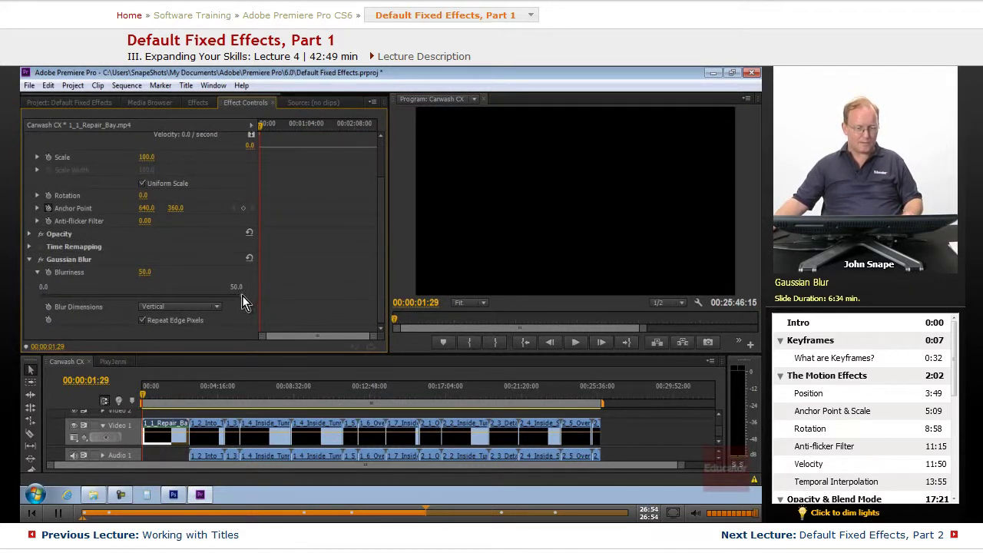
pyautogui.click(47, 273)
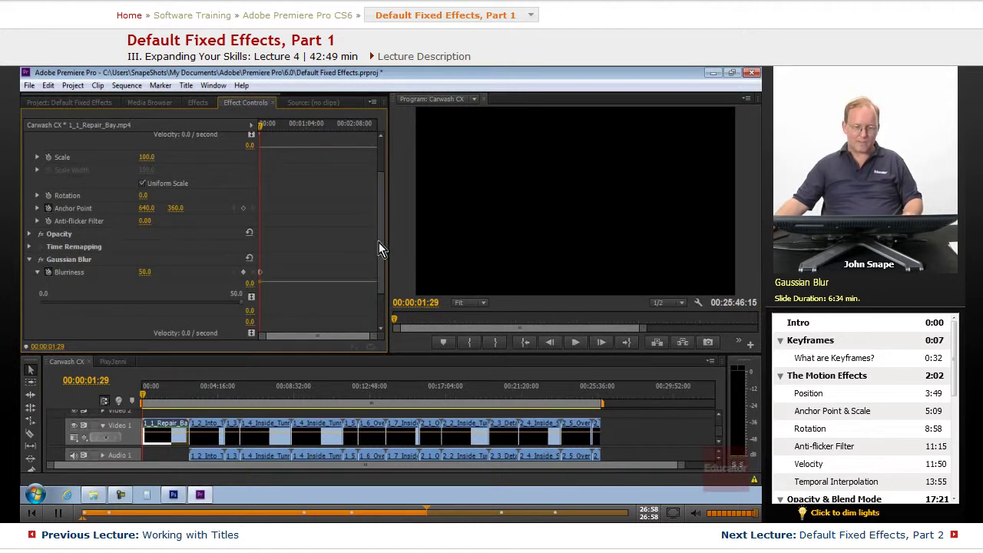
pyautogui.moveTo(380, 246); pyautogui.dragTo(380, 287)
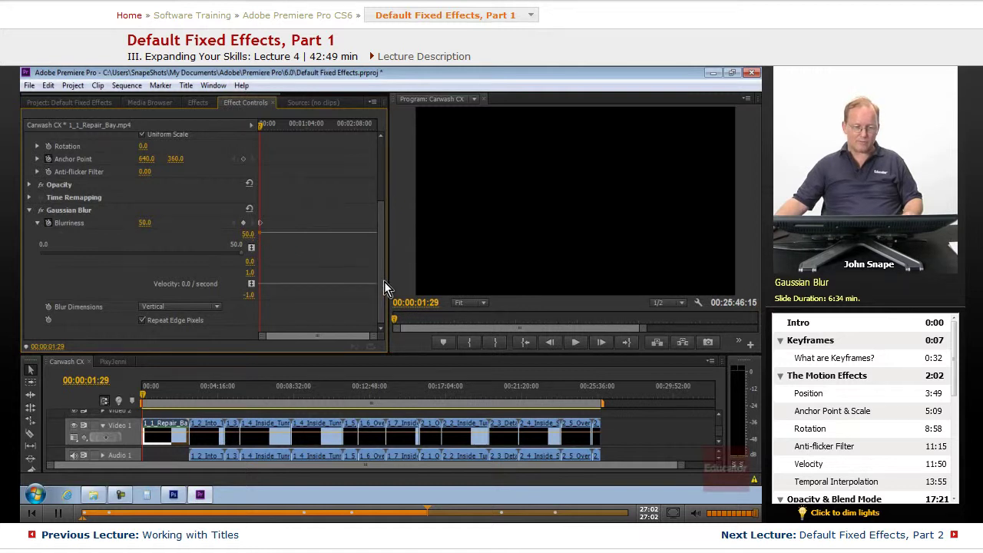
# - At 00:00:34:17, add a Position keyframe of 640.0, 393.0 and a Blurriness keyframe of 50.0
pyautogui.moveTo(383, 281); pyautogui.dragTo(372, 193)
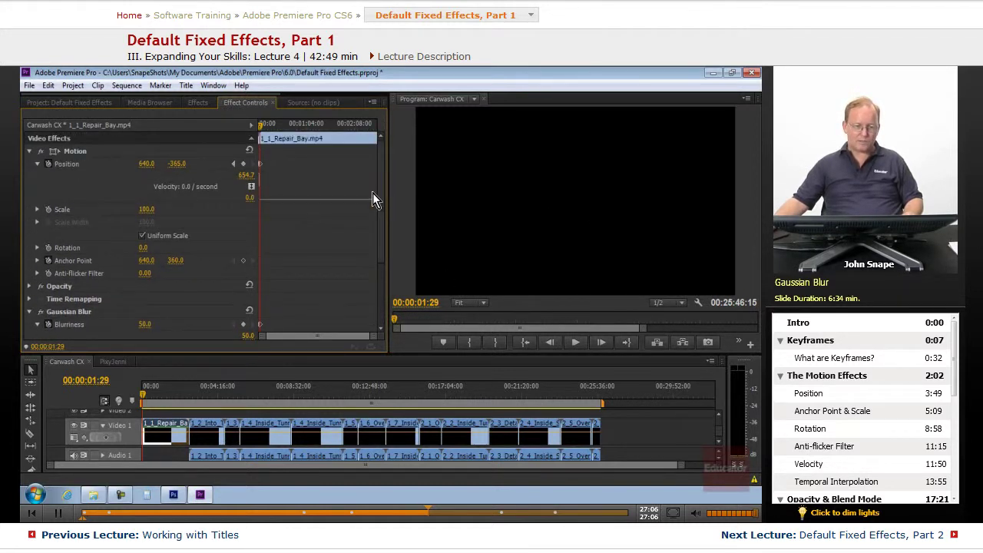
pyautogui.moveTo(266, 128); pyautogui.dragTo(285, 127)
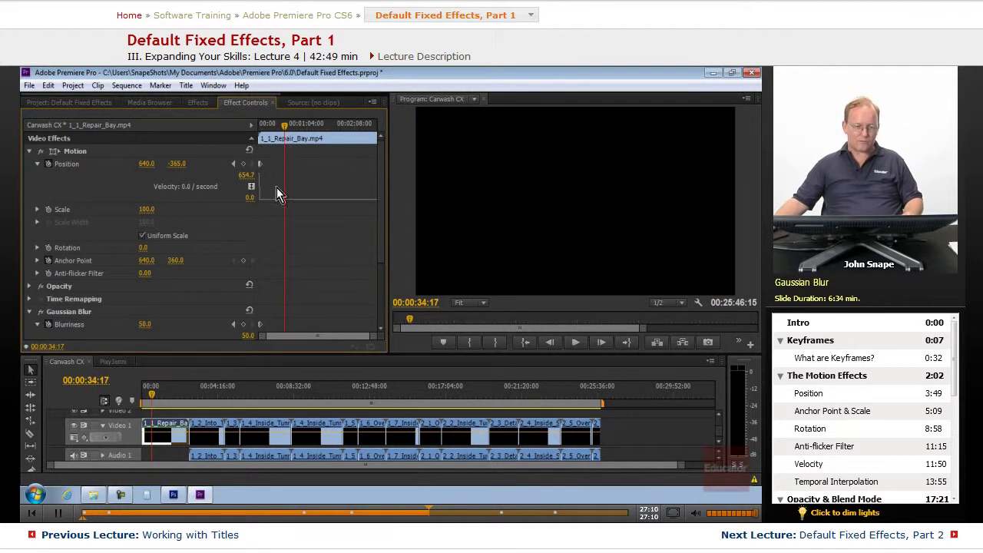
pyautogui.click(242, 164)
pyautogui.moveTo(177, 164); pyautogui.dragTo(630, 230)
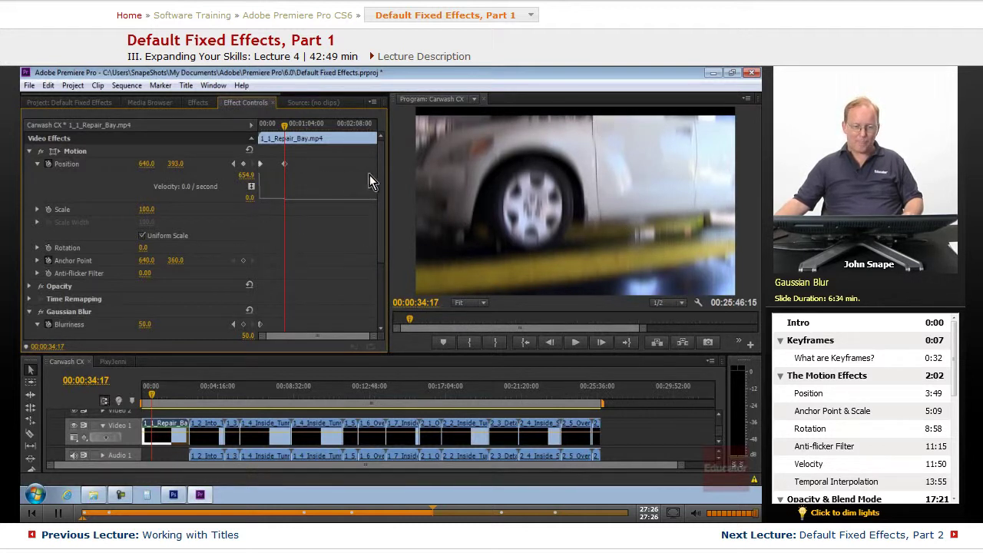
pyautogui.moveTo(381, 152); pyautogui.dragTo(392, 215)
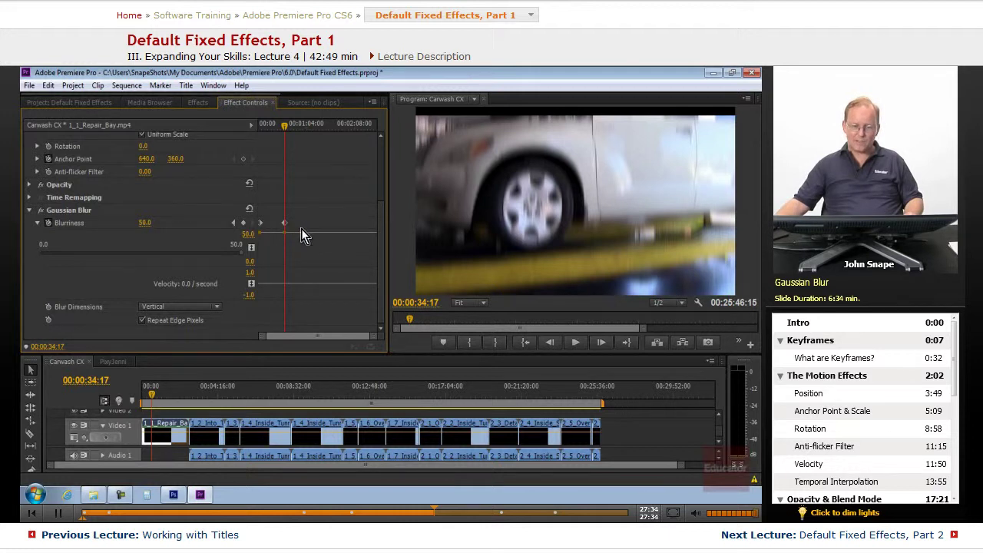
pyautogui.scroll(5, 384, 288)
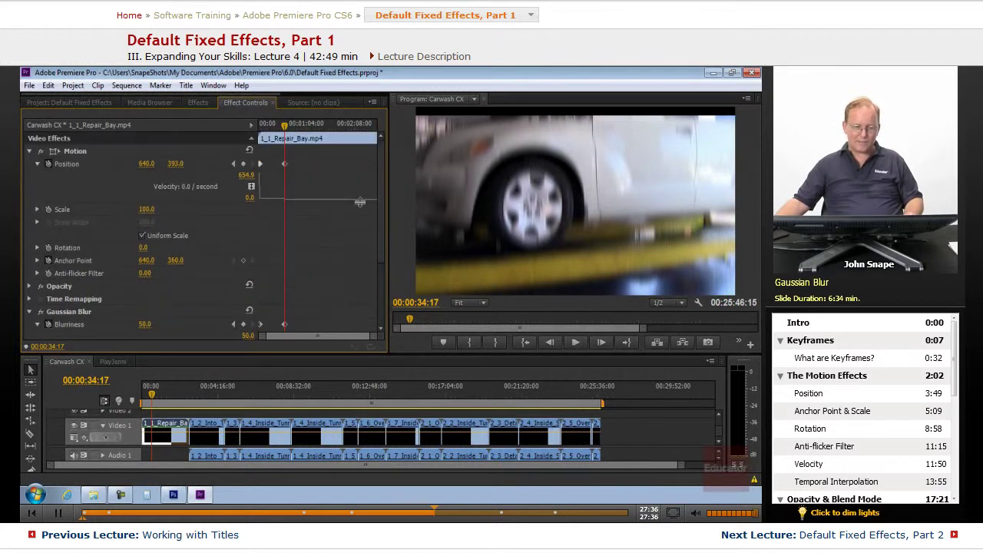
# - At 00:00:37:19, set keyframes for Position at 640.0, 360.0 and Gaussian Blur Blurriness at 0.0
pyautogui.moveTo(284, 127); pyautogui.dragTo(287, 129)
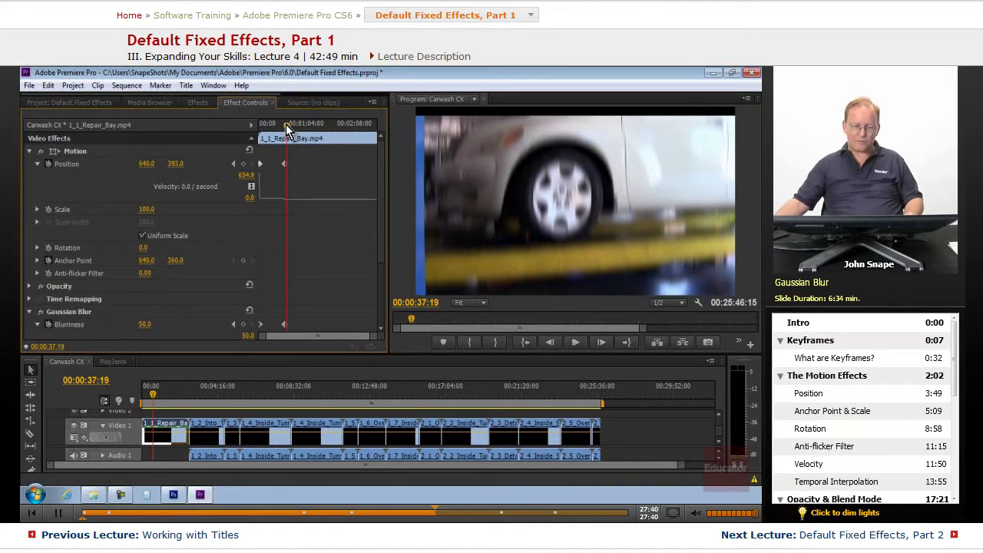
pyautogui.moveTo(177, 167); pyautogui.dragTo(127, 170)
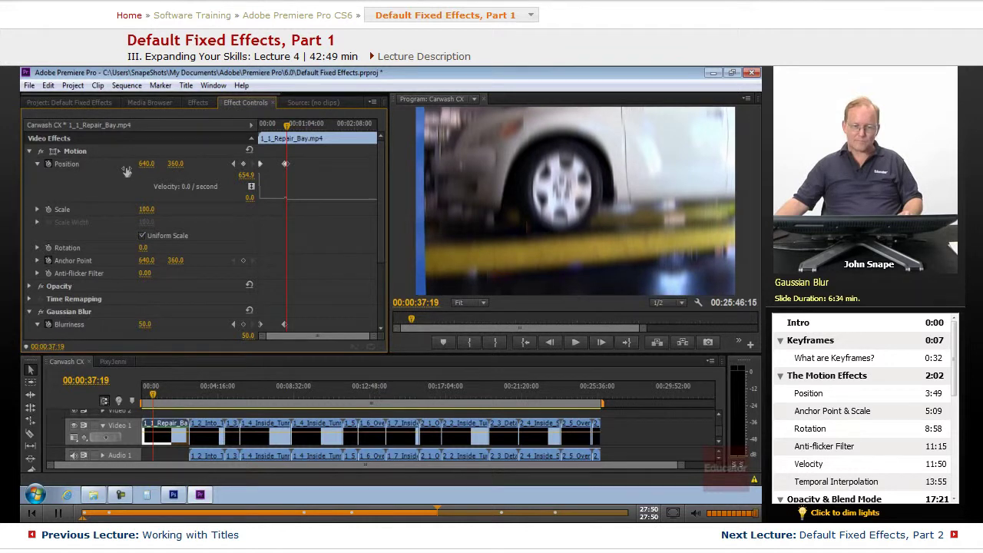
pyautogui.moveTo(380, 172); pyautogui.dragTo(379, 241)
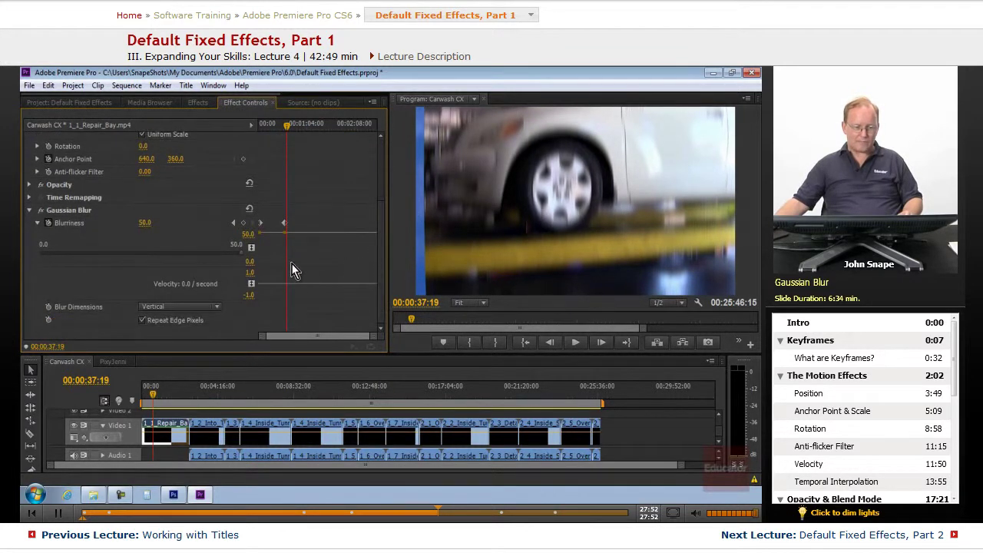
pyautogui.moveTo(241, 255); pyautogui.dragTo(72, 256)
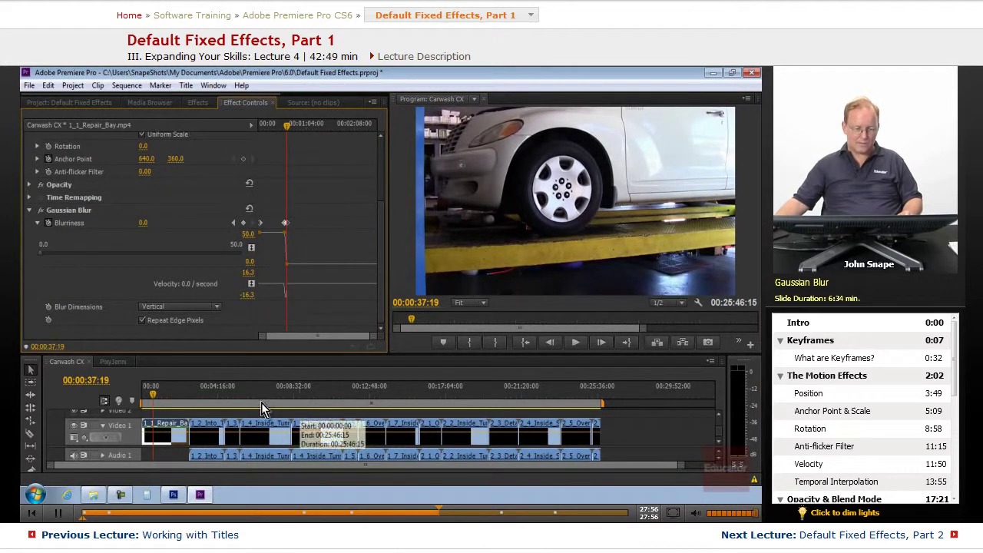
# - Play the drop-in animation of the 1_1_Repair_Bay clip from 00:00:01:29 to check its speed
pyautogui.click(150, 394)
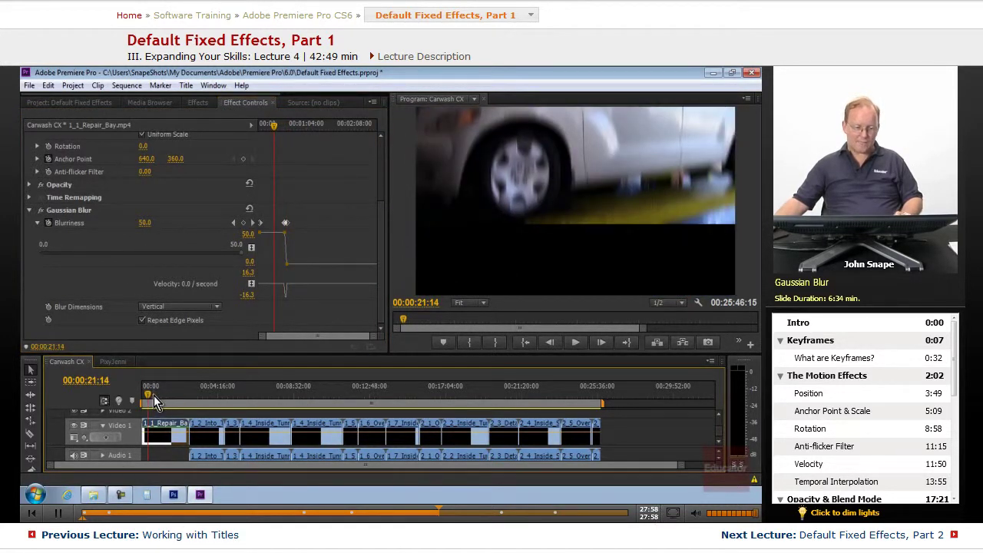
pyautogui.moveTo(150, 395); pyautogui.dragTo(142, 396)
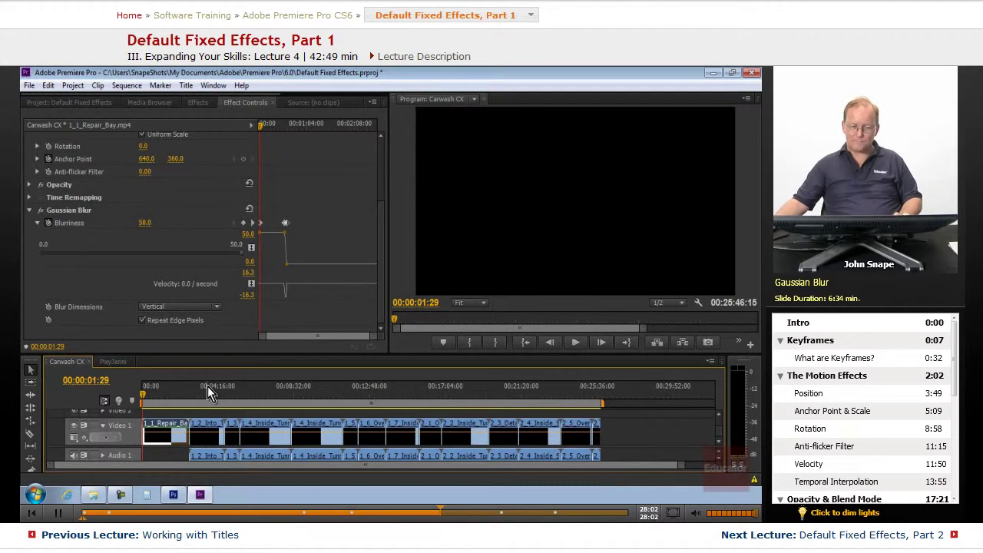
pyautogui.press('space')
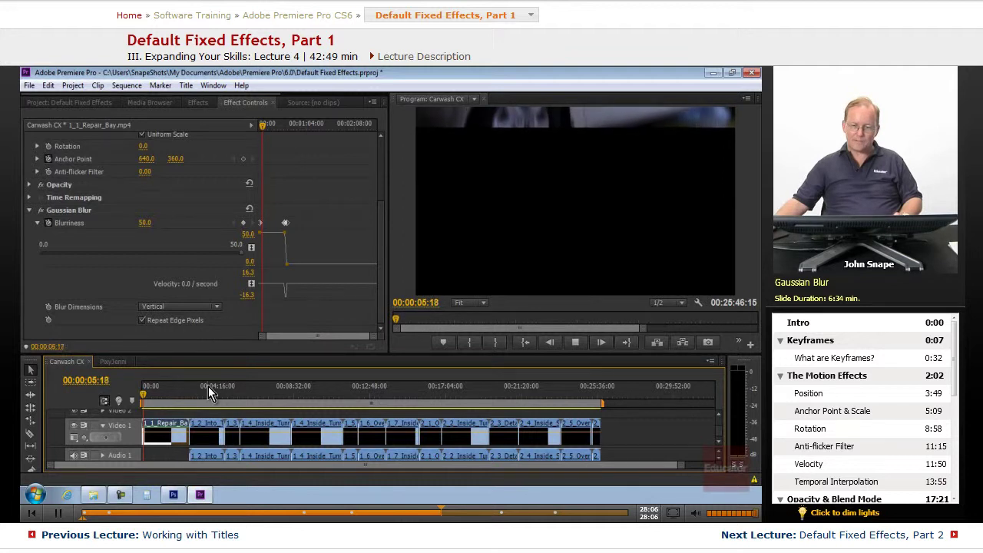
pyautogui.press('space')
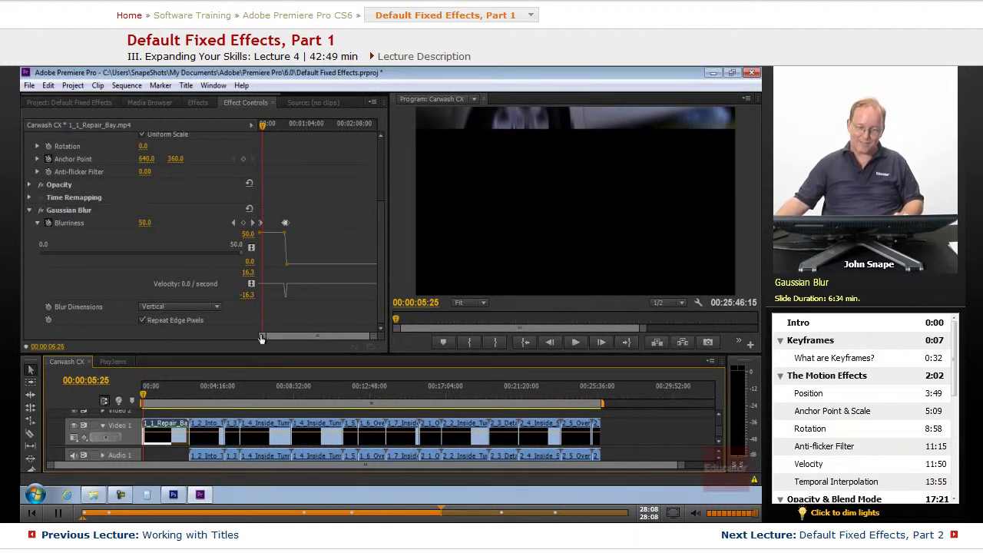
# - Move the last two Position and Blurriness keyframes together much closer to the first ones, and preview the faster animation
pyautogui.scroll(3, 314, 227)
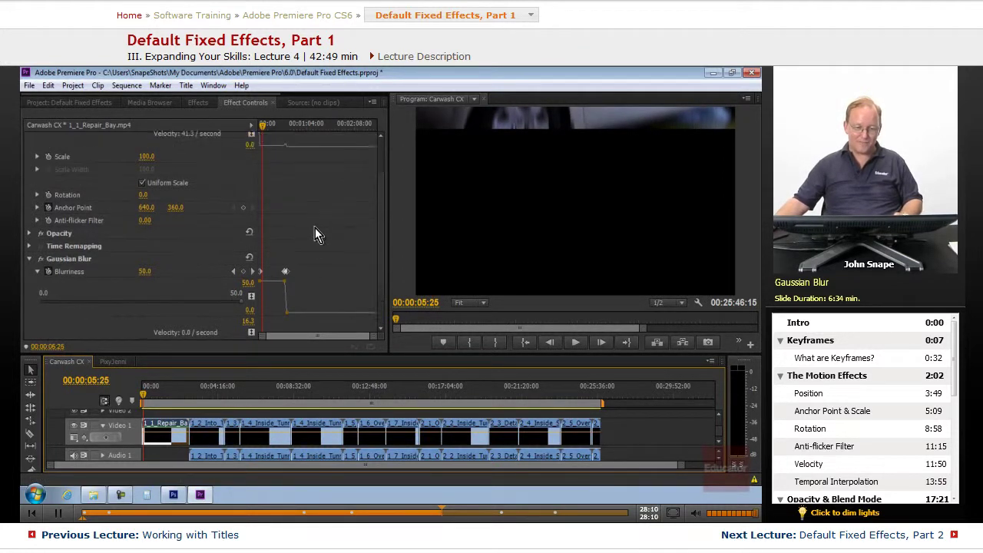
pyautogui.scroll(1, 314, 226)
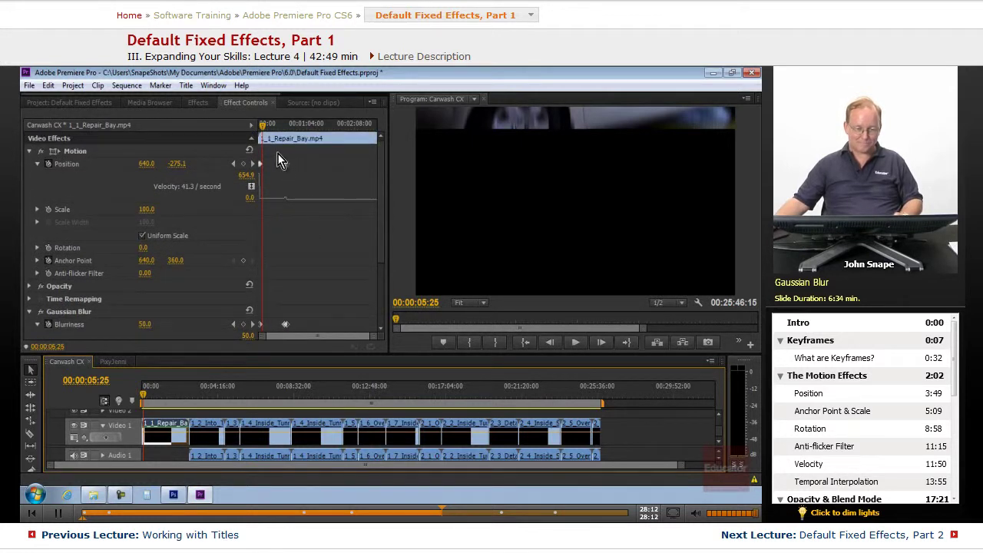
pyautogui.scroll(-2, 284, 184)
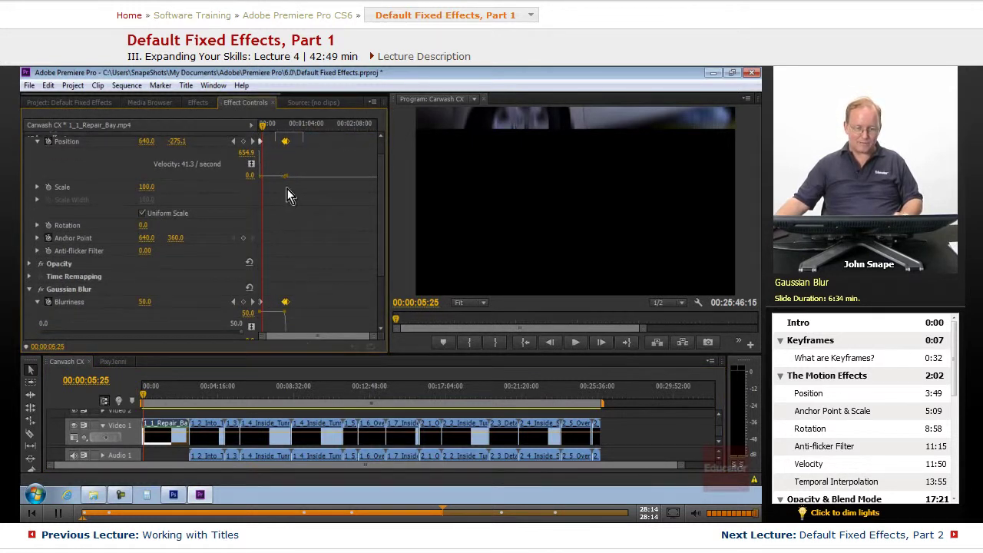
pyautogui.moveTo(288, 144); pyautogui.dragTo(259, 127)
pyautogui.press('space')
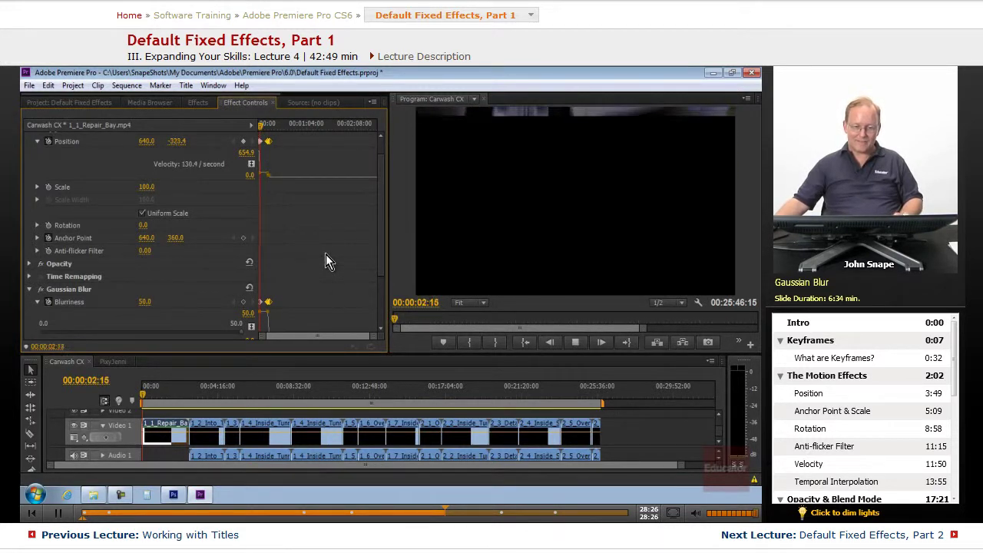
pyautogui.press('space')
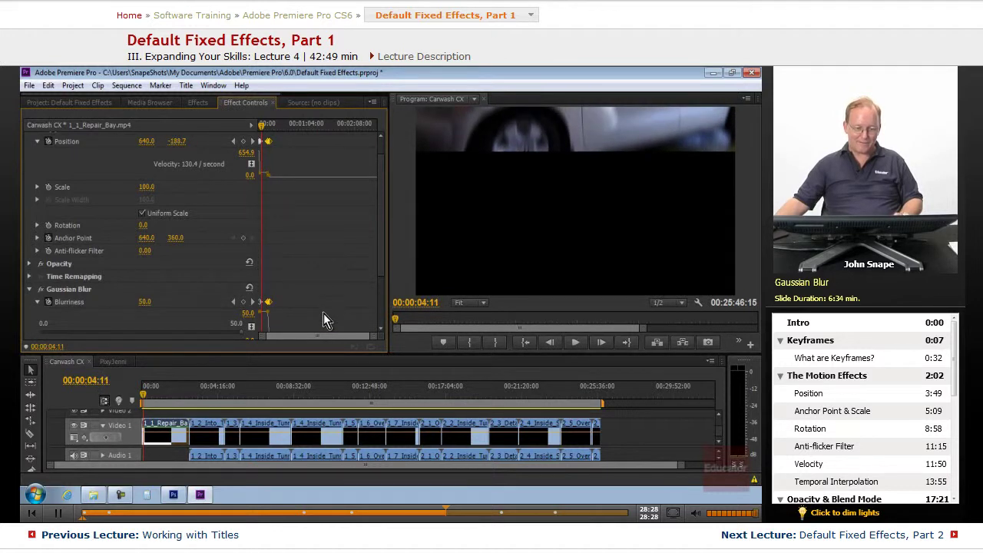
# - Shift the last two Position and Blurriness keyframe pairs earlier and closer together, ending at about 00:00:04:11
pyautogui.moveTo(378, 336); pyautogui.dragTo(324, 339)
pyautogui.moveTo(389, 281); pyautogui.dragTo(477, 282)
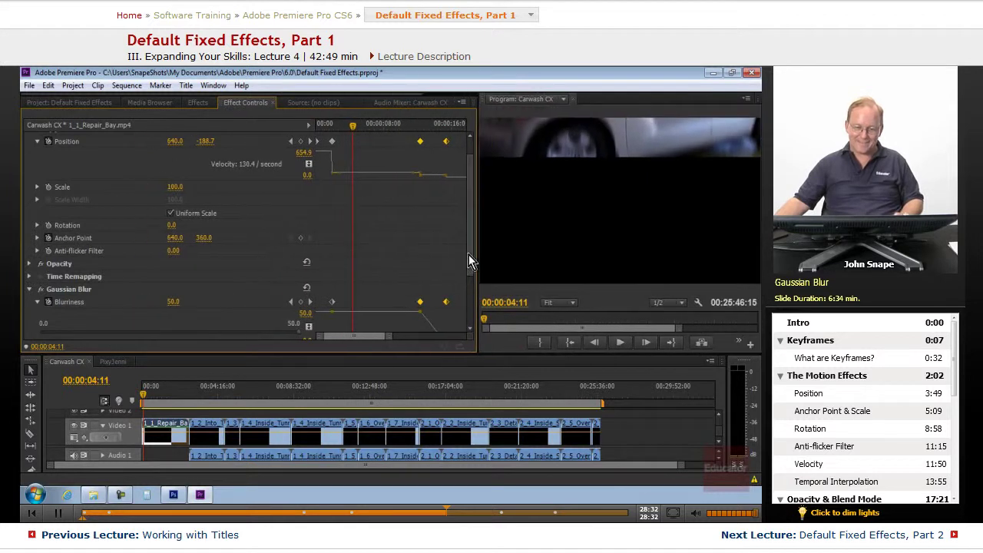
pyautogui.moveTo(409, 136); pyautogui.dragTo(454, 312)
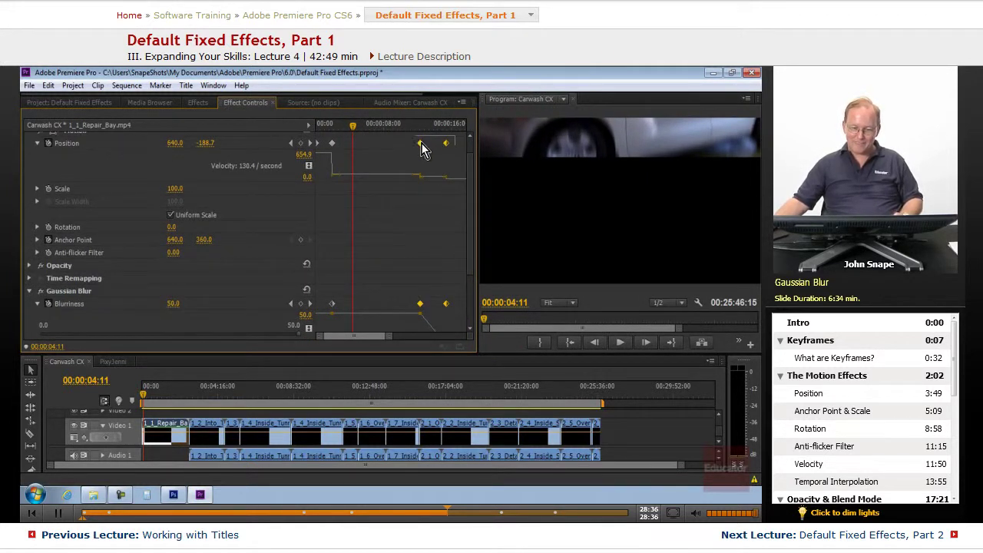
pyautogui.moveTo(419, 144); pyautogui.dragTo(353, 147)
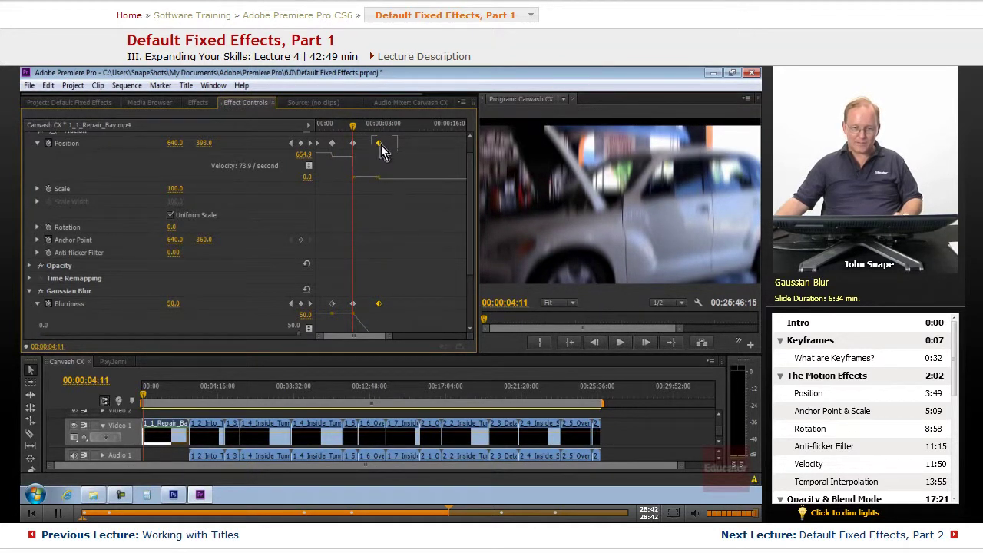
pyautogui.moveTo(381, 145); pyautogui.dragTo(389, 318)
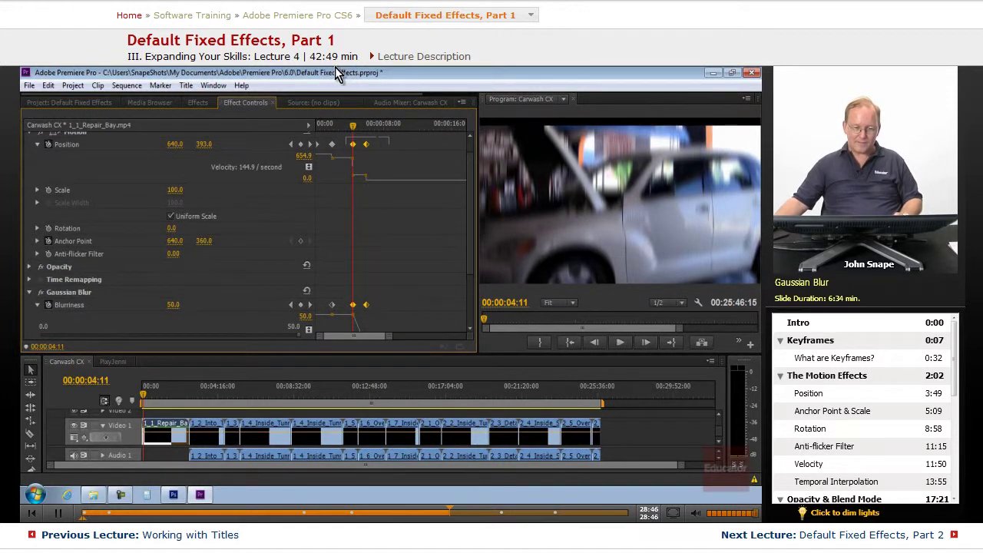
pyautogui.moveTo(352, 145); pyautogui.dragTo(342, 145)
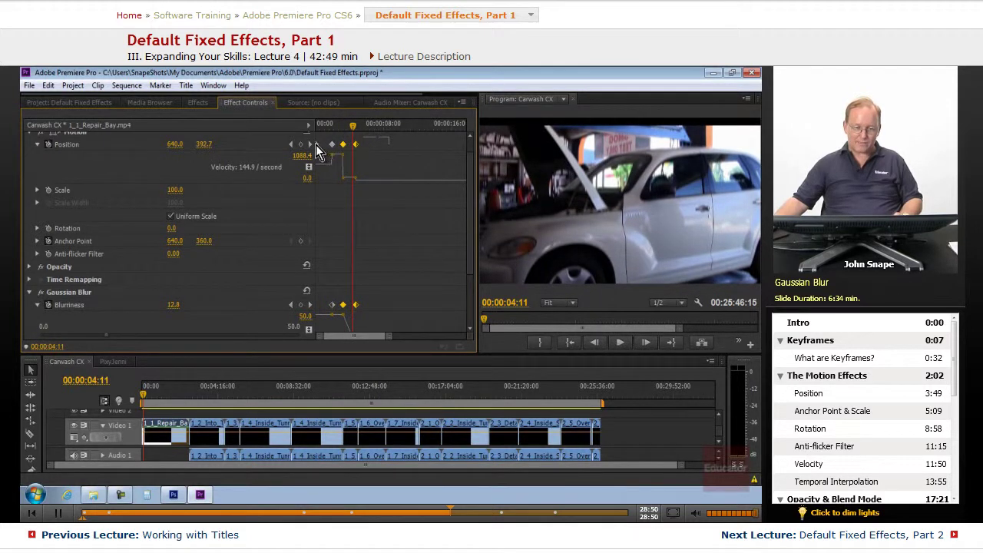
# - Remove the Position keyframe at 00:00:00:00 and play the clip's animation from the start
pyautogui.click(292, 144)
pyautogui.click(292, 145)
pyautogui.click(291, 144)
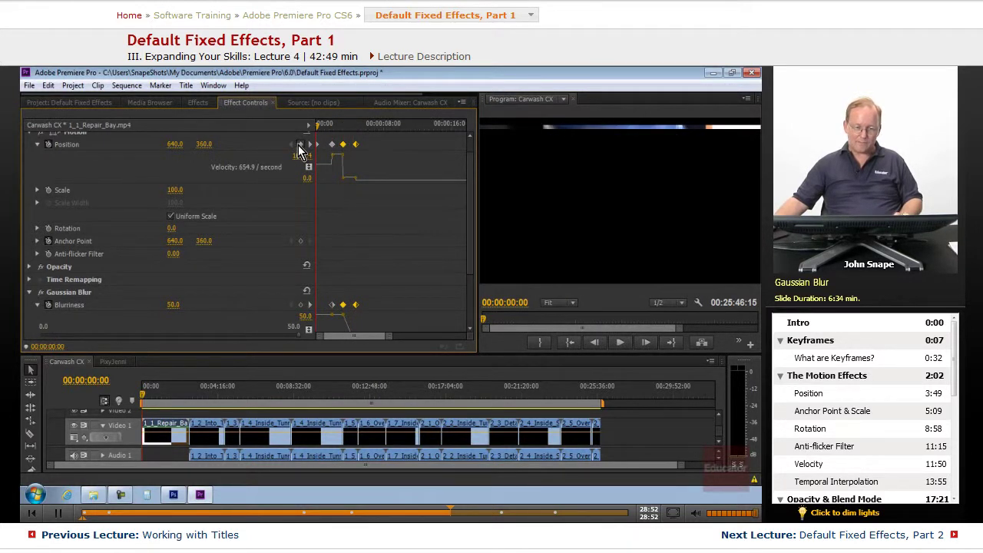
pyautogui.moveTo(470, 158); pyautogui.dragTo(475, 123)
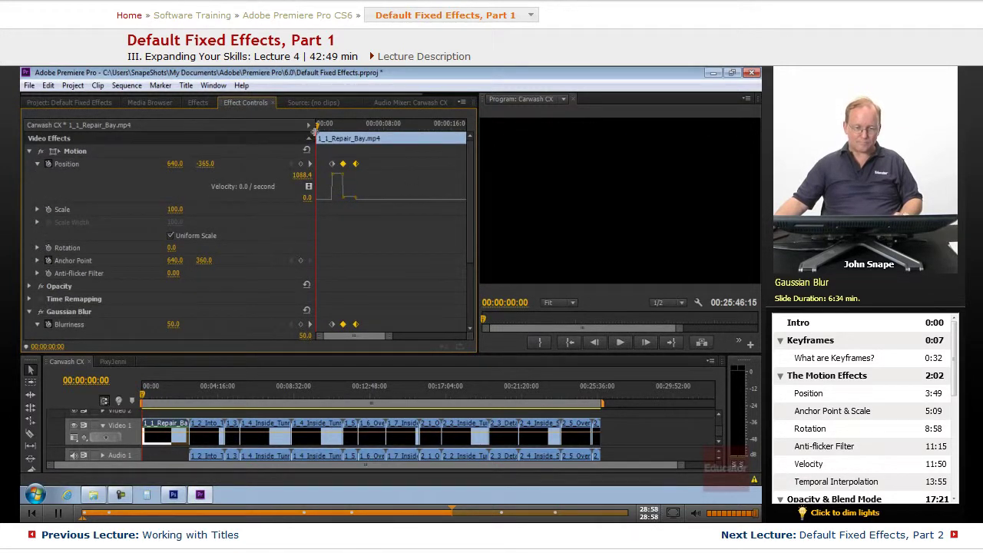
pyautogui.moveTo(317, 128); pyautogui.dragTo(285, 136)
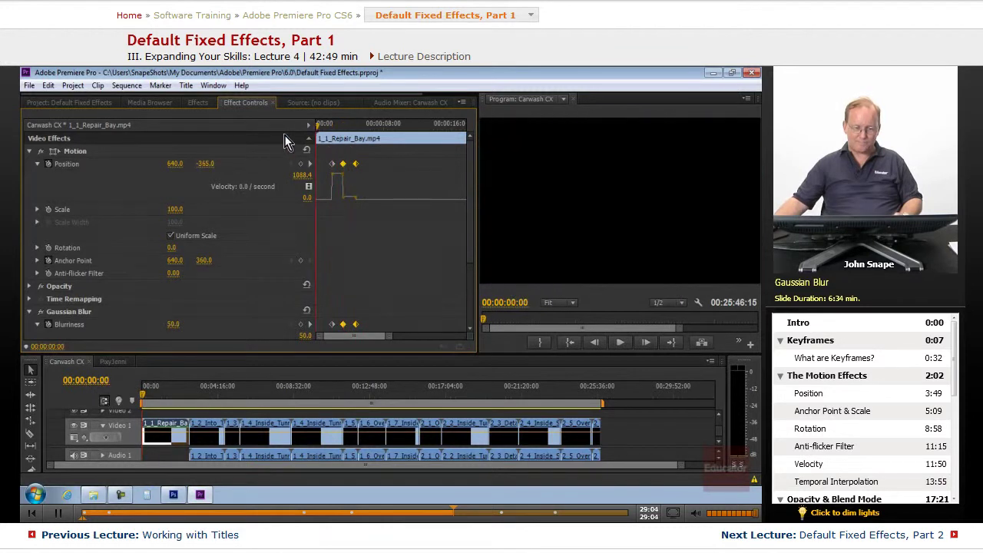
pyautogui.press('space')
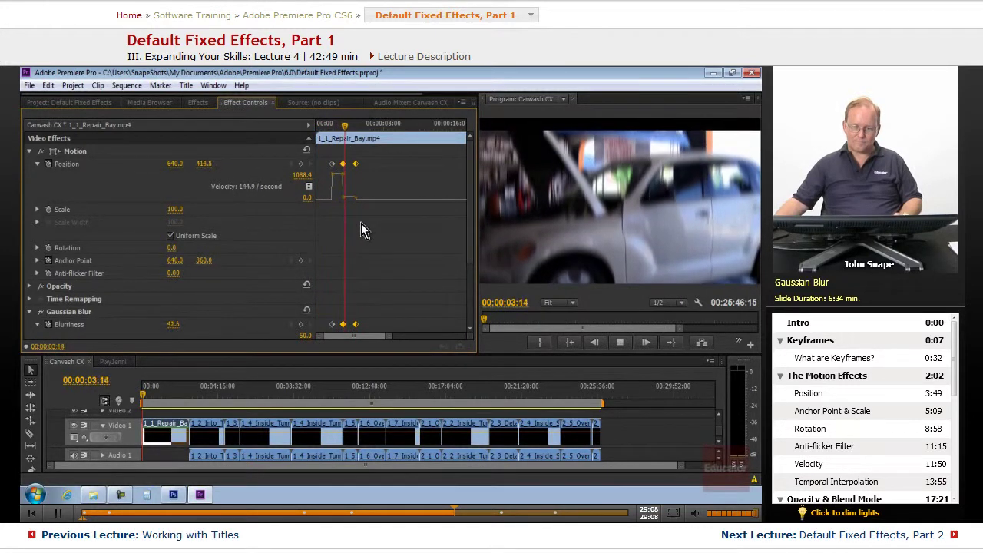
# - Stop playback and move all the Position and Blurriness keyframes together to the start of the 1_1_Repair_Bay clip
pyautogui.press('space')
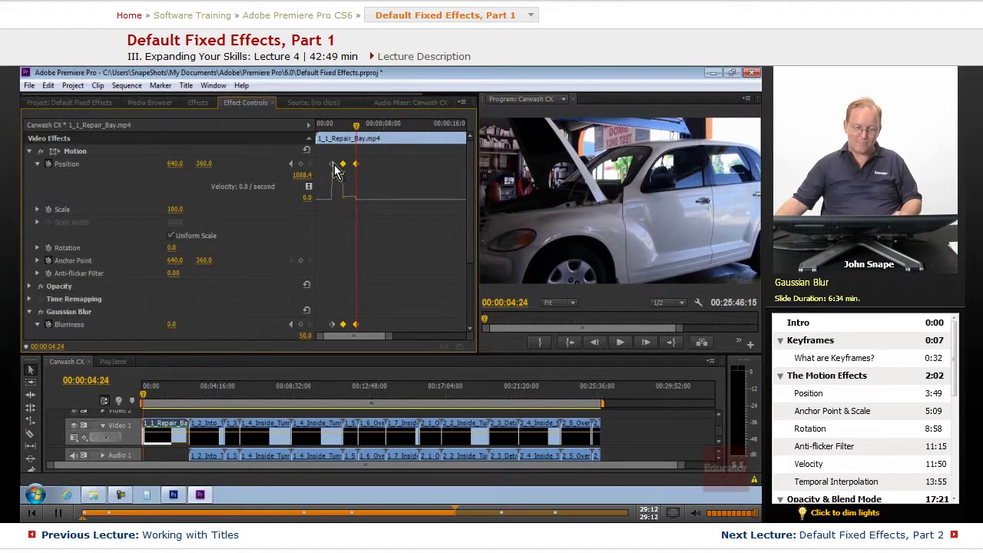
pyautogui.moveTo(324, 153); pyautogui.dragTo(368, 331)
pyautogui.moveTo(342, 156); pyautogui.dragTo(317, 158)
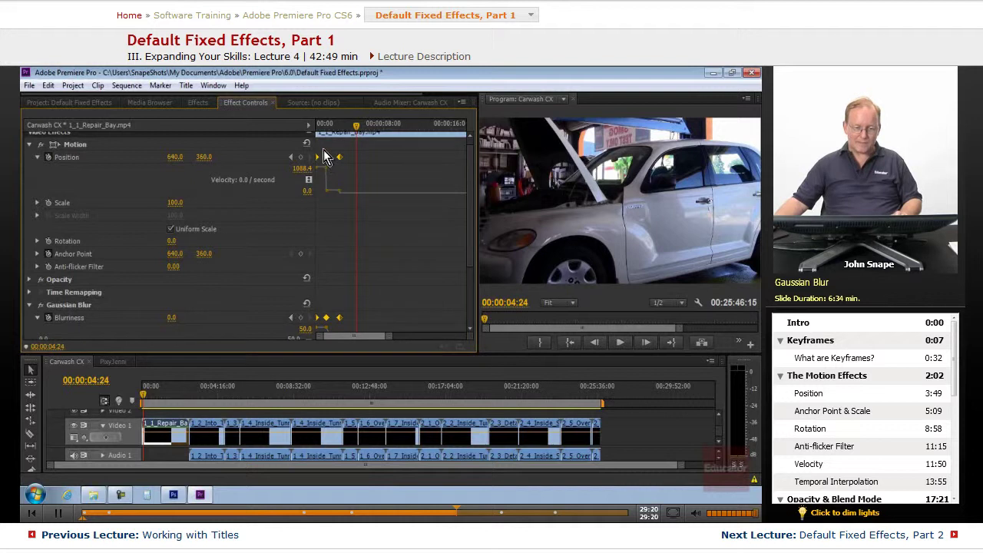
# - Move the last two Position and Blurriness keyframe pairs earlier and closer together within the first two seconds, and preview the faster drop-in
pyautogui.moveTo(324, 150); pyautogui.dragTo(352, 328)
pyautogui.moveTo(339, 156); pyautogui.dragTo(365, 329)
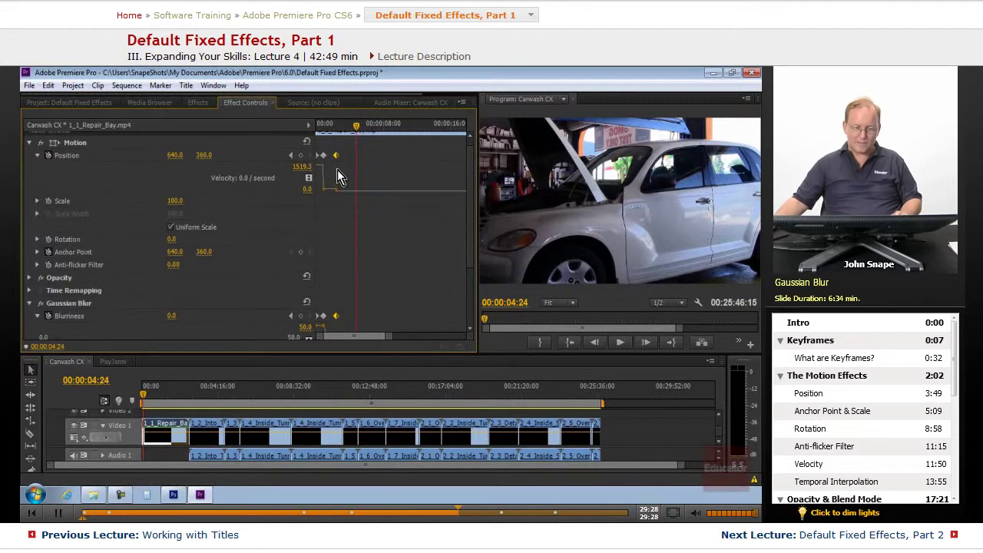
pyautogui.moveTo(334, 156); pyautogui.dragTo(279, 144)
pyautogui.press('space')
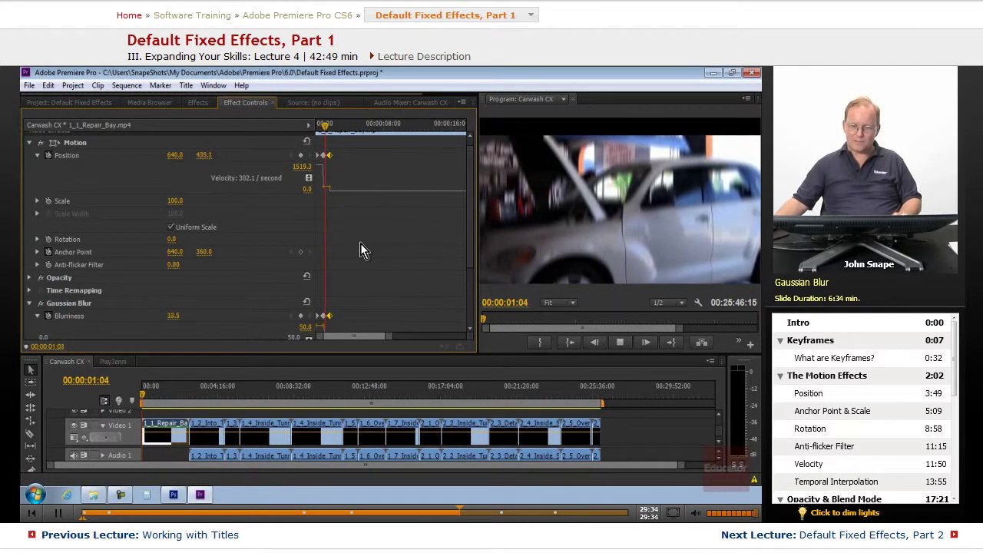
pyautogui.press('space')
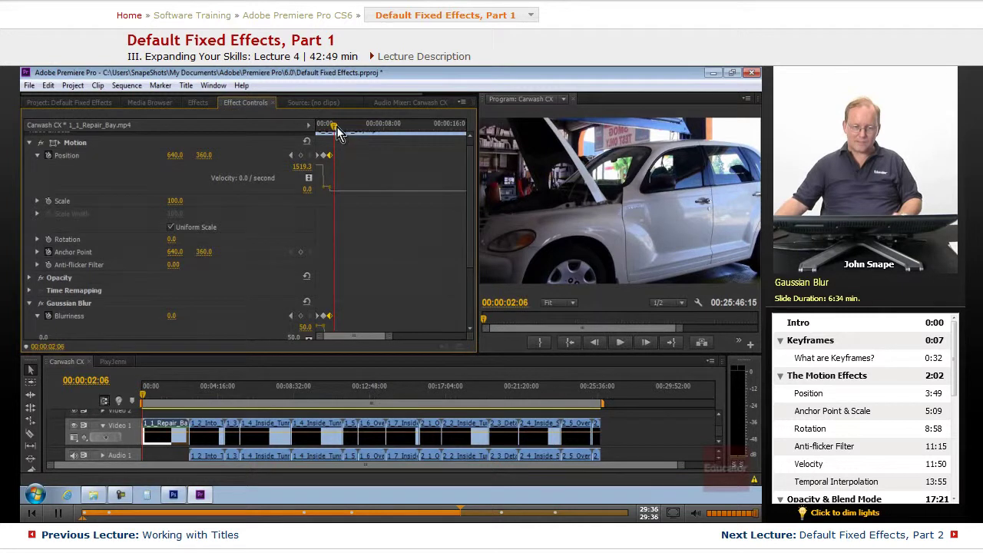
# - Collapse the Position, Blurriness and Gaussian Blur settings and scrub through the animation to 00:00:01:21
pyautogui.moveTo(331, 128)
pyautogui.mouseDown()
pyautogui.moveTo(314, 131)
pyautogui.moveTo(337, 145)
pyautogui.moveTo(322, 142)
pyautogui.mouseUp()
pyautogui.click(40, 157)
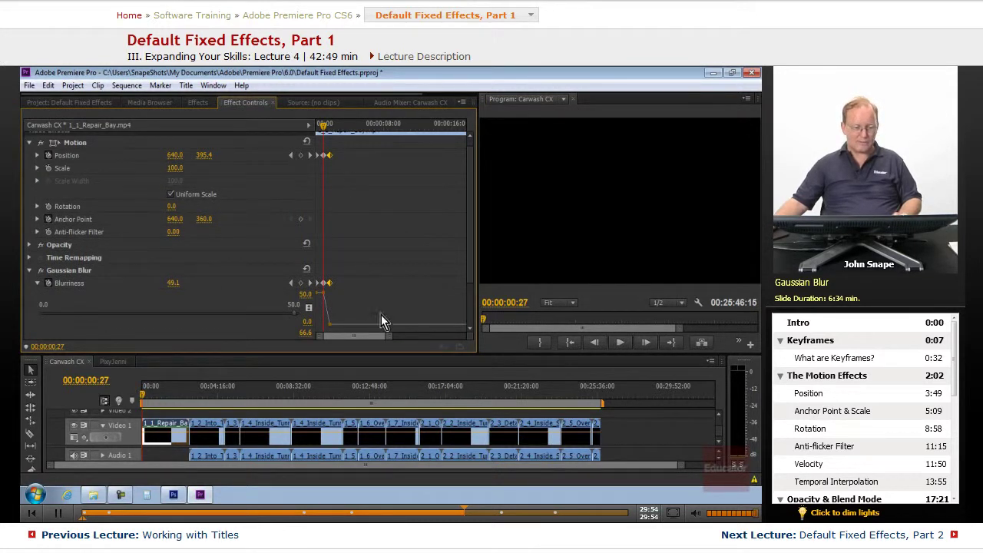
pyautogui.click(38, 284)
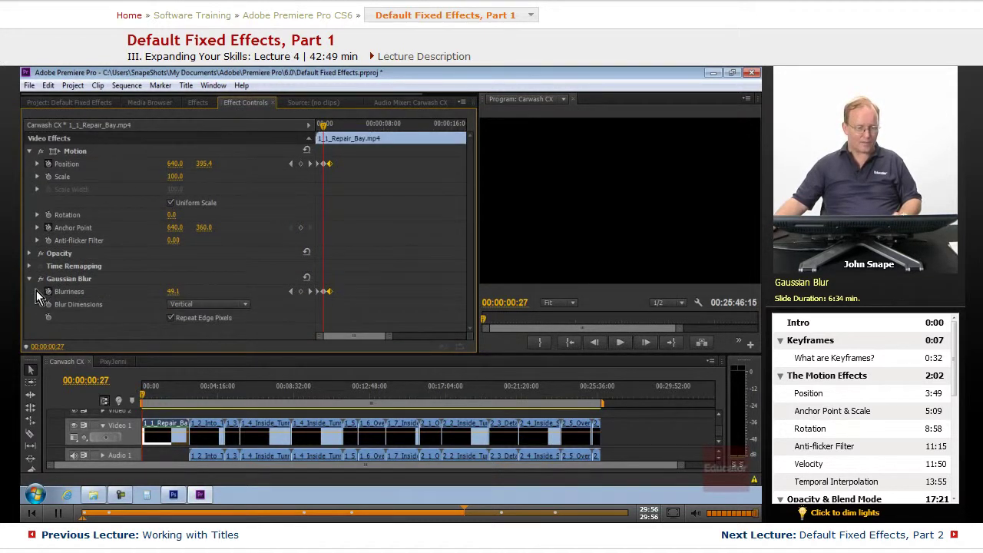
pyautogui.click(30, 280)
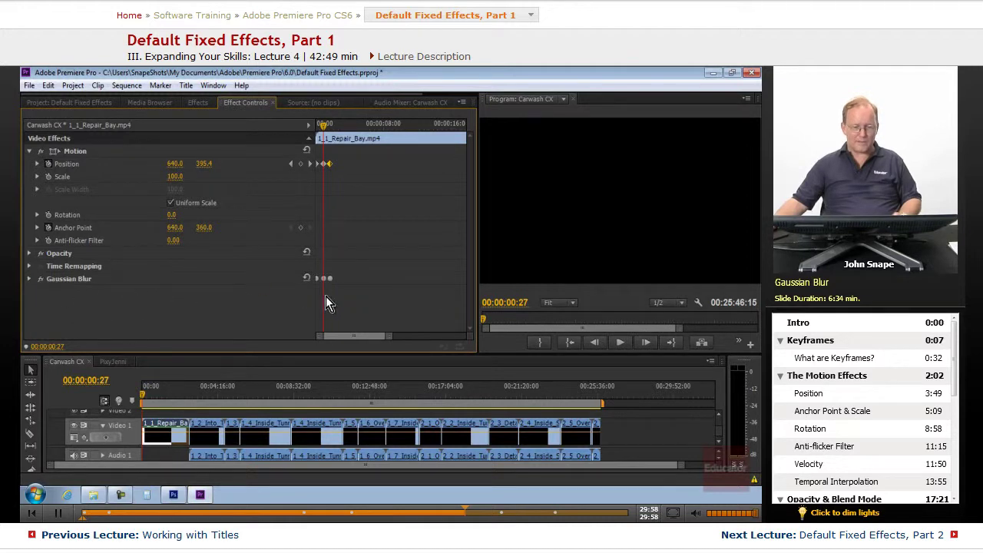
pyautogui.moveTo(323, 125); pyautogui.dragTo(329, 184)
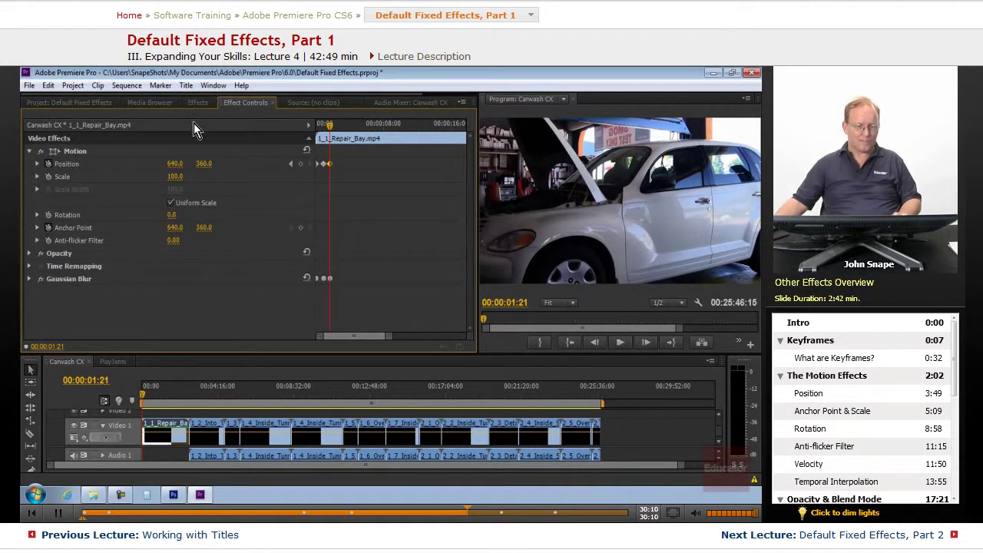
# - Return to the effects library and look through the Color Correction video effects
pyautogui.click(192, 103)
pyautogui.click(39, 196)
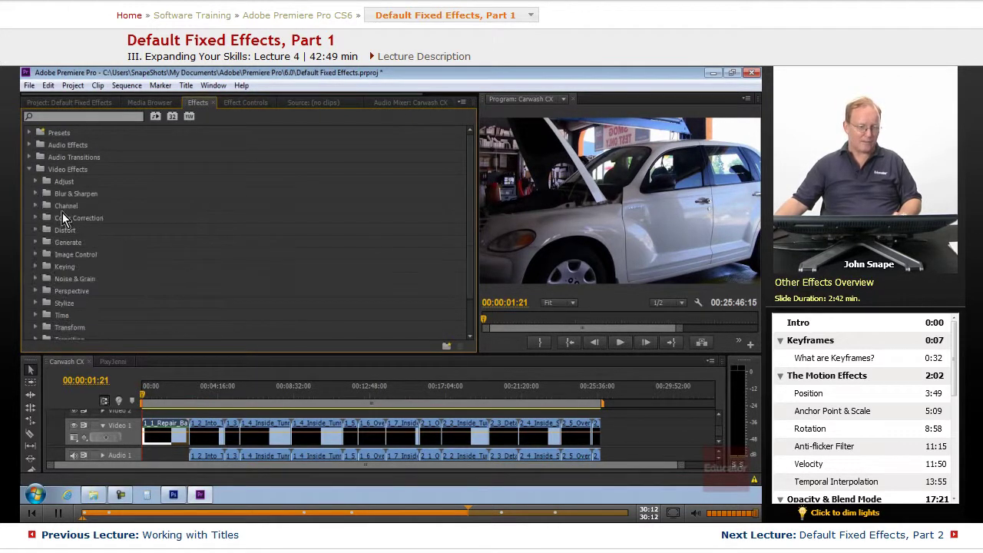
pyautogui.click(36, 218)
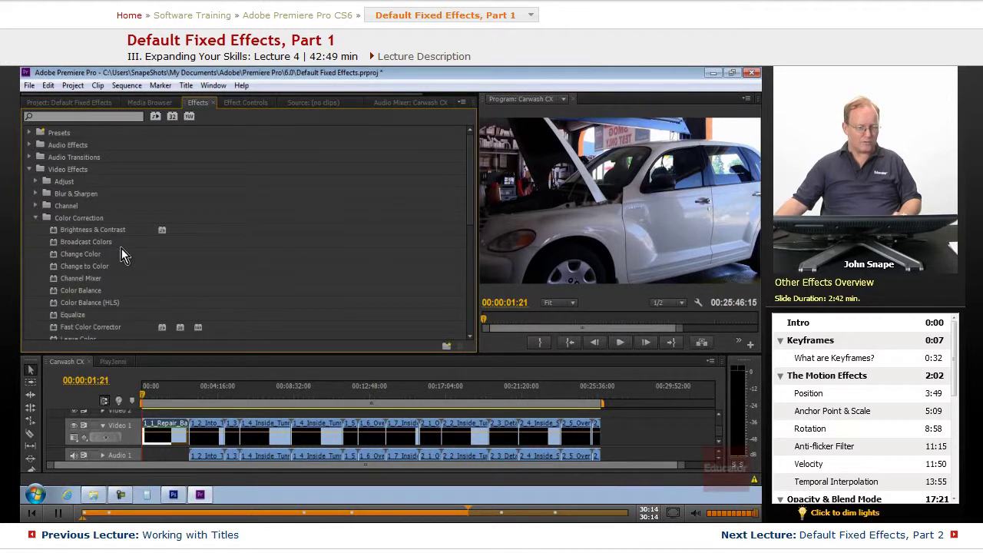
pyautogui.scroll(-1, 124, 239)
pyautogui.scroll(-1, 107, 307)
pyautogui.scroll(1, 86, 260)
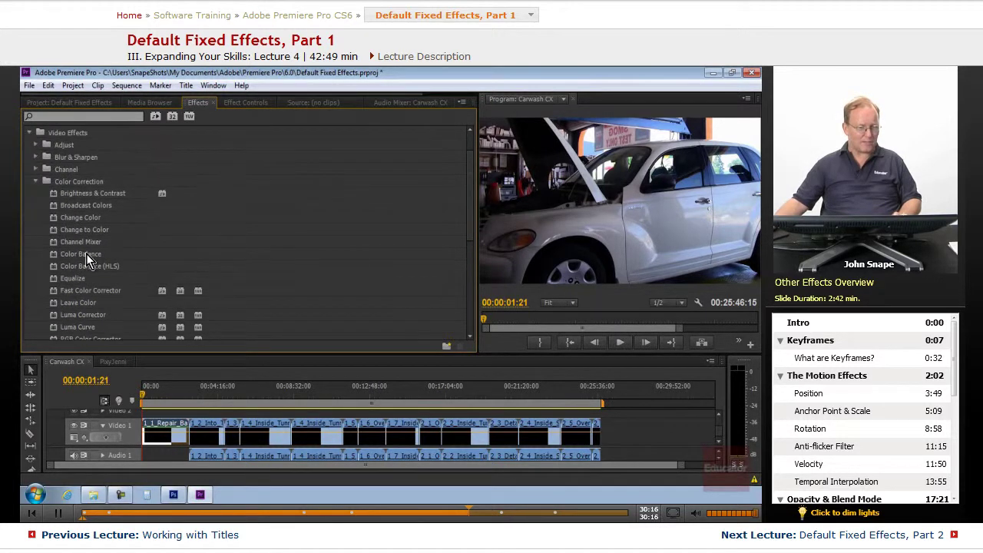
pyautogui.click(36, 182)
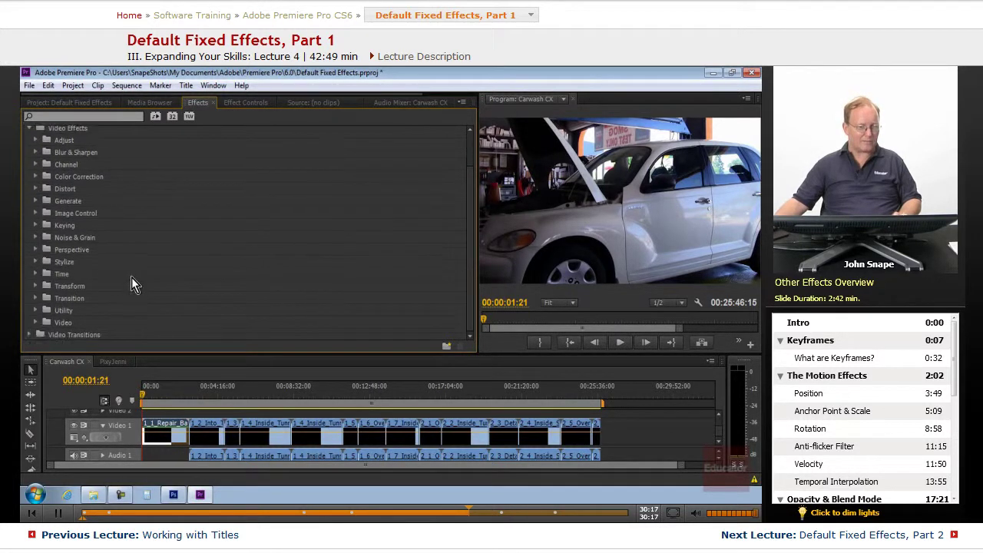
# - Look through the Distort and Generate video effects
pyautogui.click(35, 189)
pyautogui.scroll(-1, 182, 288)
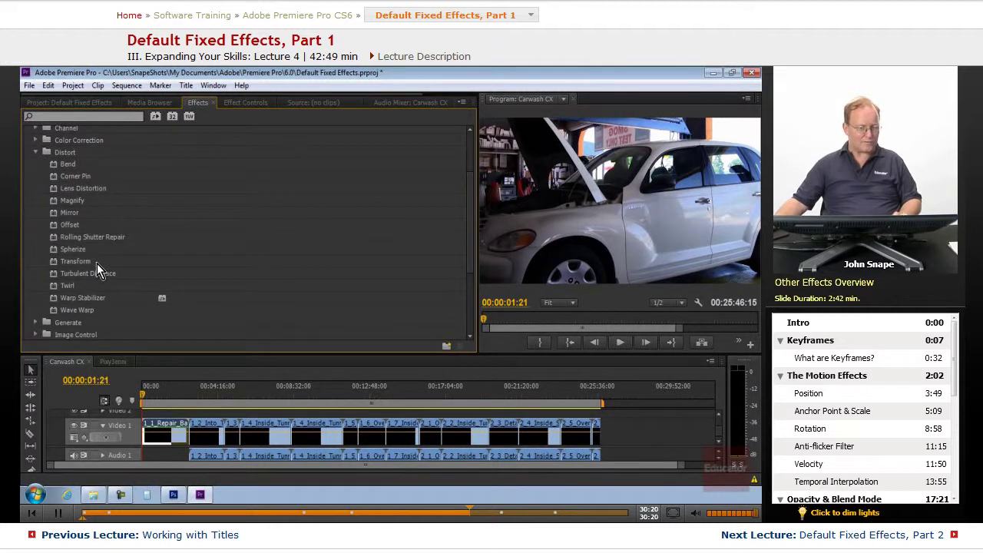
pyautogui.click(35, 152)
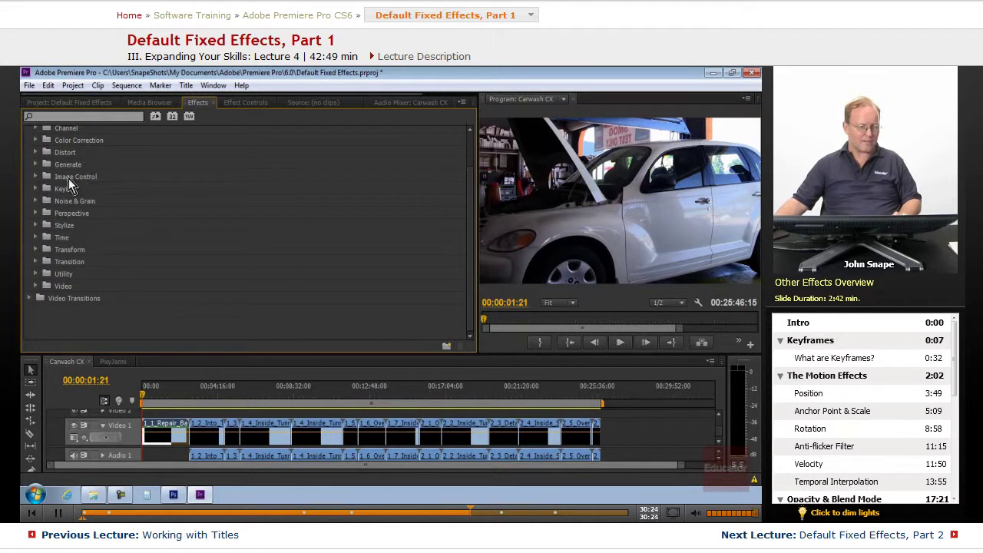
pyautogui.click(35, 165)
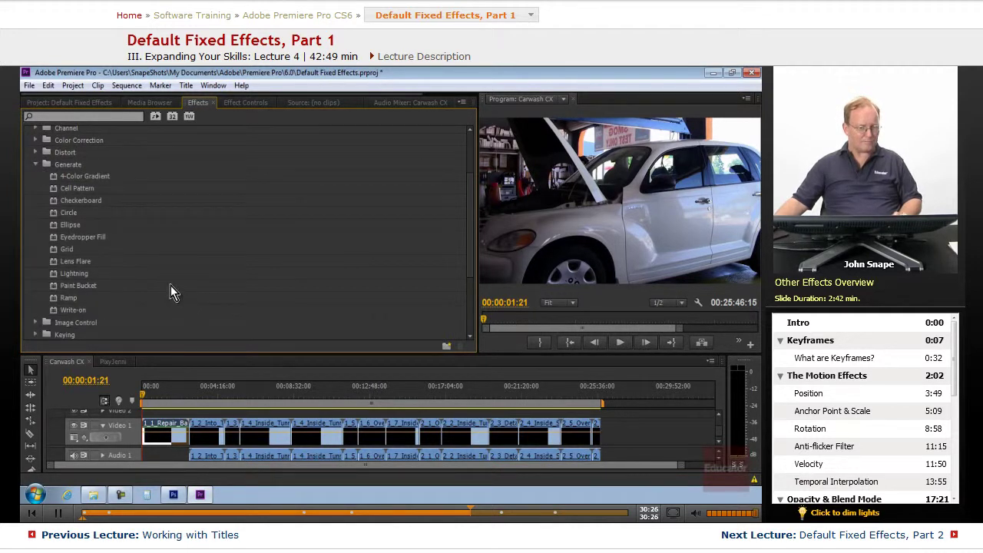
pyautogui.scroll(-2, 165, 284)
pyautogui.scroll(2, 157, 248)
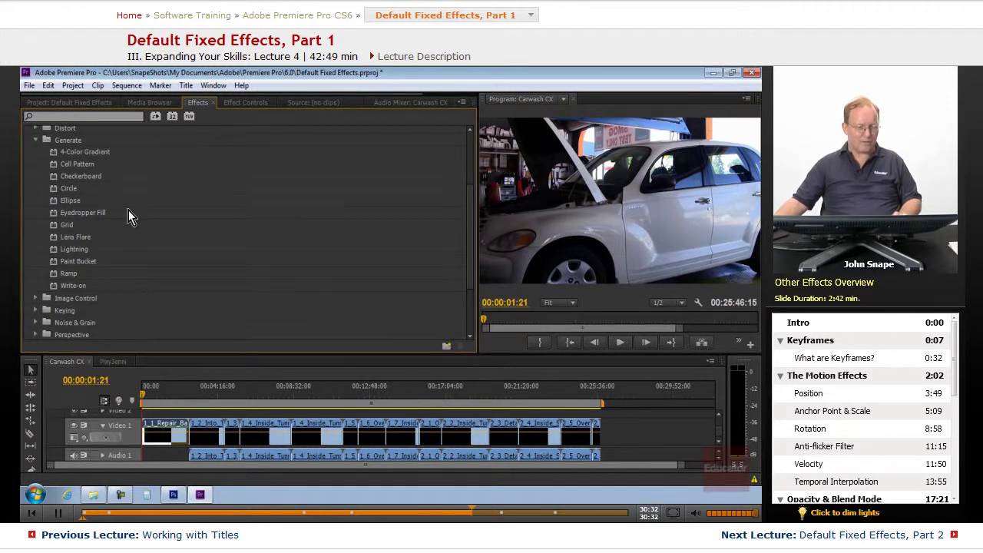
pyautogui.scroll(-3, 124, 291)
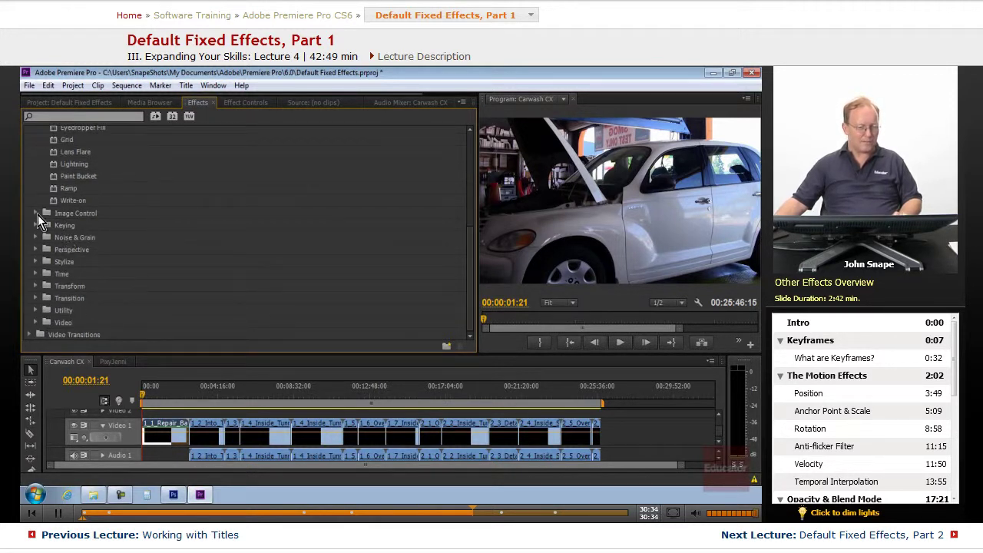
# - Look through the Image Control and Keying video effects
pyautogui.click(36, 214)
pyautogui.scroll(-2, 146, 261)
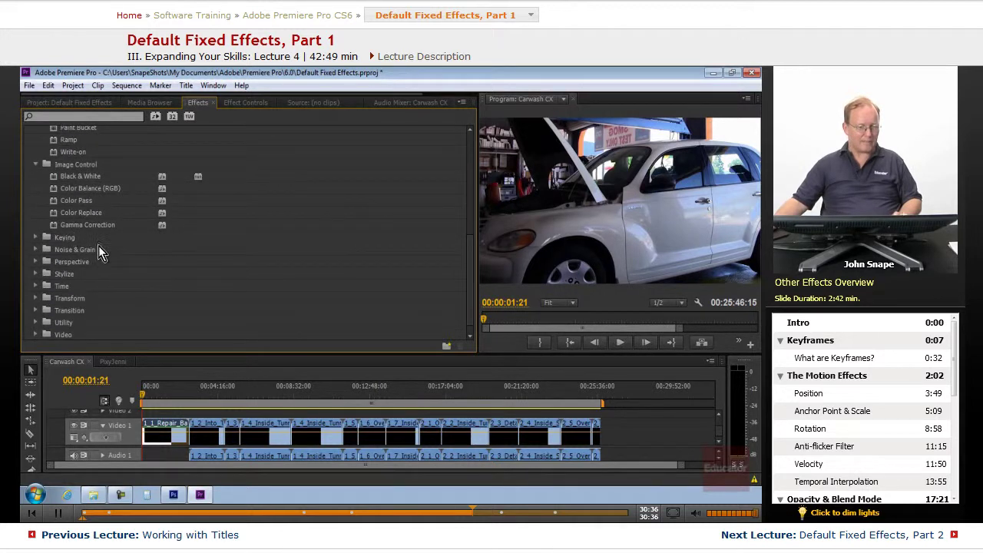
pyautogui.scroll(-1, 77, 256)
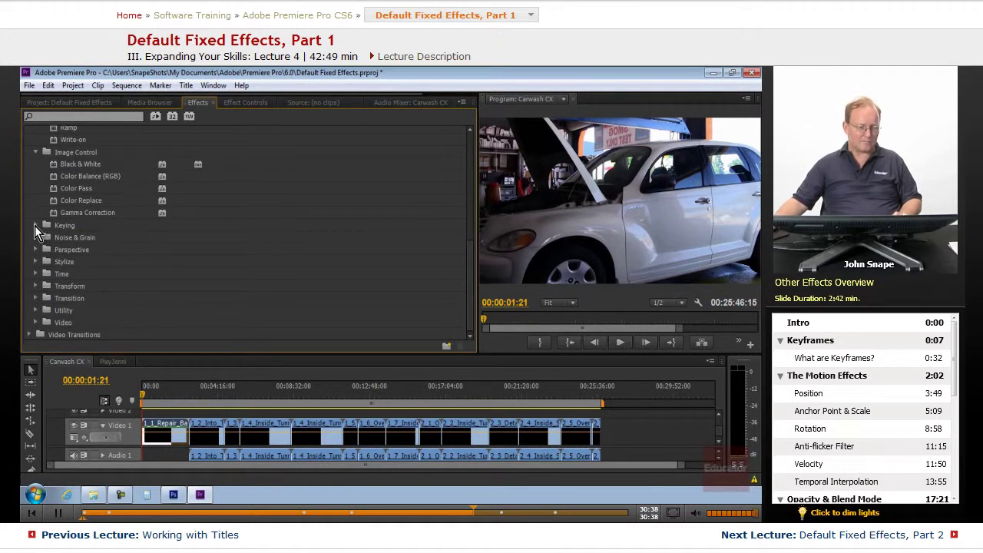
pyautogui.click(34, 226)
pyautogui.scroll(-7, 123, 261)
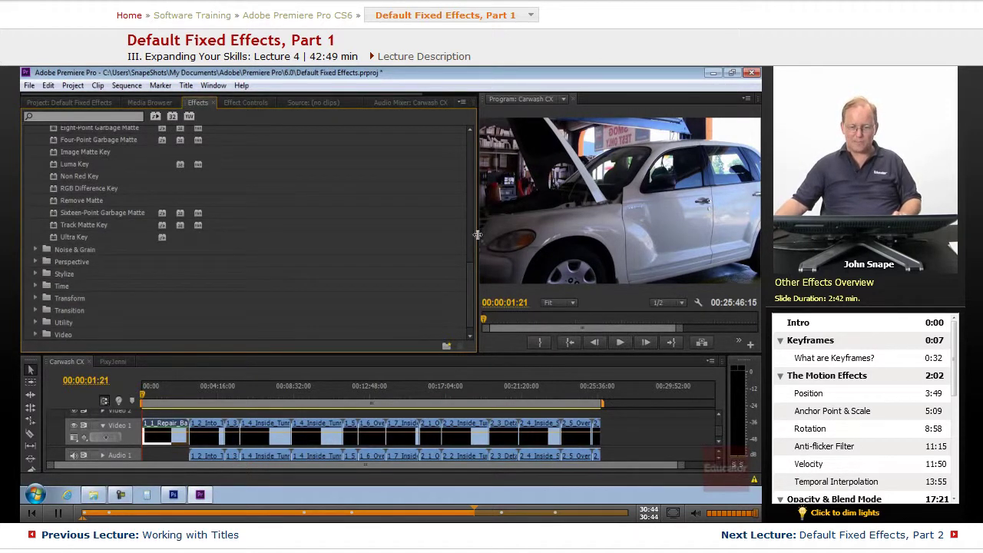
# - Narrow the effects library to enlarge the program preview, and collapse all the open Video Effects folders
pyautogui.moveTo(478, 233); pyautogui.dragTo(343, 234)
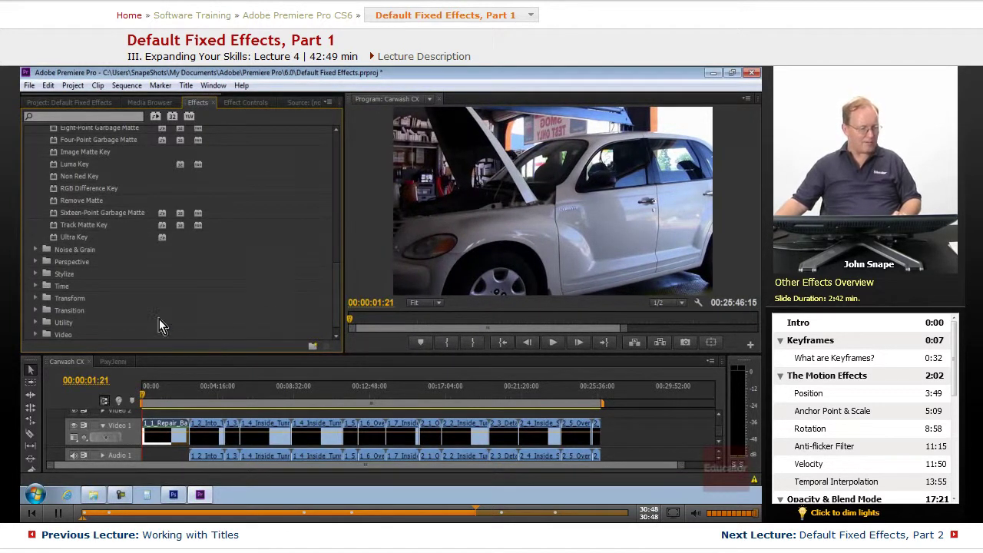
pyautogui.scroll(3, 155, 255)
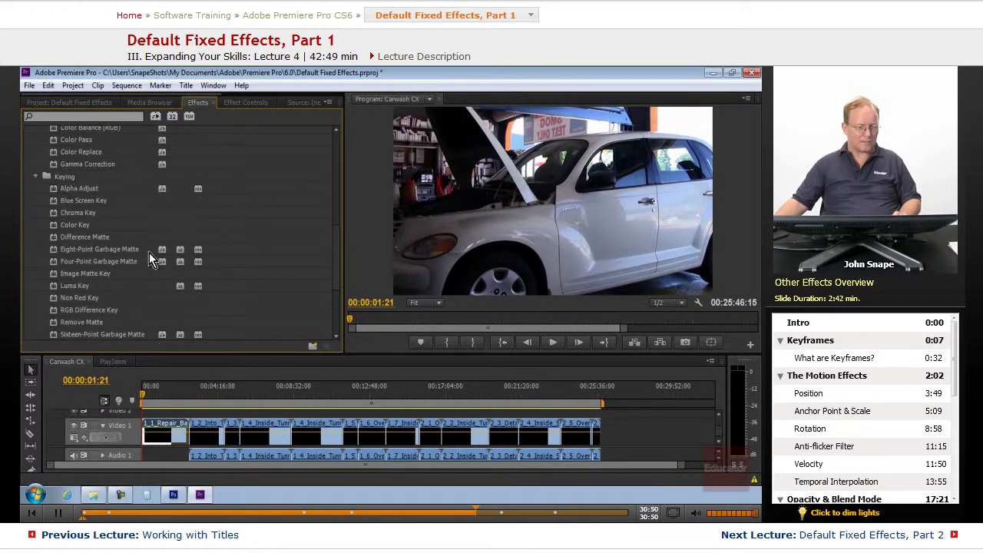
pyautogui.click(35, 176)
pyautogui.scroll(3, 100, 224)
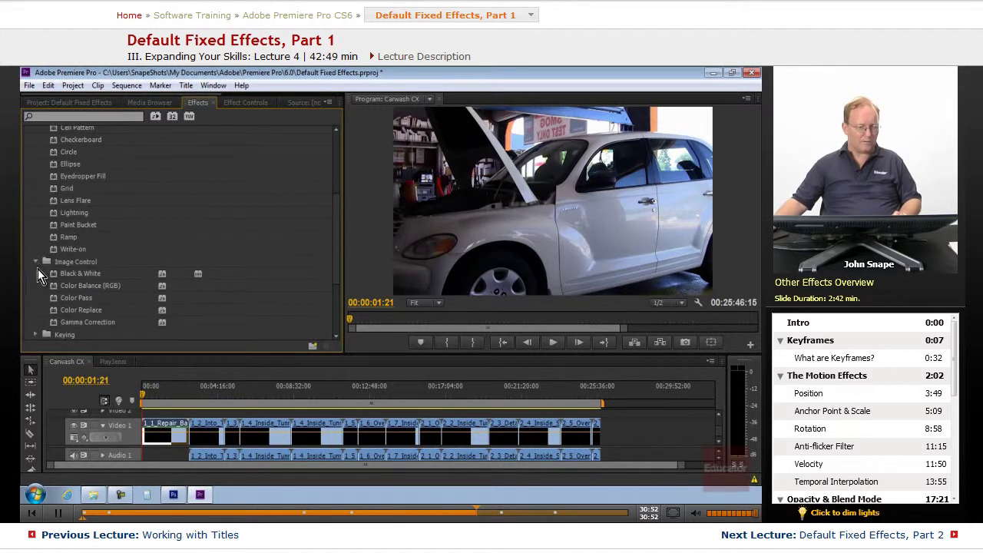
pyautogui.click(38, 264)
pyautogui.scroll(1, 70, 254)
pyautogui.click(36, 152)
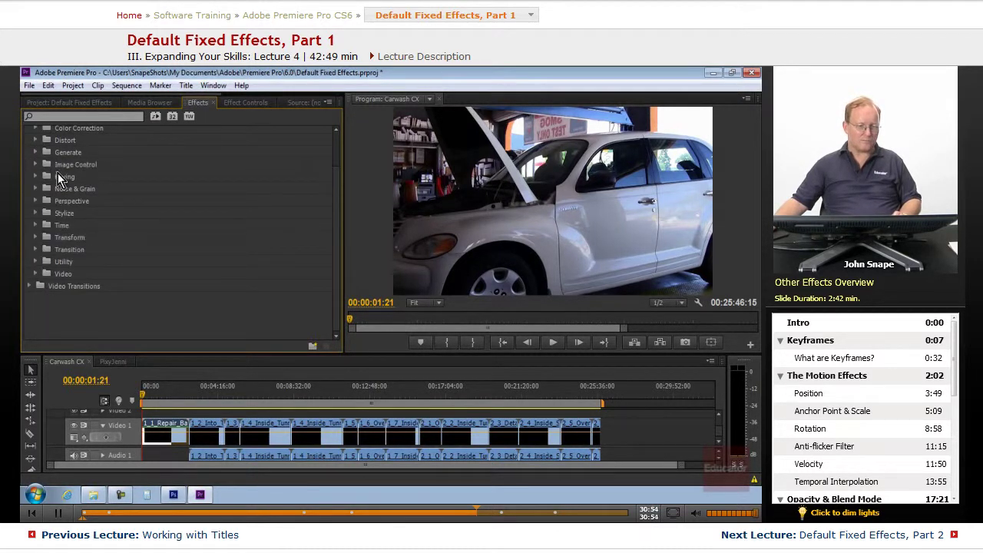
pyautogui.scroll(3, 99, 216)
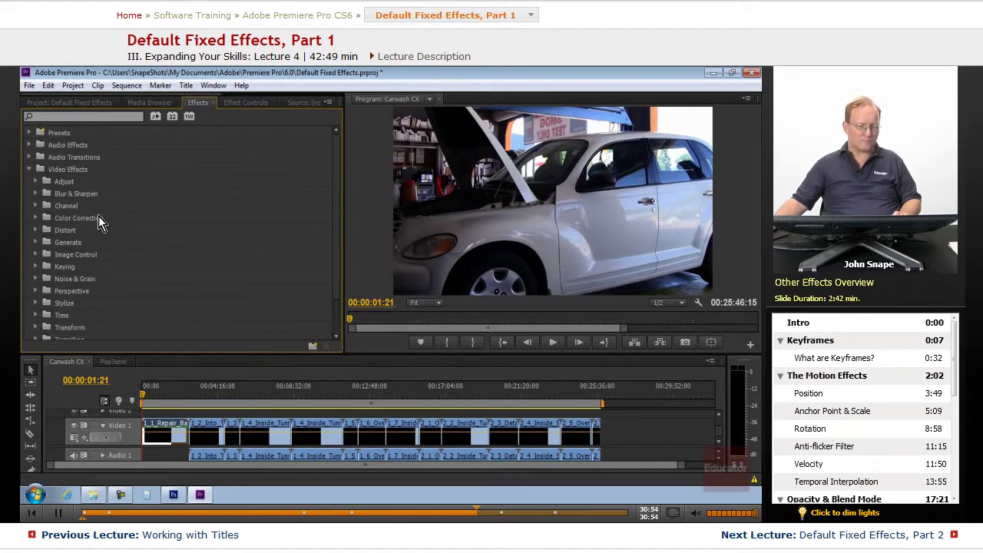
pyautogui.click(30, 169)
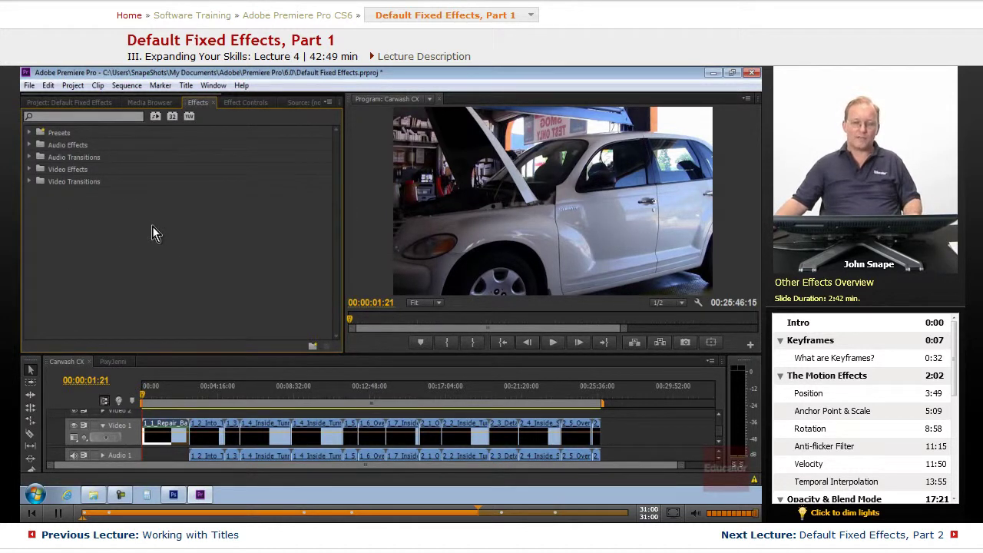
# - Expand the Video Effects folder again and review the Generate effects
pyautogui.click(29, 170)
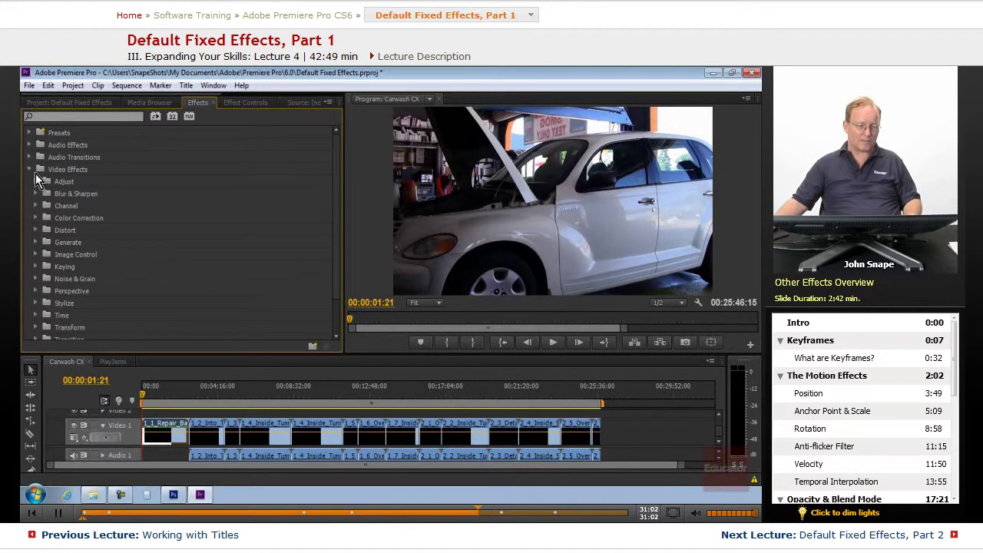
pyautogui.scroll(-1, 163, 253)
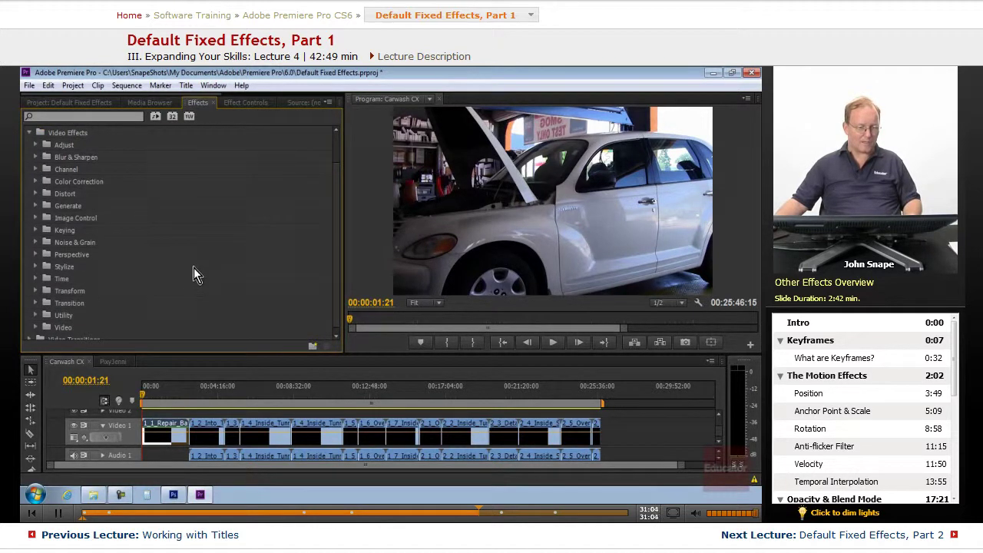
pyautogui.click(36, 205)
pyautogui.scroll(-1, 104, 238)
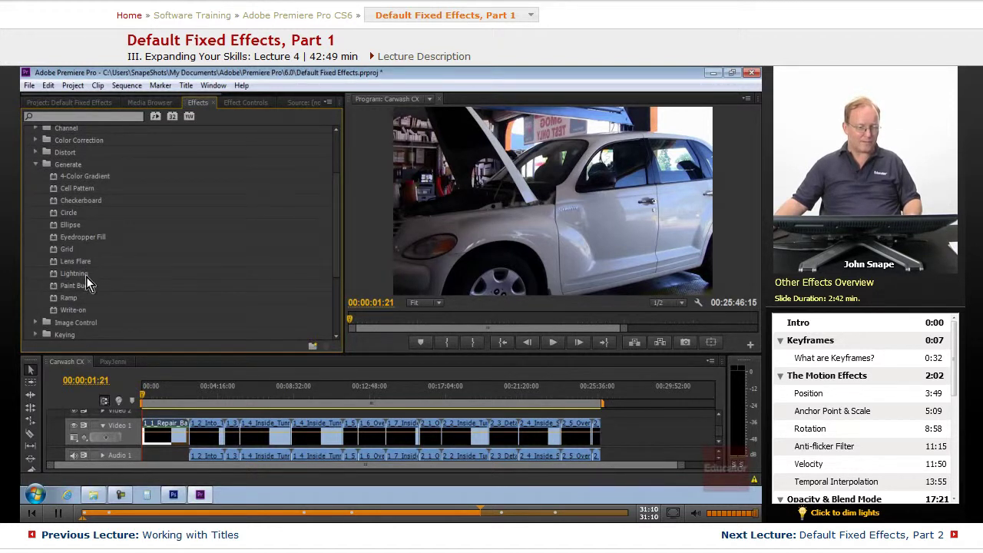
pyautogui.click(35, 164)
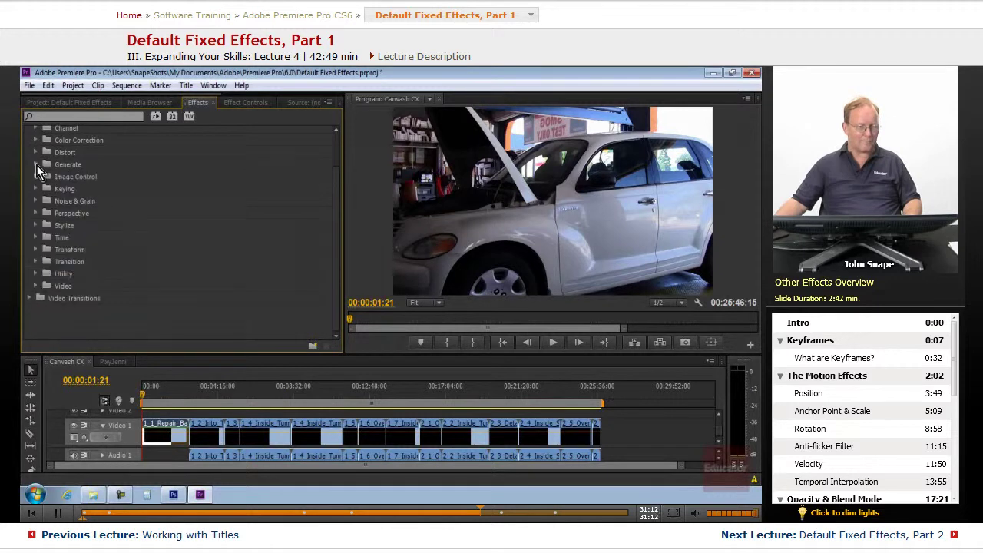
# - Examine the effects available in the Video, Utility, Transition and Transform folders one after another
pyautogui.click(36, 285)
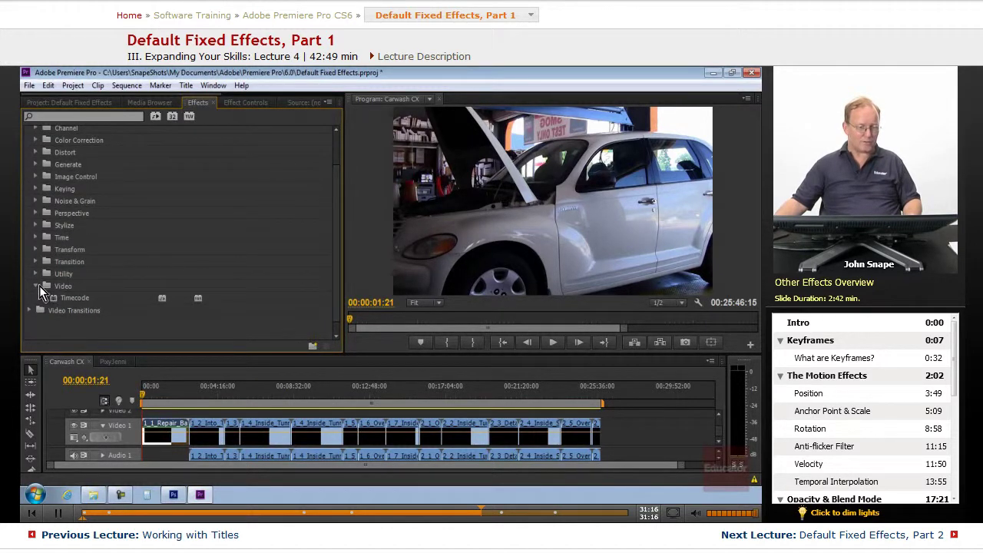
pyautogui.click(37, 286)
pyautogui.click(34, 274)
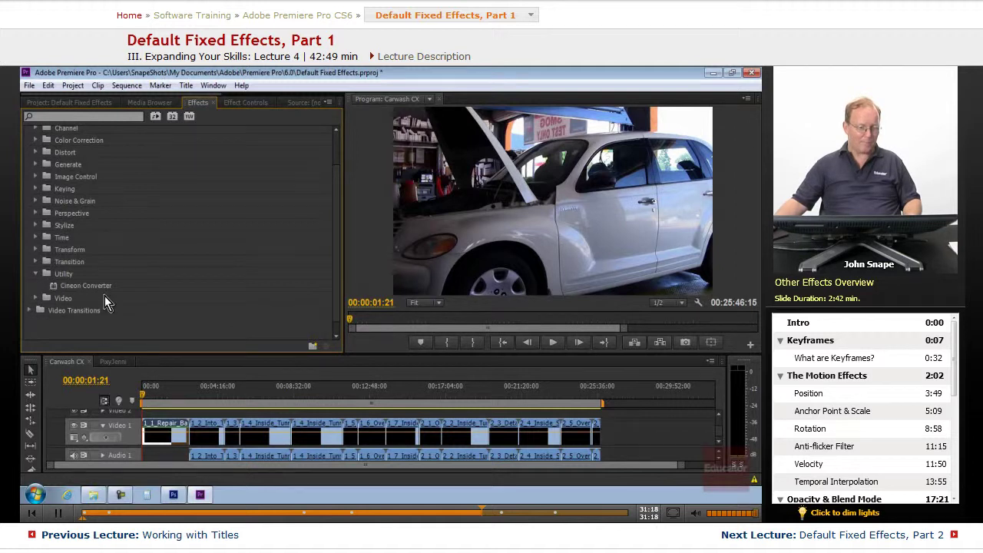
pyautogui.click(36, 274)
pyautogui.click(36, 261)
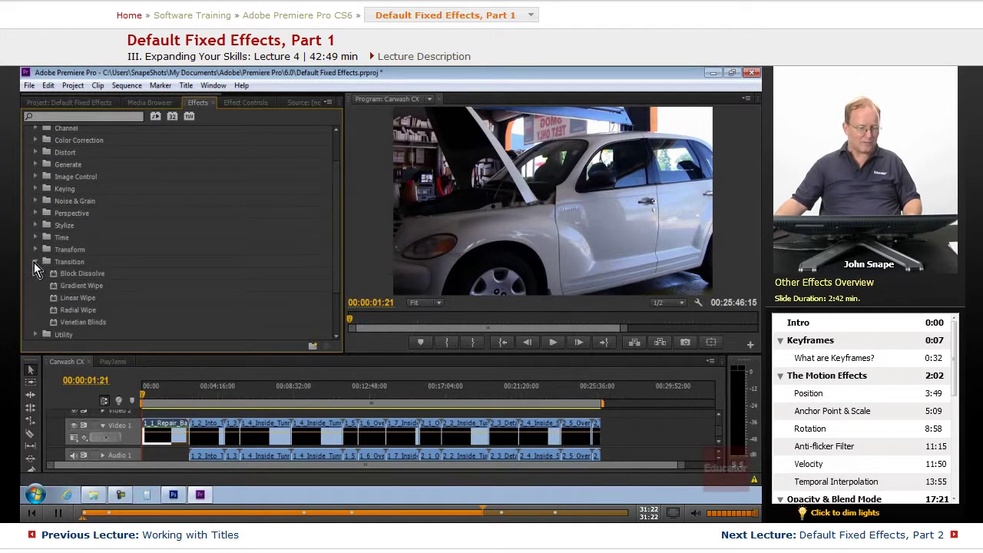
pyautogui.click(34, 262)
pyautogui.click(36, 250)
pyautogui.scroll(-1, 107, 278)
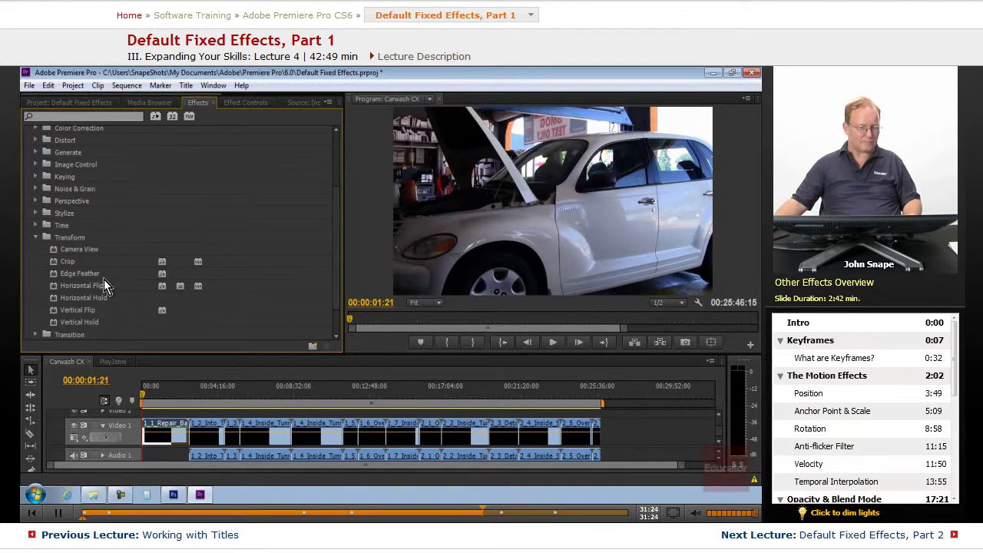
# - Look over the Transform video effects, then examine the Time effects and collapse both folders
pyautogui.scroll(-3, 107, 281)
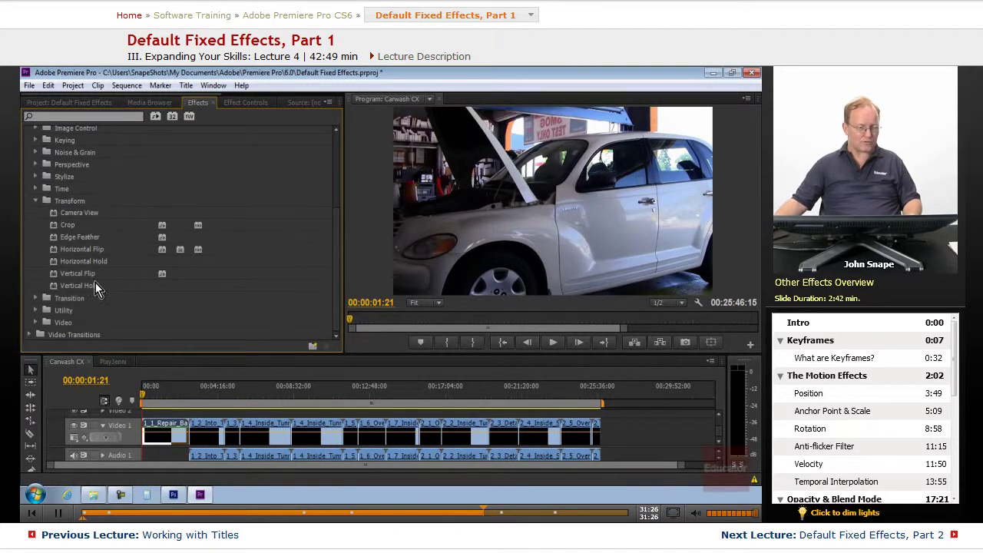
pyautogui.scroll(3, 86, 261)
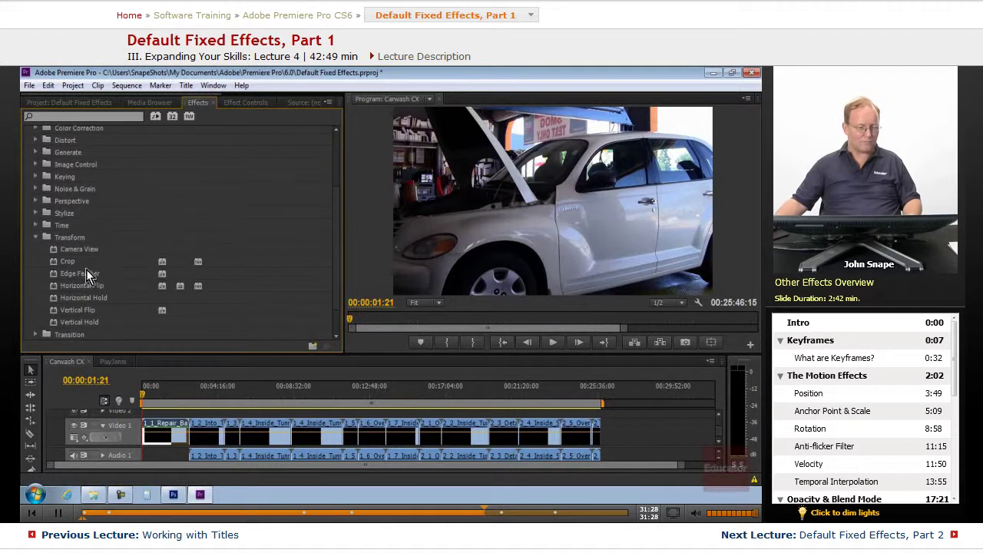
pyautogui.click(35, 237)
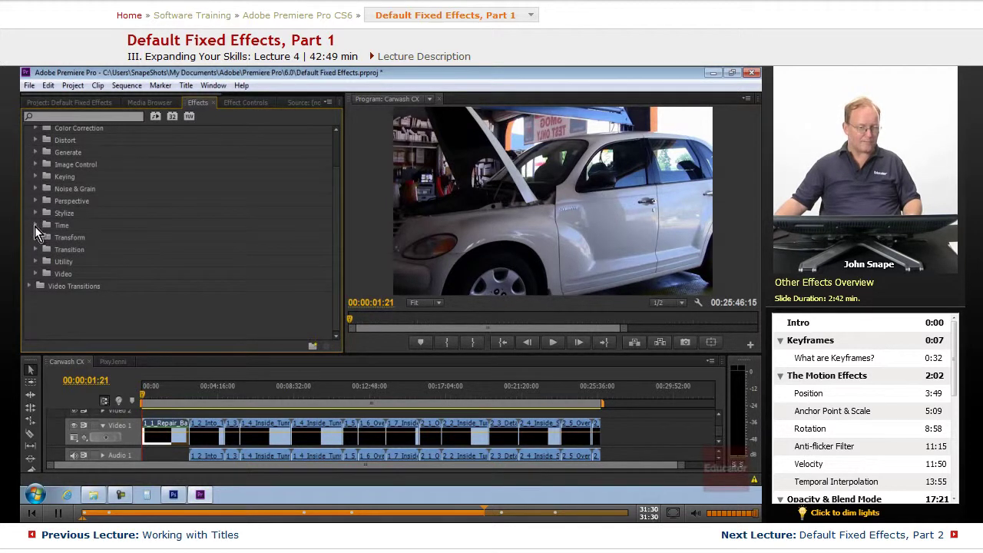
pyautogui.click(35, 226)
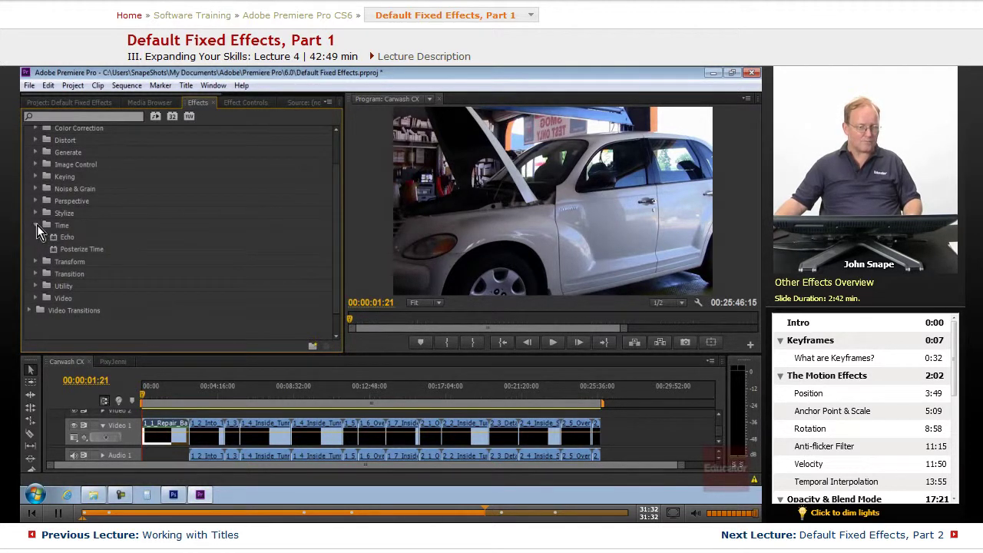
pyautogui.click(36, 226)
# - Expand the Stylize video effects, read through the whole list, and collapse the folder again
pyautogui.click(36, 212)
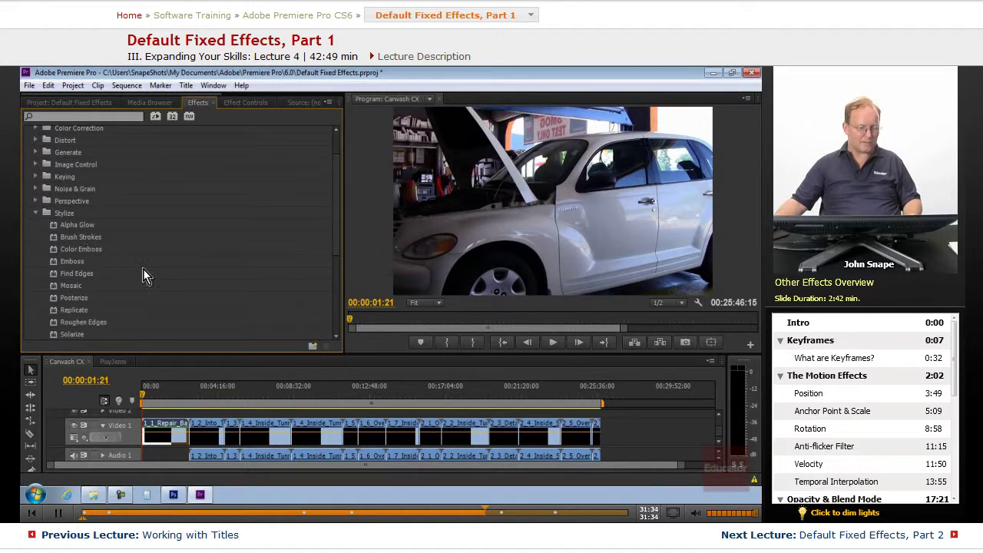
pyautogui.scroll(-1, 129, 268)
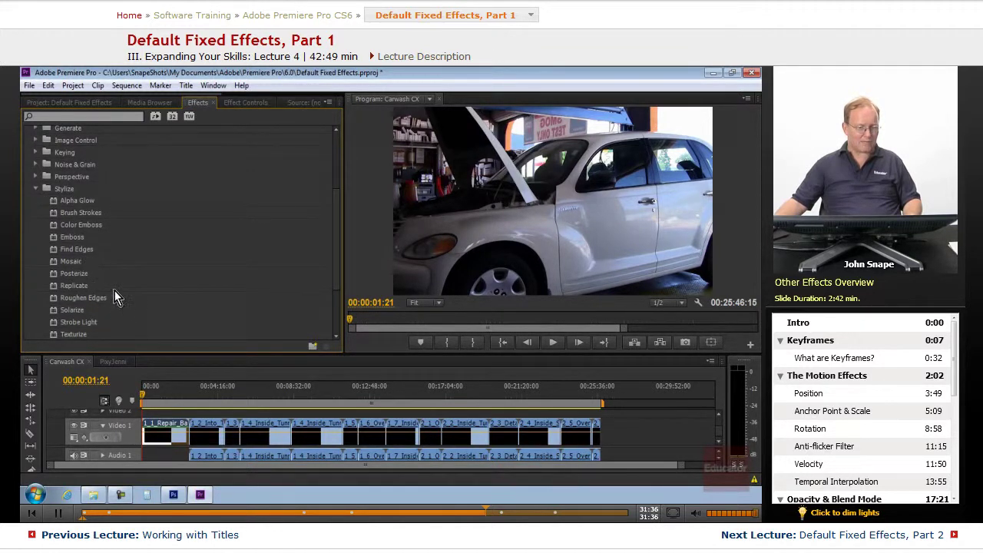
pyautogui.scroll(-1, 115, 297)
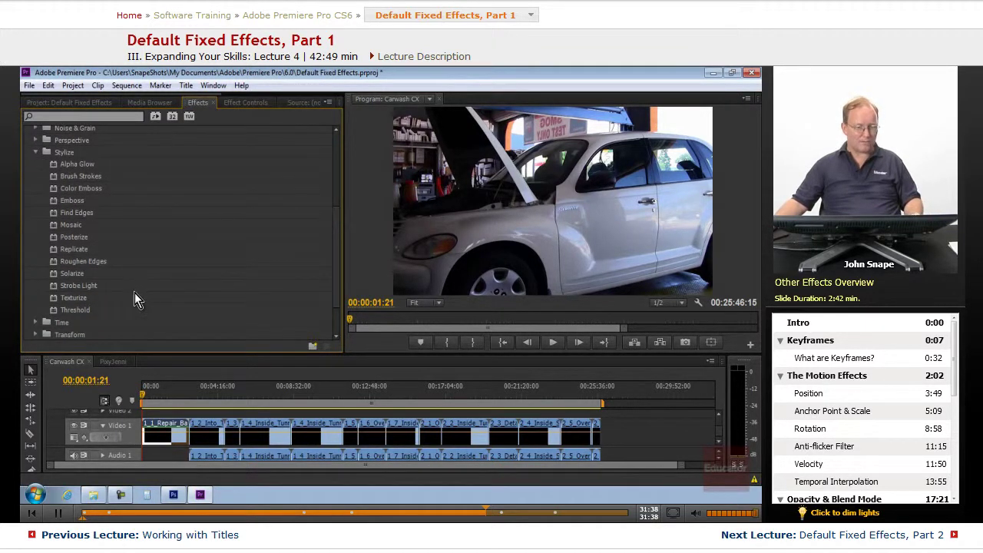
pyautogui.scroll(2, 131, 285)
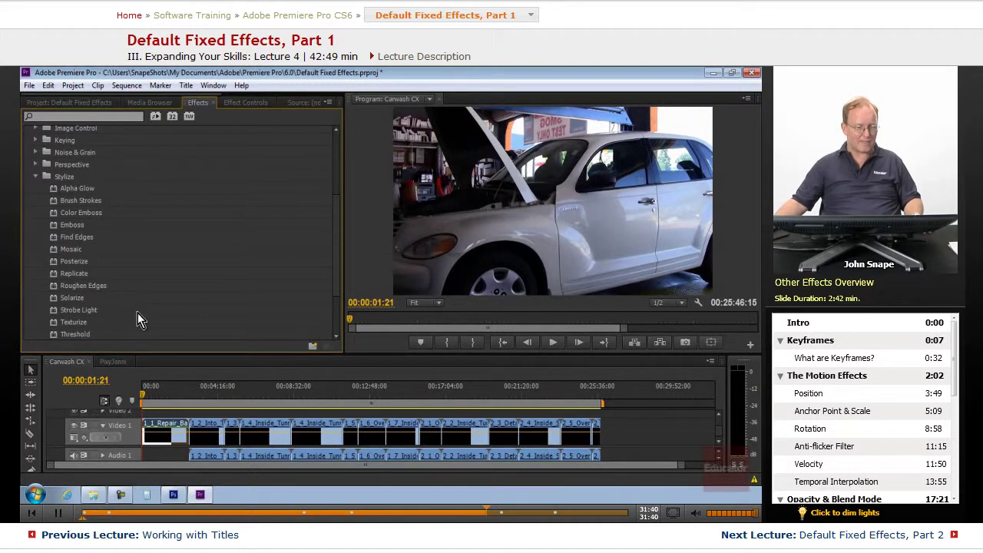
pyautogui.scroll(-1, 137, 312)
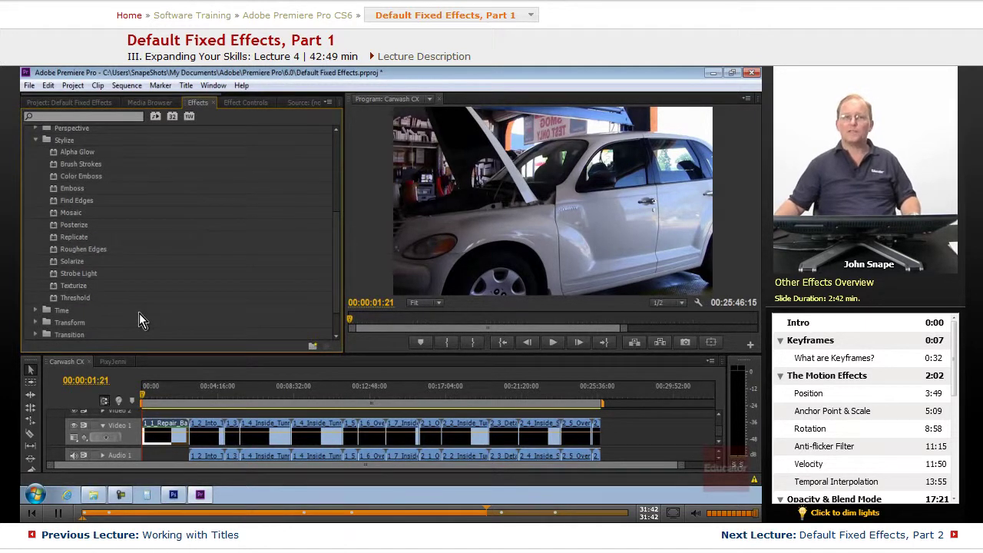
pyautogui.scroll(1, 36, 224)
pyautogui.click(36, 178)
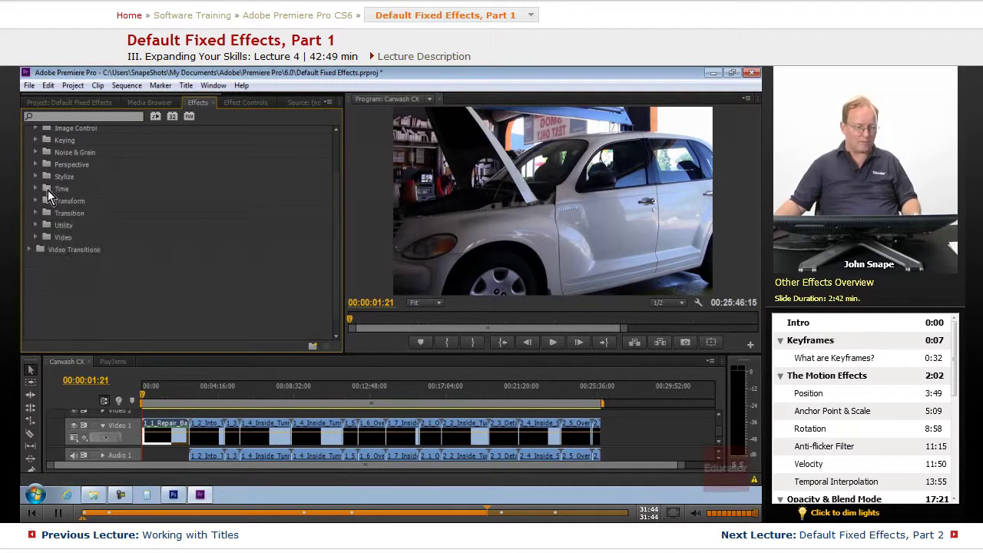
# - Search the effects library for "garb" to view the garbage matte effects, and clear the search
pyautogui.scroll(3, 62, 222)
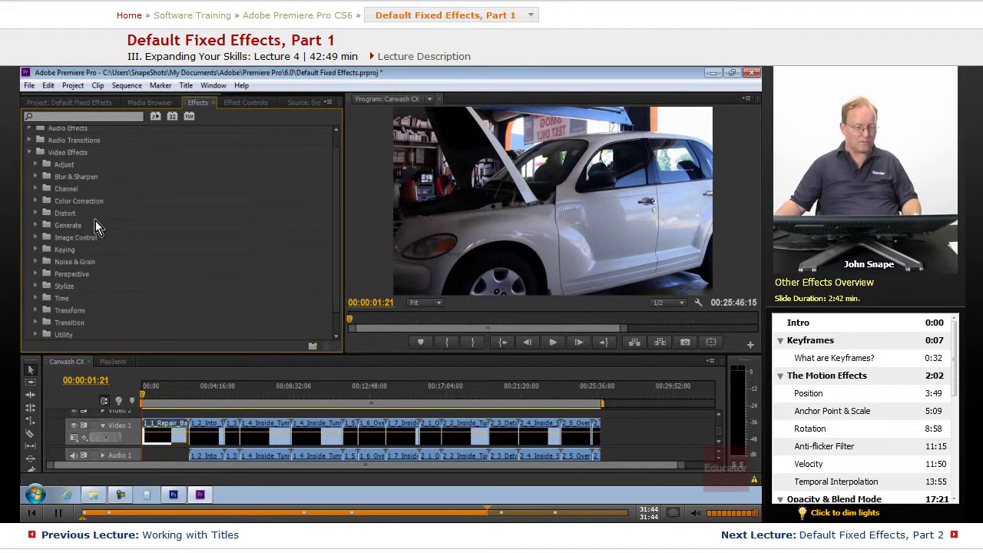
pyautogui.click(36, 225)
pyautogui.click(36, 225)
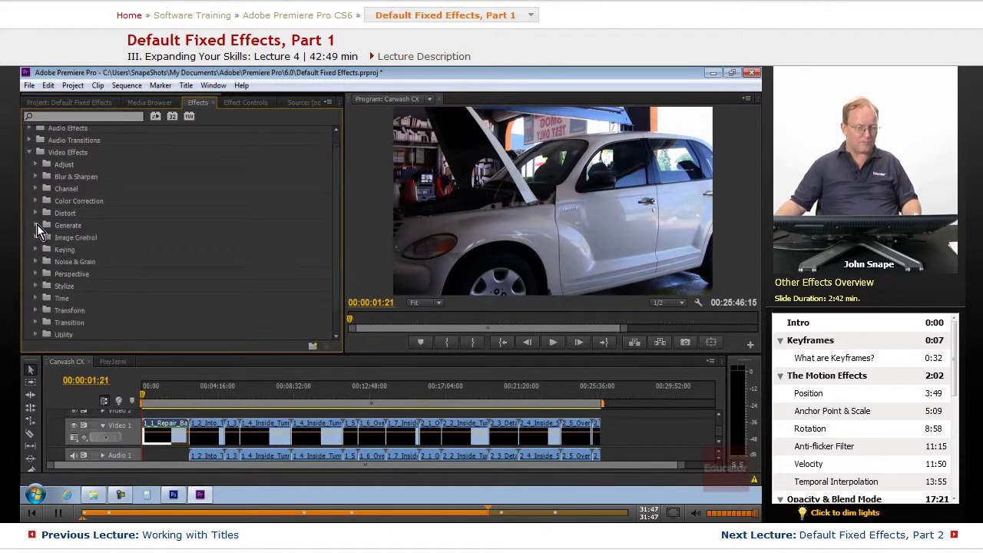
pyautogui.click(86, 115)
pyautogui.write('garb')
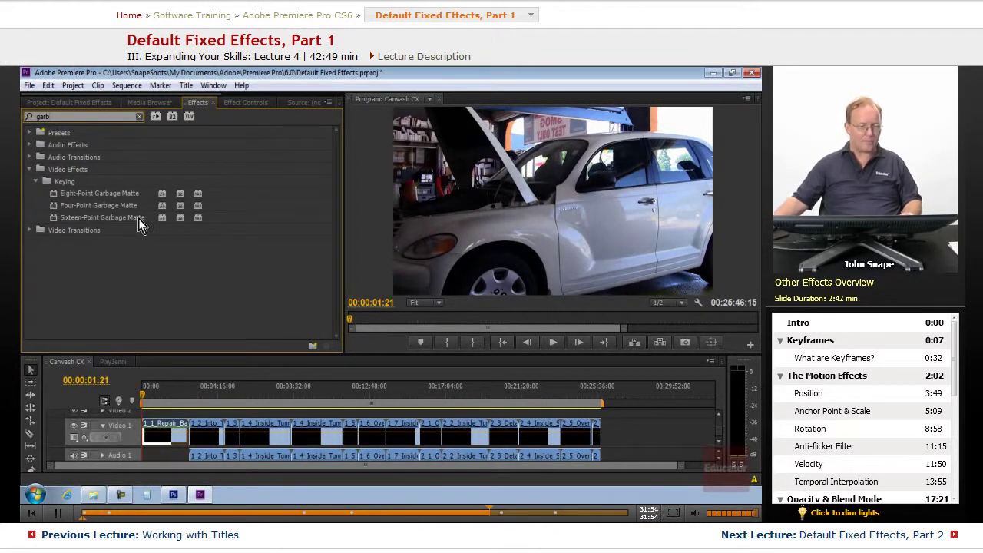
pyautogui.click(140, 116)
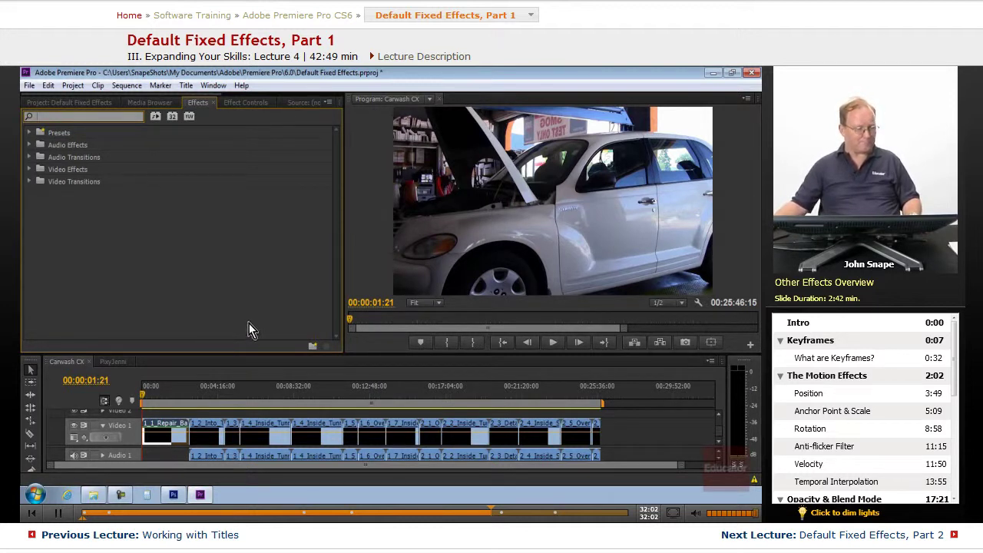
# - Review the full list of Keying effects within Video Effects, and collapse the Video Effects folder
pyautogui.click(31, 170)
pyautogui.scroll(-1, 173, 287)
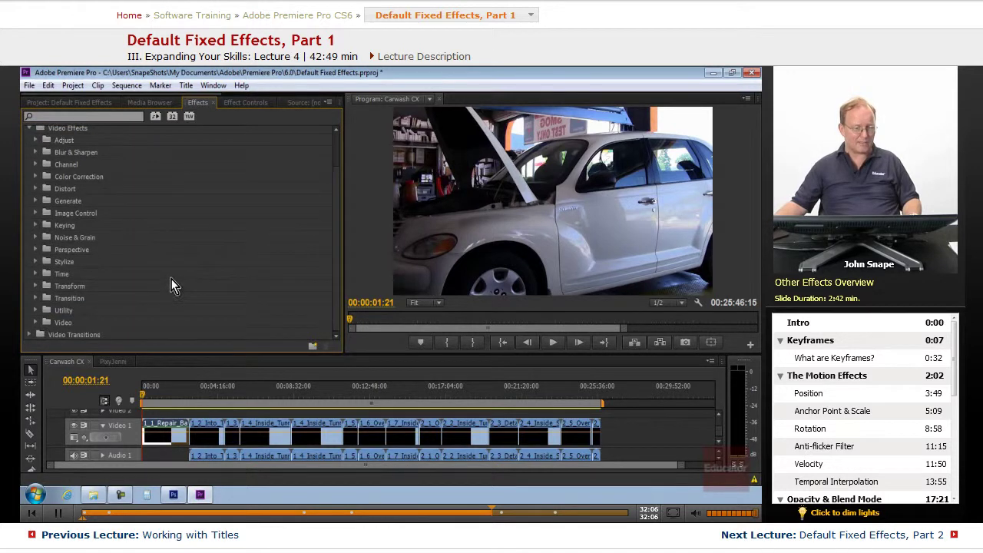
pyautogui.scroll(1, 173, 288)
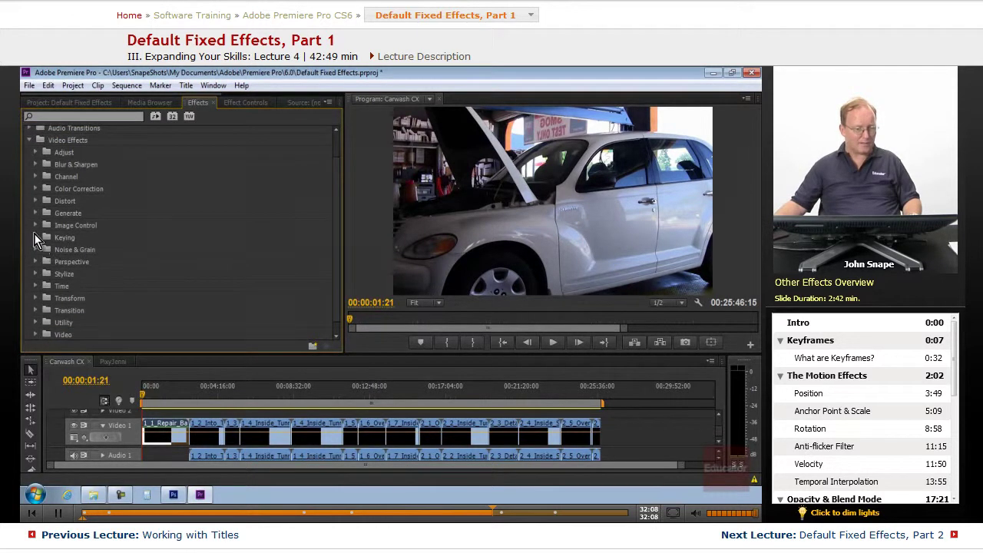
pyautogui.click(34, 236)
pyautogui.scroll(-3, 139, 266)
pyautogui.scroll(-3, 81, 256)
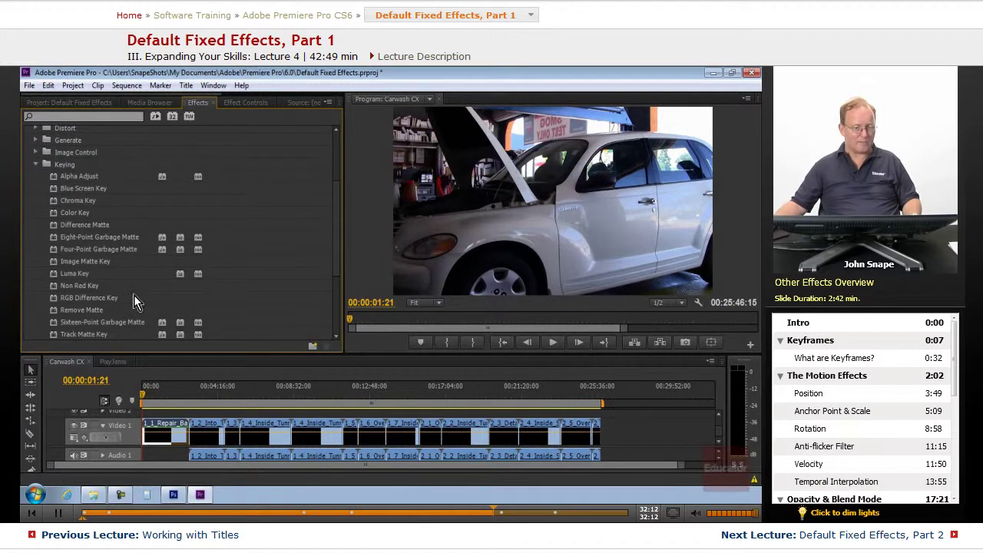
pyautogui.scroll(-3, 155, 272)
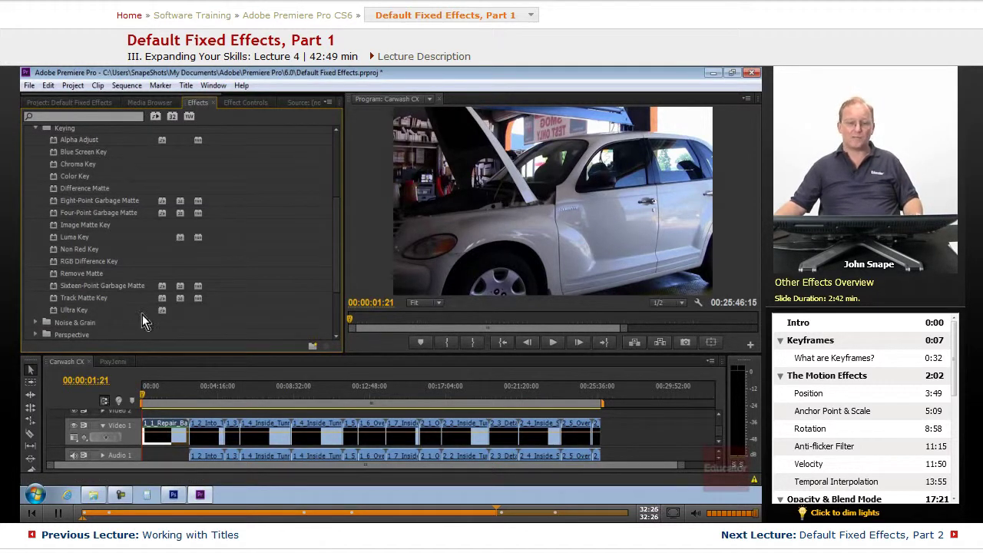
pyautogui.click(35, 128)
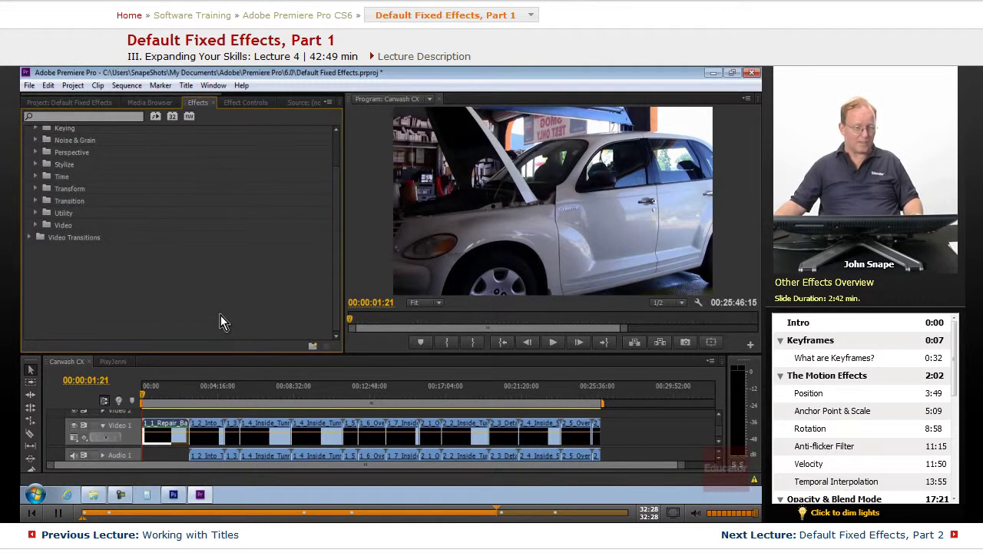
pyautogui.scroll(5, 220, 323)
pyautogui.click(29, 170)
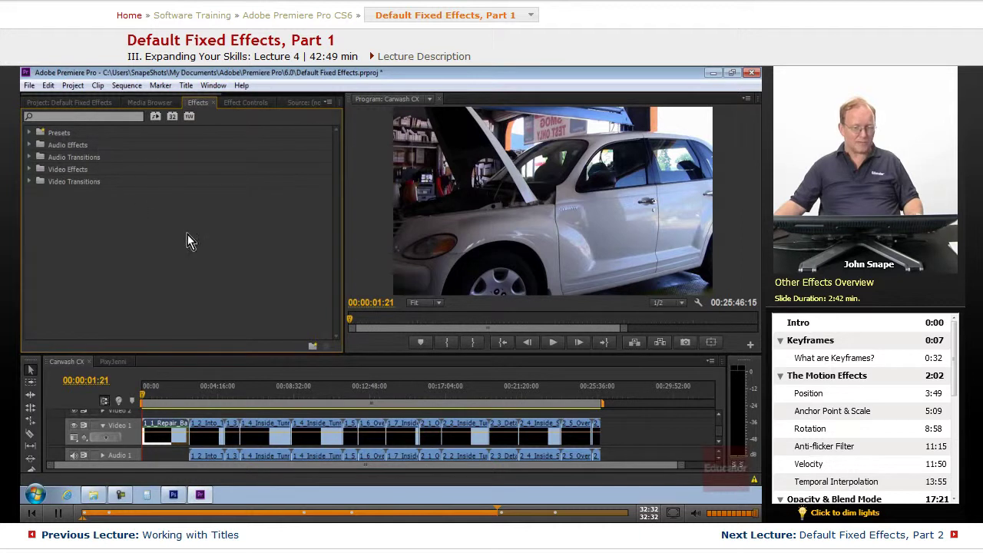
# - Reset Motion and clear all effect keyframes on the 1_1_Repair_Bay.mp4 clip, and return the playhead to the sequence start
pyautogui.click(240, 103)
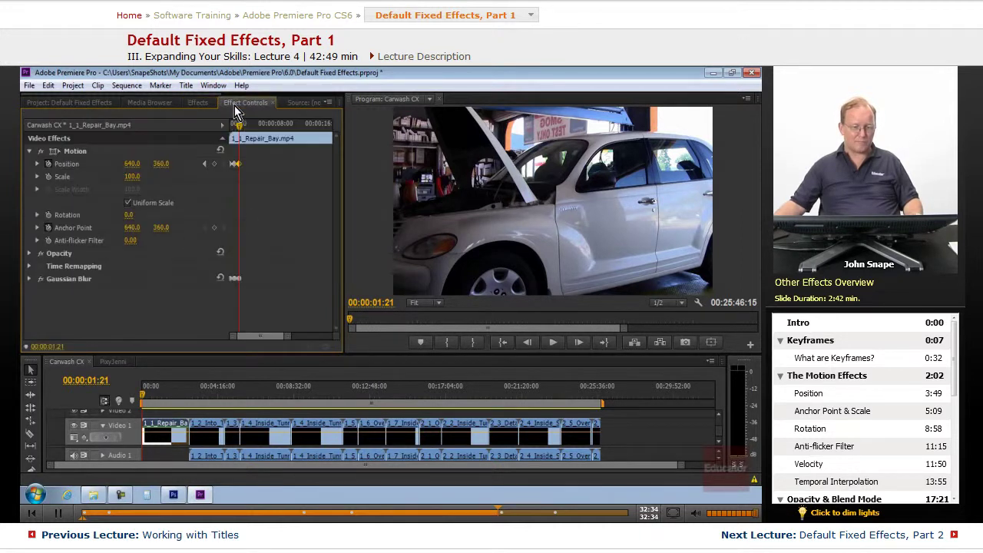
pyautogui.click(219, 151)
pyautogui.rightClick(241, 228)
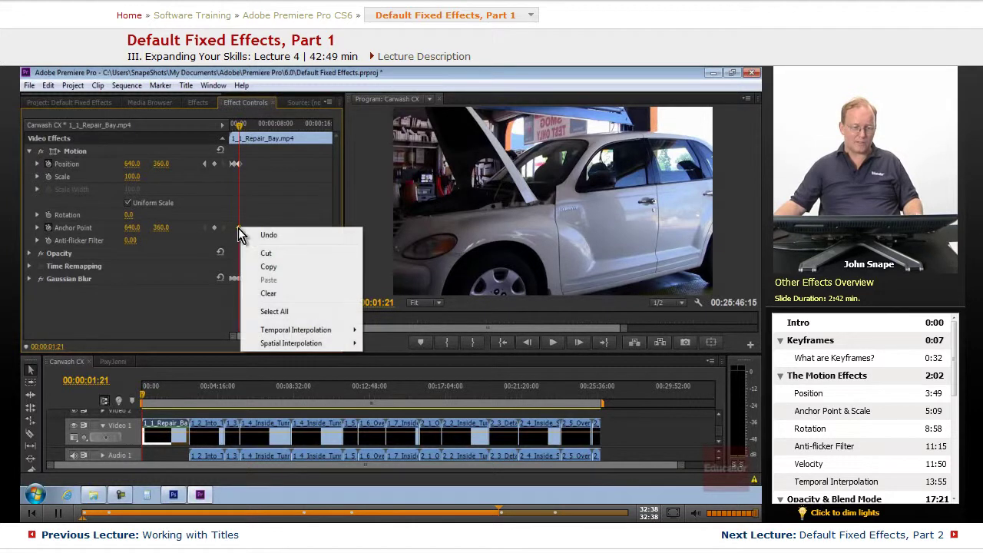
pyautogui.rightClick(252, 201)
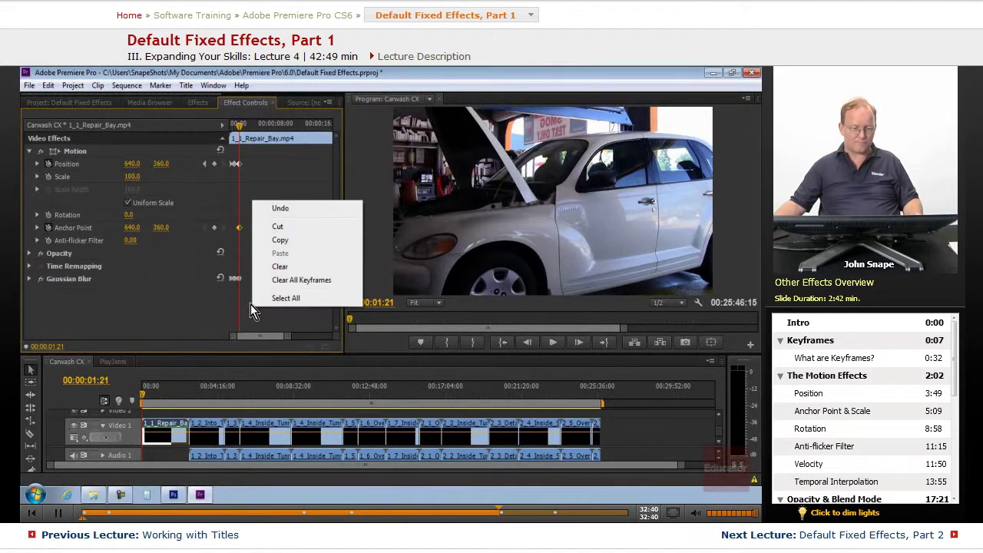
pyautogui.click(299, 298)
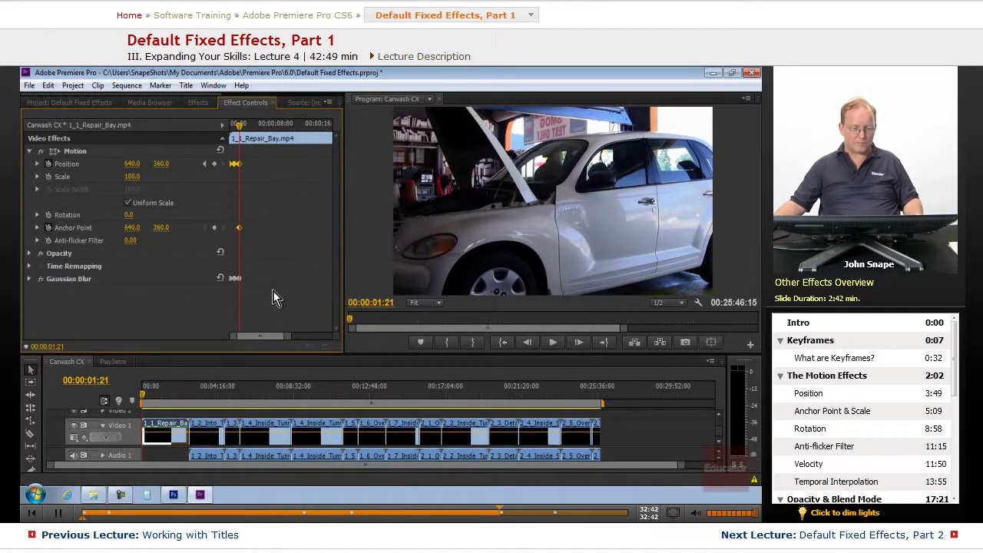
pyautogui.rightClick(236, 281)
pyautogui.click(281, 358)
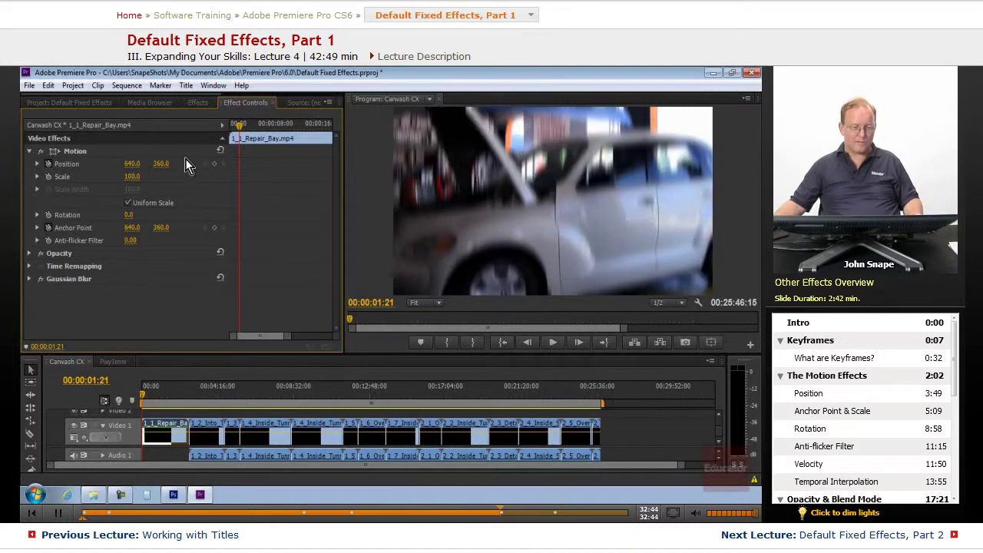
pyautogui.moveTo(238, 134); pyautogui.dragTo(223, 207)
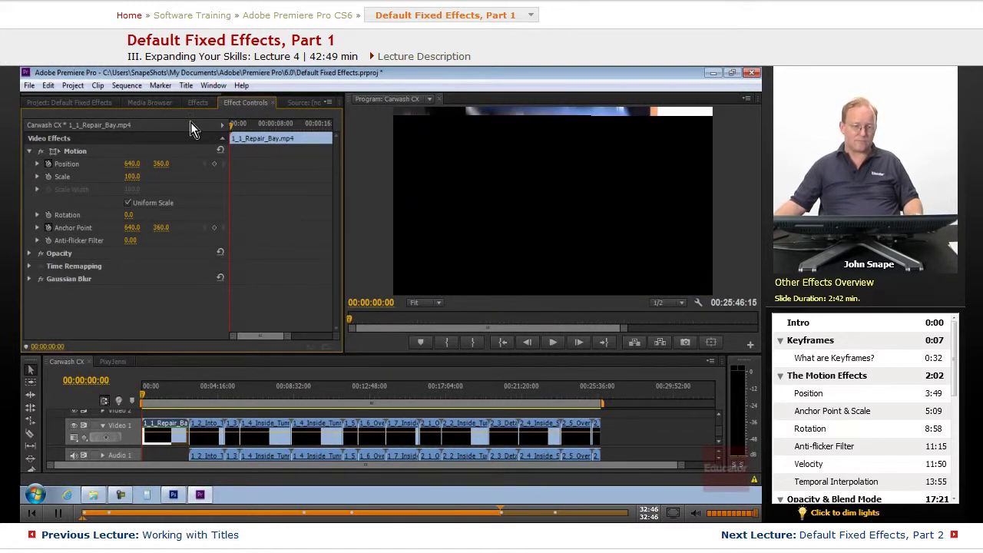
pyautogui.click(196, 102)
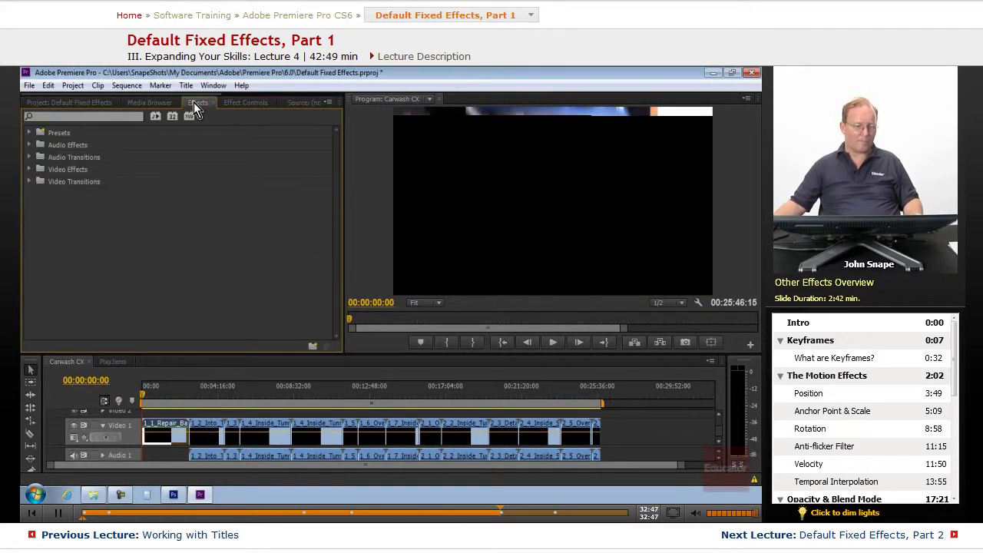
pyautogui.click(242, 103)
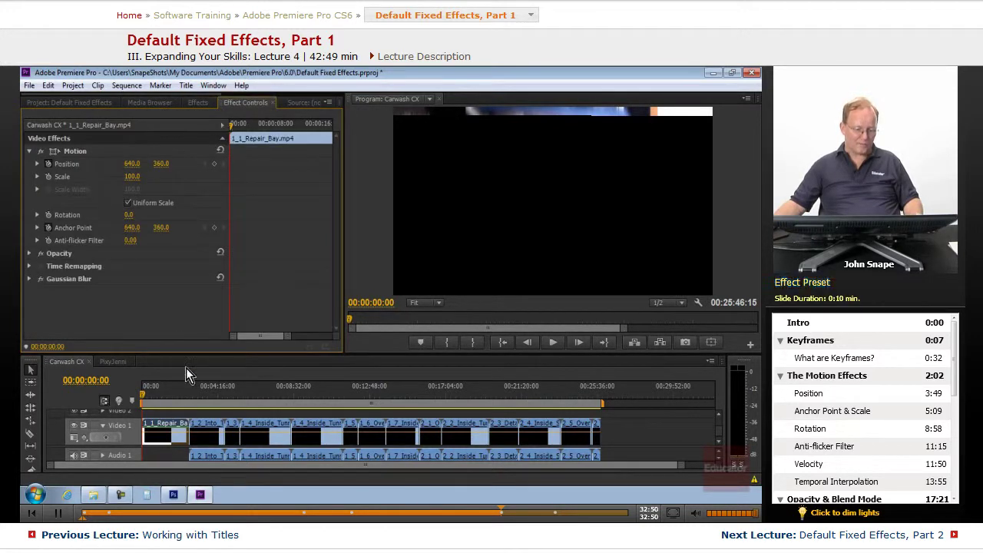
# - Switch to Photoshop and show the "Keyframing effects" and "Effect presets" text layers on the Video 13.psd outline, hiding the layer list again
pyautogui.click(173, 495)
pyautogui.press('F7')
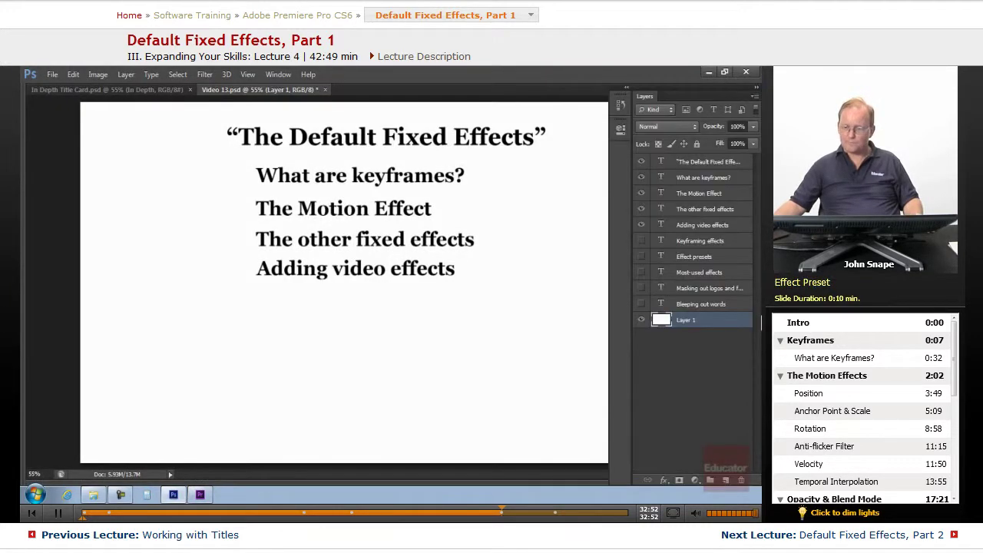
pyautogui.click(640, 241)
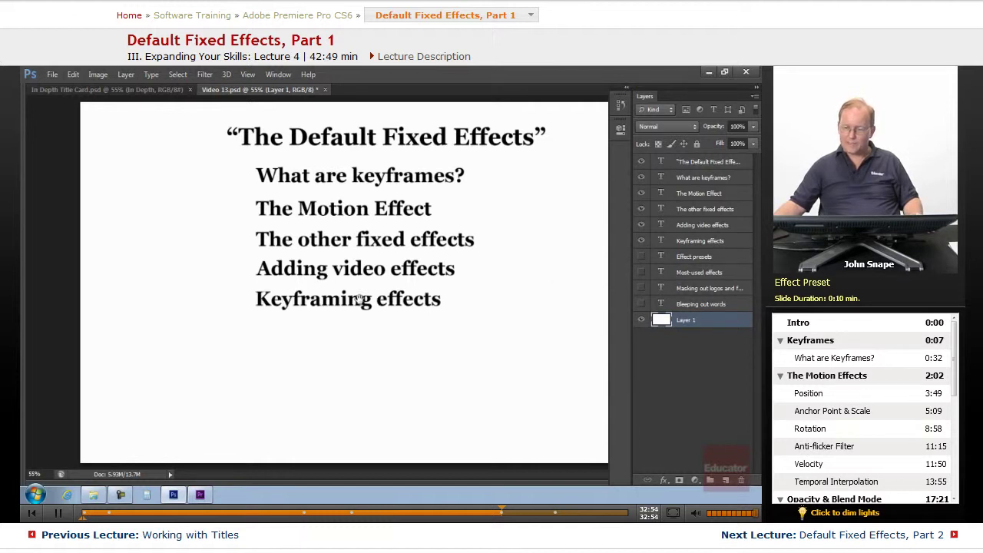
pyautogui.click(641, 256)
pyautogui.press('F7')
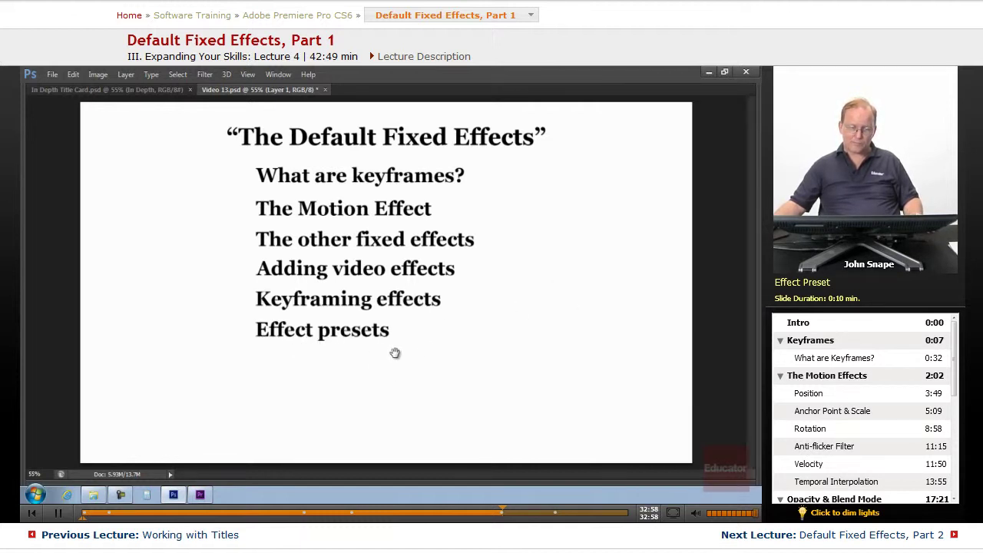
# - Switch back to Premiere Pro and expand the Presets folder in the effects library
pyautogui.click(209, 497)
pyautogui.click(198, 103)
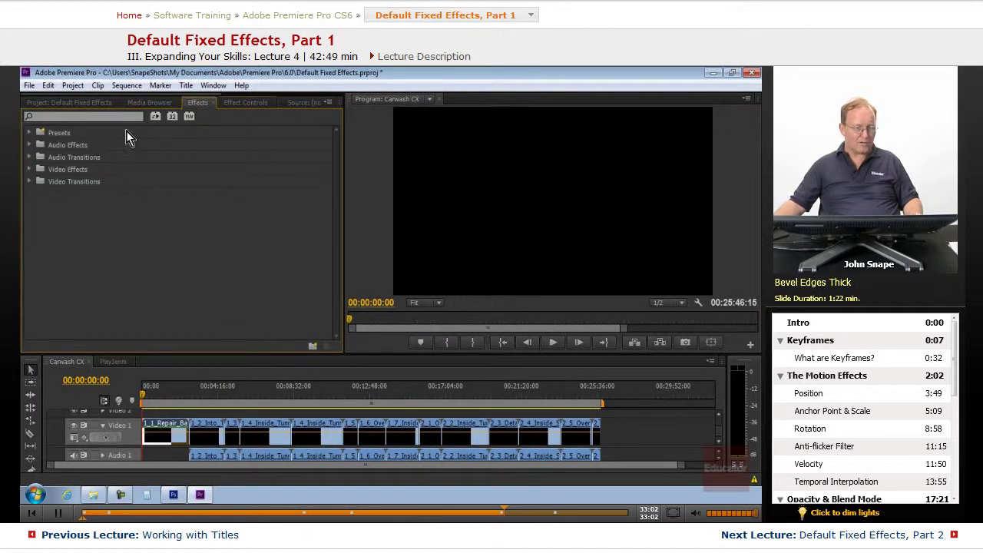
pyautogui.click(31, 132)
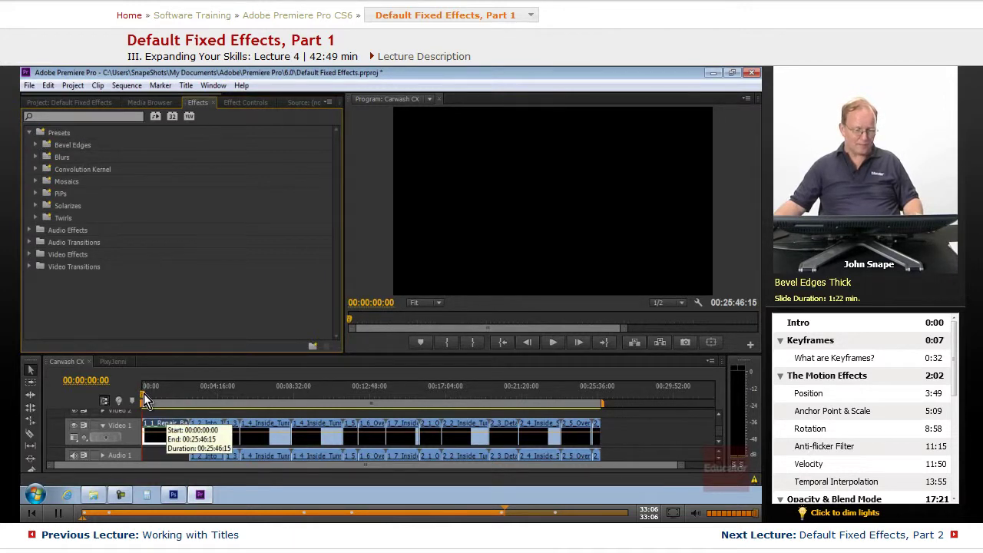
# - Move the playhead to 00:09:18:14 and select the 1_4 Inside Tunnel clip beneath it on Video 1
pyautogui.moveTo(143, 393); pyautogui.dragTo(310, 412)
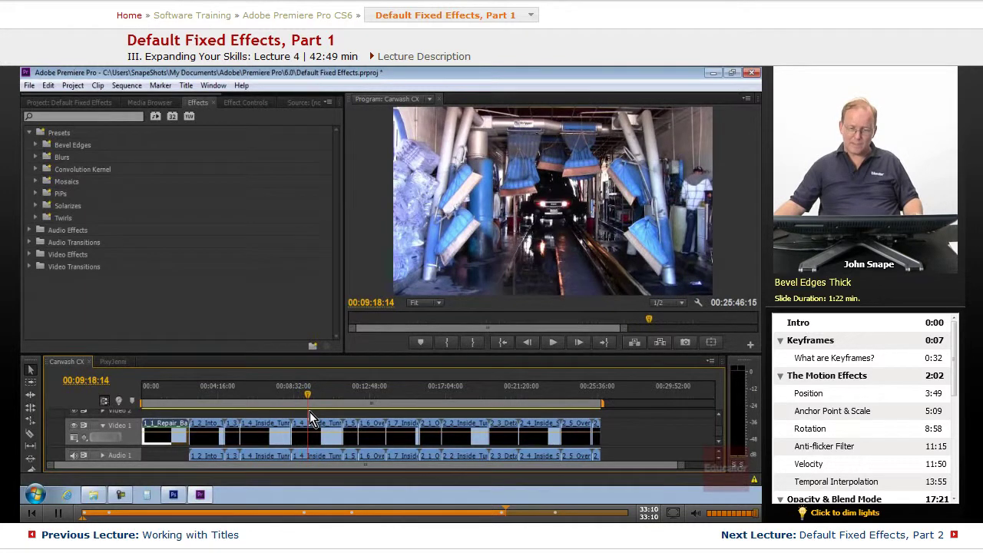
pyautogui.click(330, 436)
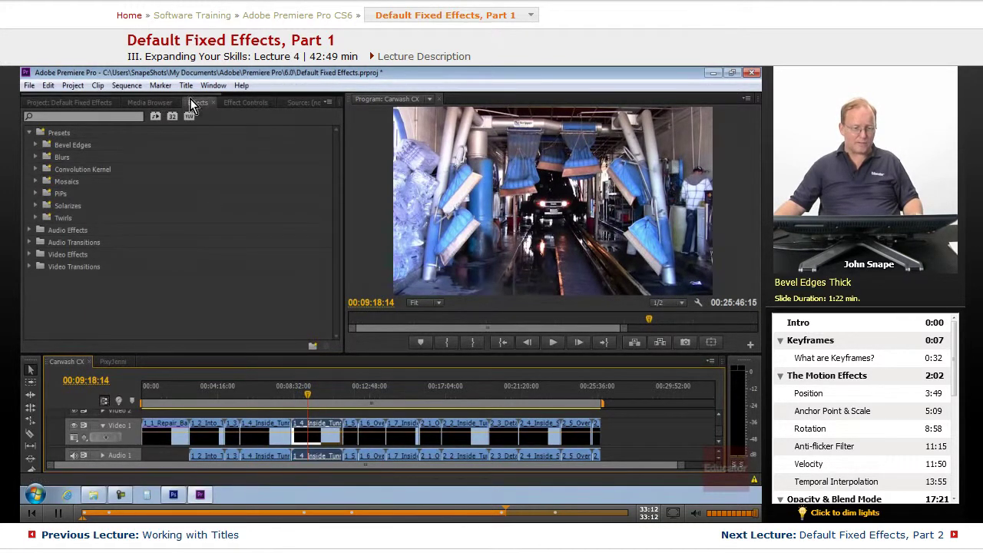
# - Set the Motion scale of the 1_4_Inside_Tunnel_Blurred.mp4 clip to 63
pyautogui.click(245, 102)
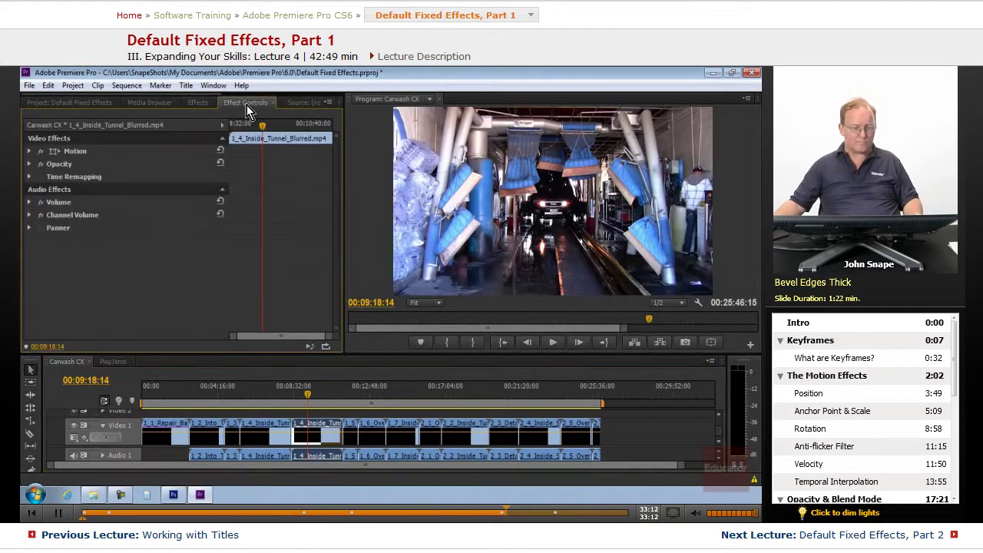
pyautogui.click(29, 151)
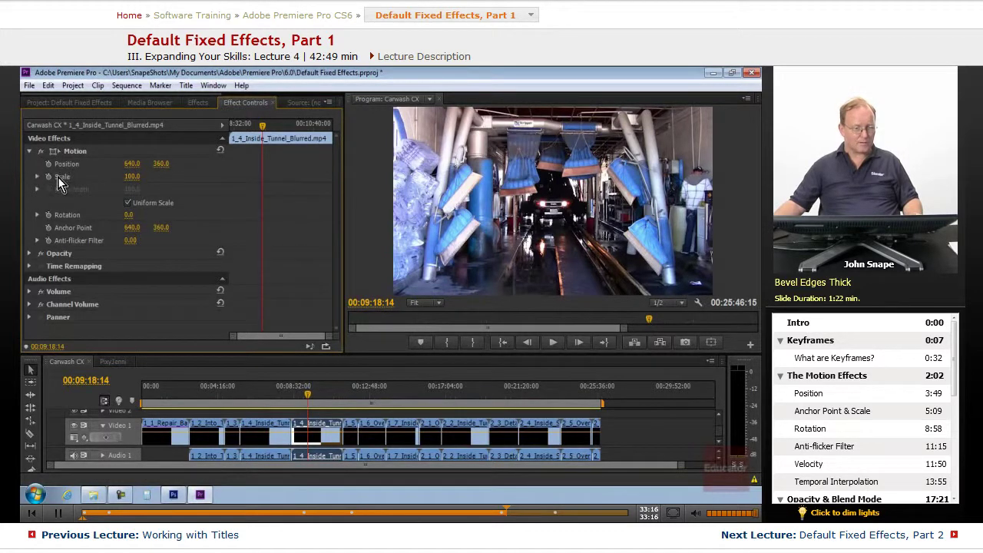
pyautogui.moveTo(134, 176); pyautogui.dragTo(117, 181)
# - Apply the Bevel Edges Thick preset to the 1_4_Inside_Tunnel_Blurred.mp4 clip
pyautogui.click(198, 103)
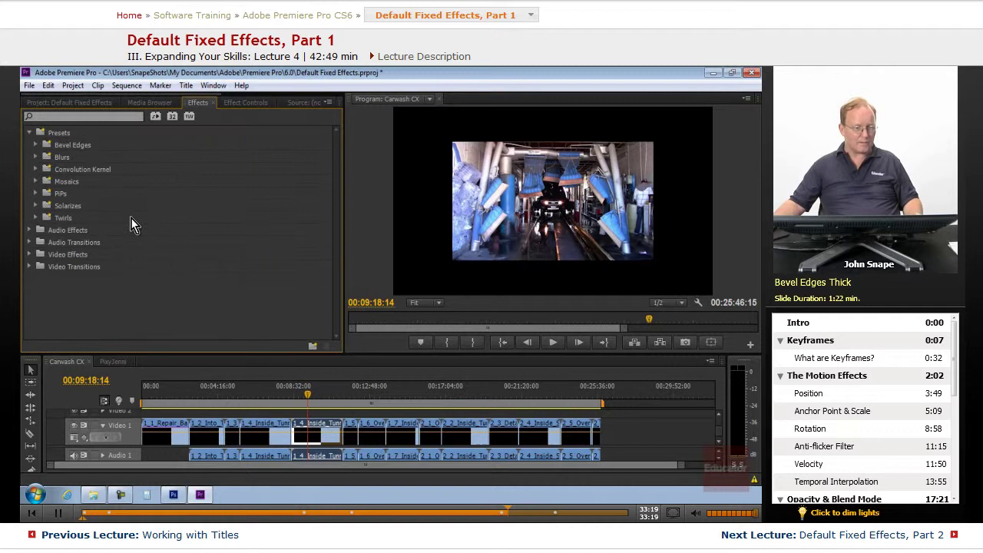
pyautogui.click(36, 146)
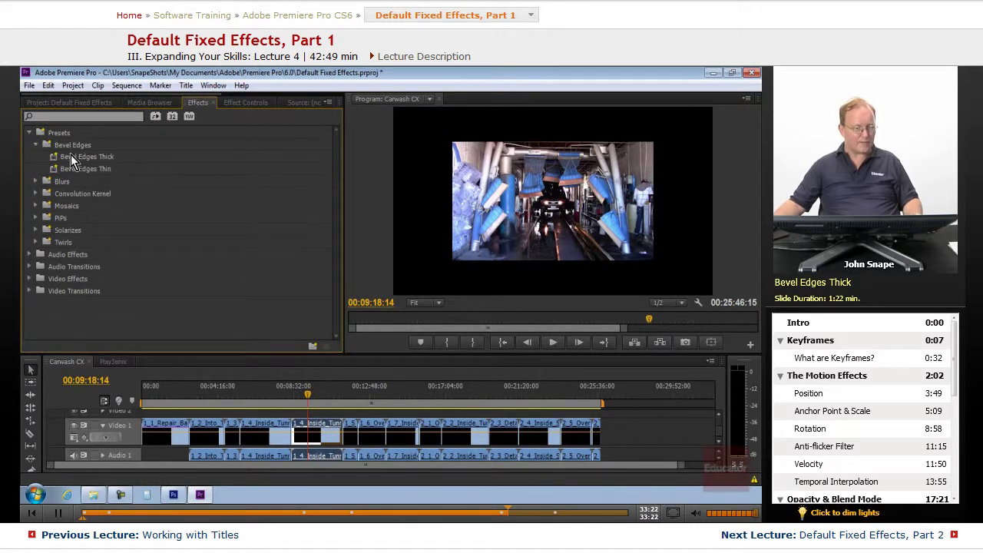
pyautogui.moveTo(55, 159); pyautogui.dragTo(321, 432)
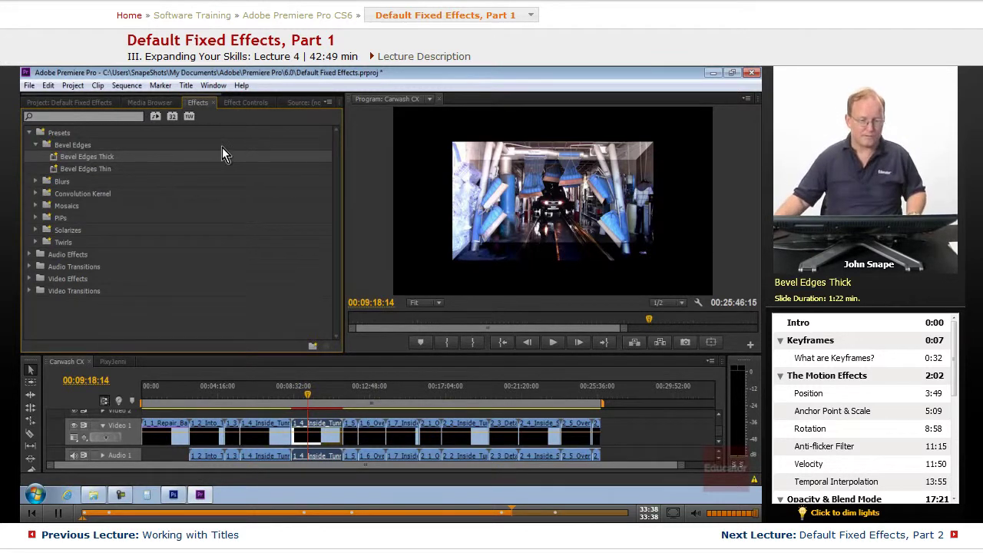
# - Set the Edge Thickness of the tunnel clip's Bevel Edges effect to 0.00
pyautogui.click(240, 105)
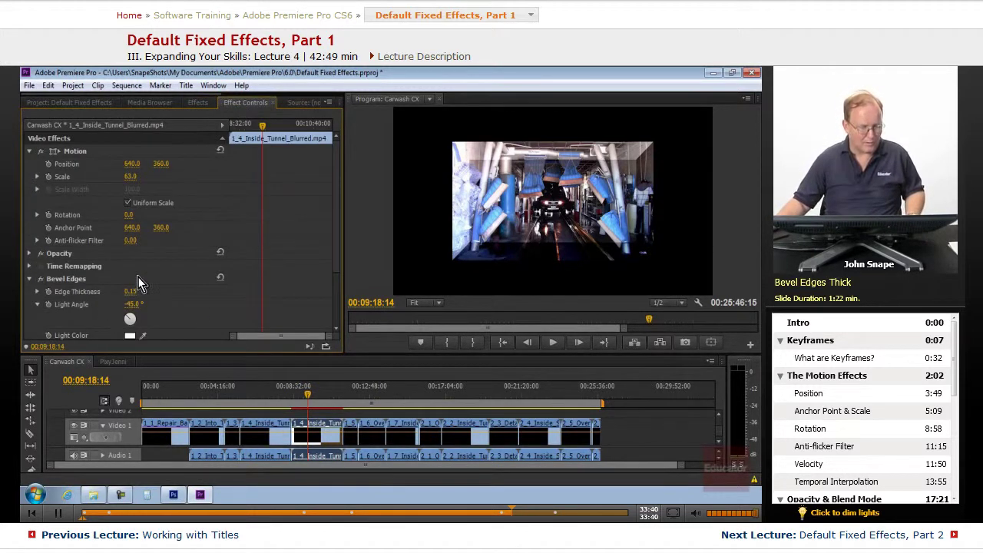
pyautogui.scroll(-2, 201, 321)
pyautogui.scroll(-2, 86, 253)
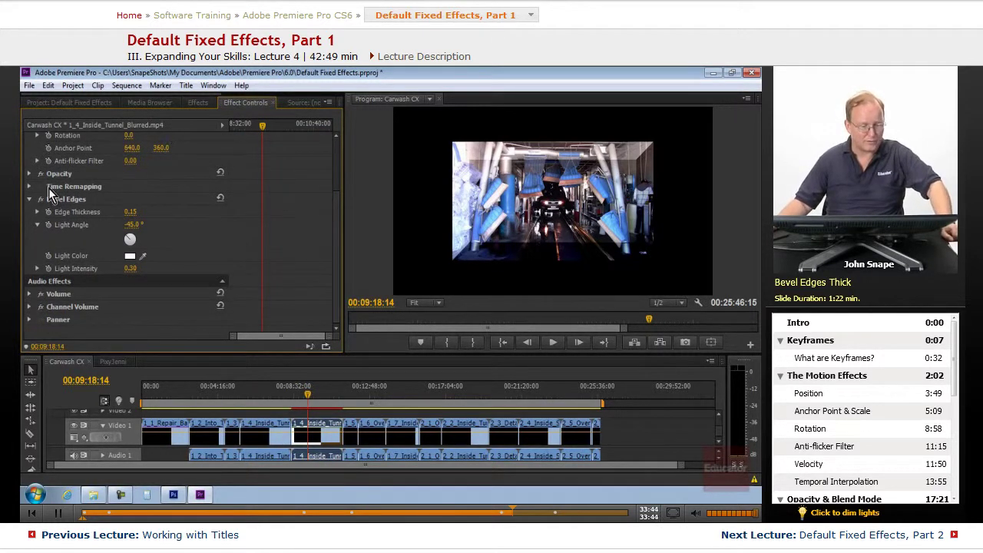
pyautogui.click(38, 211)
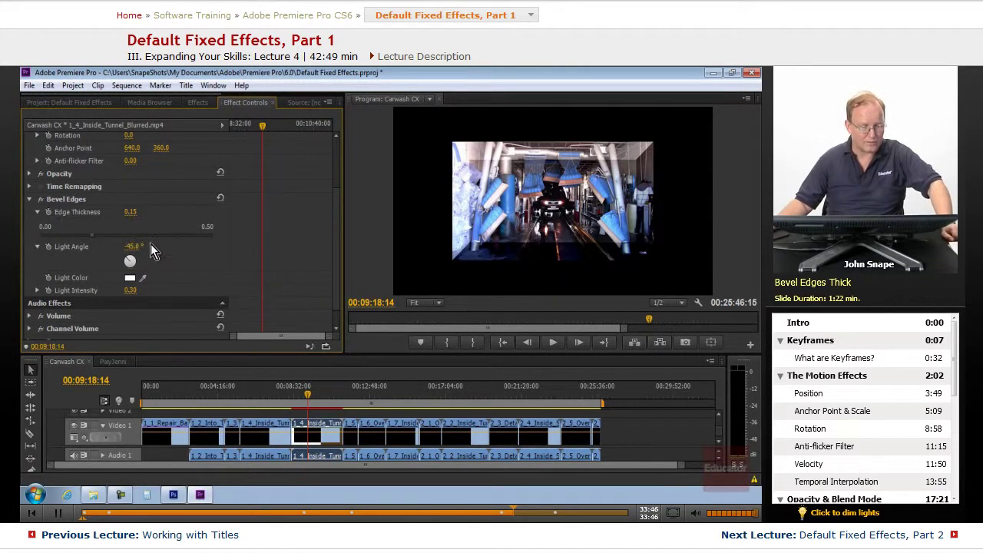
pyautogui.moveTo(90, 236); pyautogui.dragTo(48, 238)
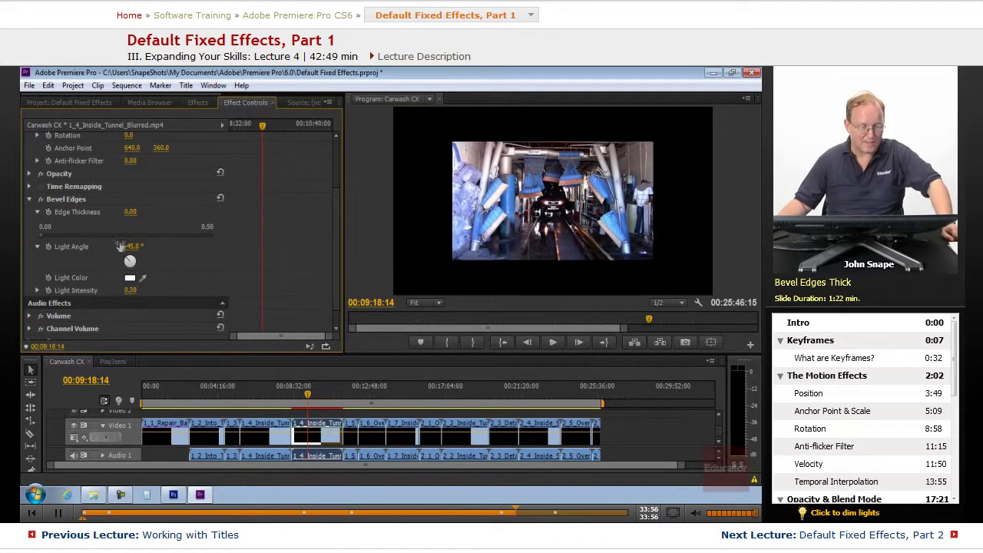
# - Look through the Blurs and Twirls presets and enlarge the timeline area so the Video 2 track has room
pyautogui.click(199, 103)
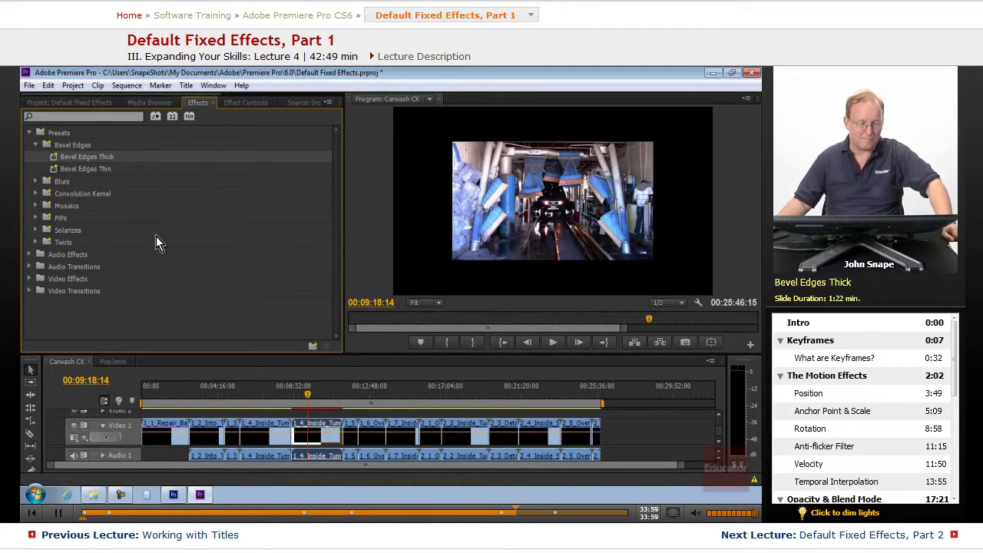
pyautogui.click(36, 181)
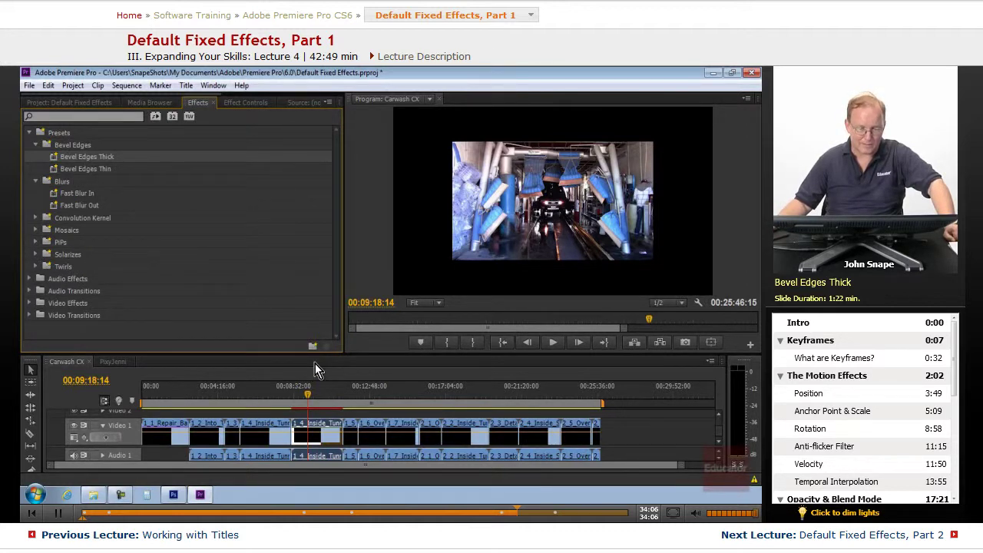
pyautogui.moveTo(316, 352); pyautogui.dragTo(307, 301)
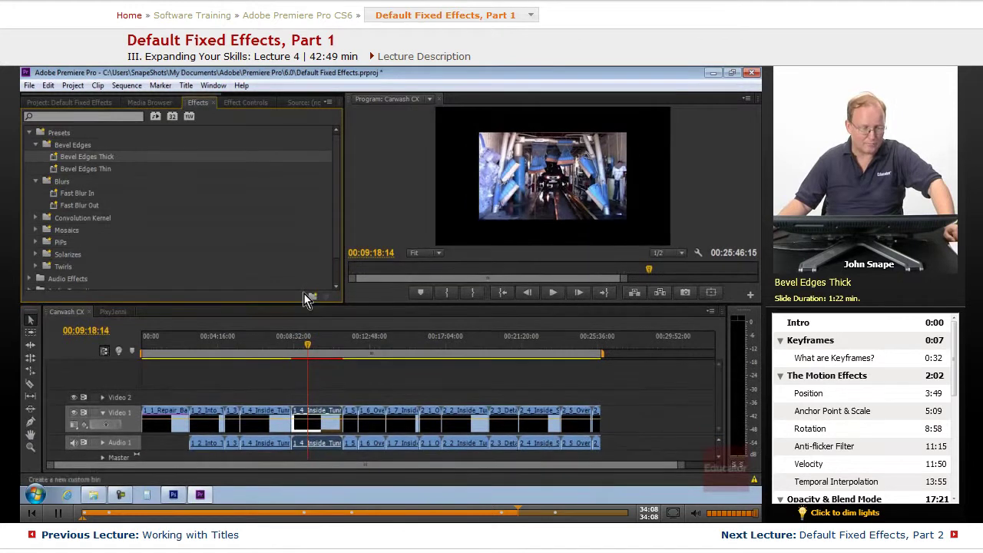
pyautogui.click(36, 267)
pyautogui.scroll(-2, 158, 267)
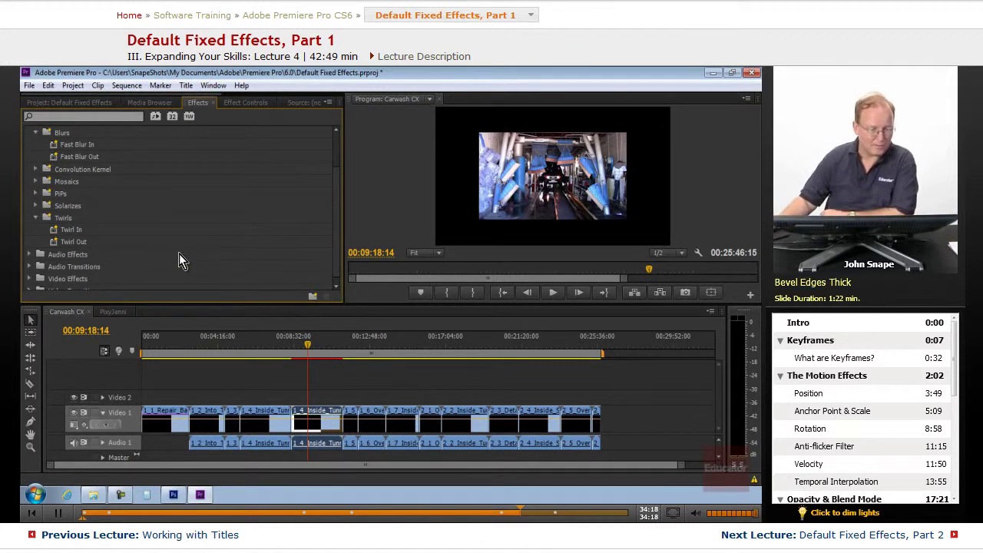
pyautogui.click(35, 218)
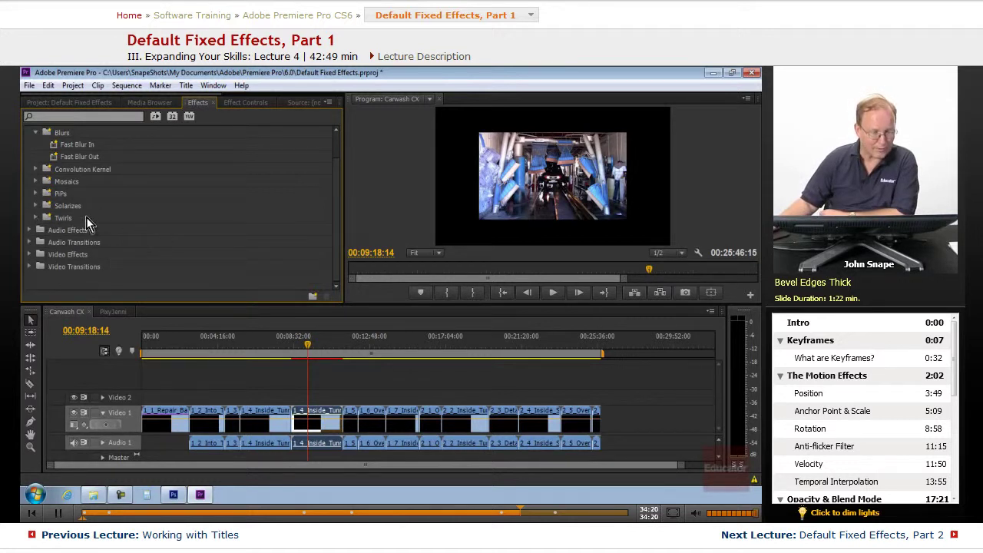
# - Expand the PiPs presets and their 25% PiPs folder to show the picture-in-picture groups
pyautogui.click(35, 193)
pyautogui.click(43, 211)
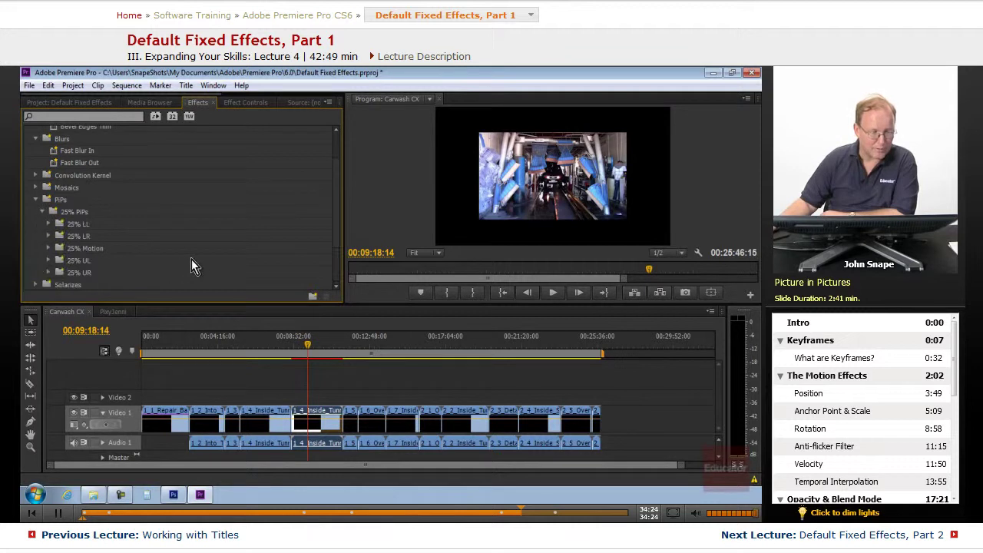
pyautogui.scroll(-1, 191, 259)
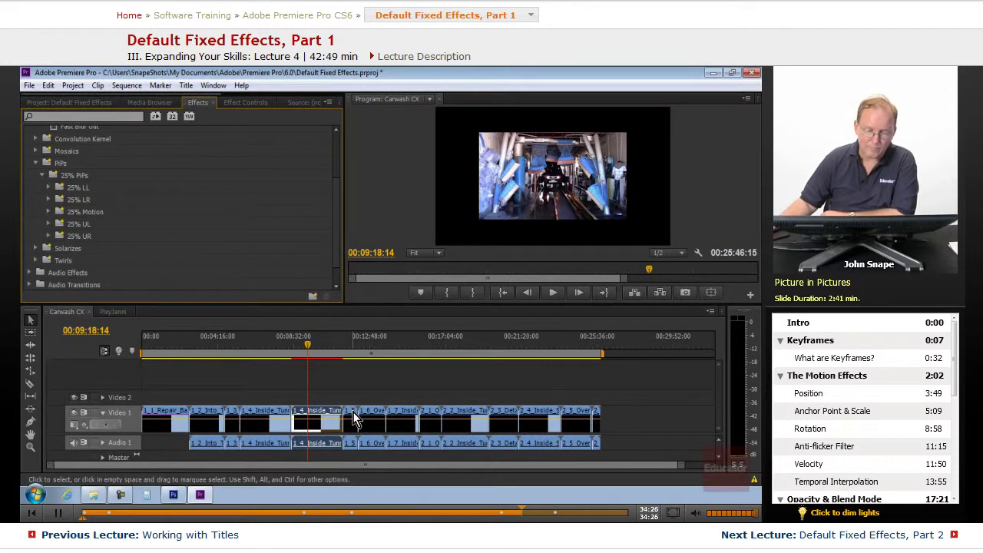
# - Move the 1_5_Dry_Station.mp4 clip onto Video 2 above the blurred tunnel clip so that it spans the playhead
pyautogui.moveTo(351, 405); pyautogui.dragTo(314, 405)
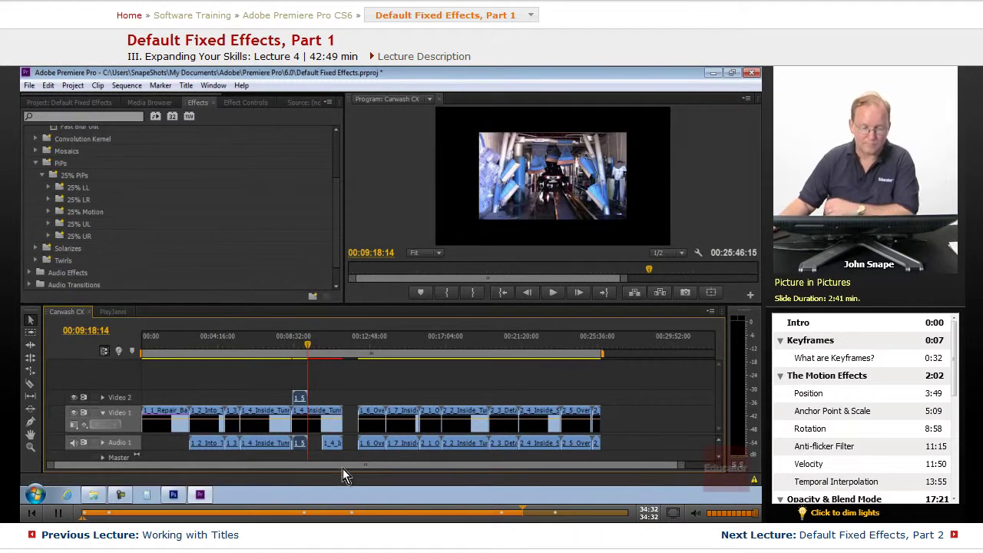
pyautogui.press('=')
pyautogui.press('=')
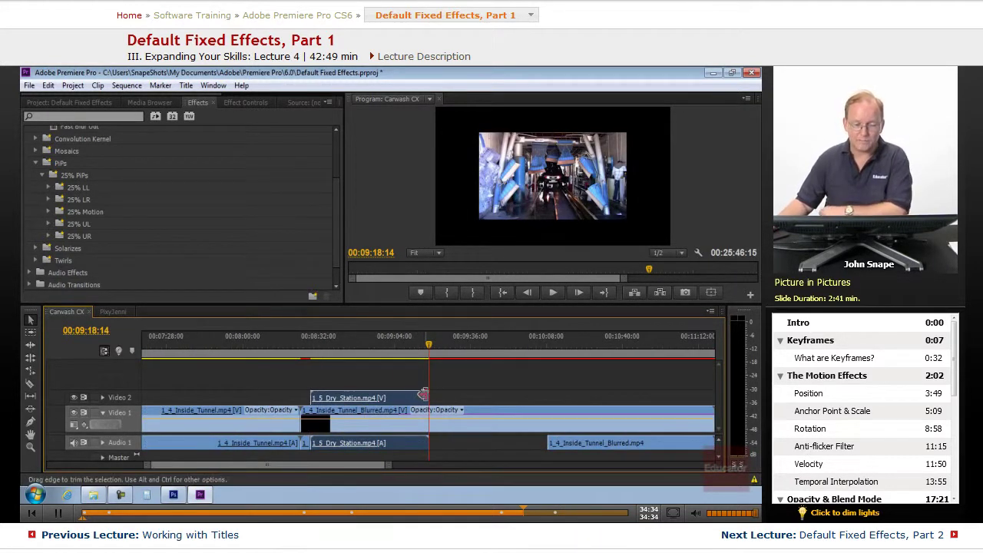
pyautogui.moveTo(393, 401); pyautogui.dragTo(456, 401)
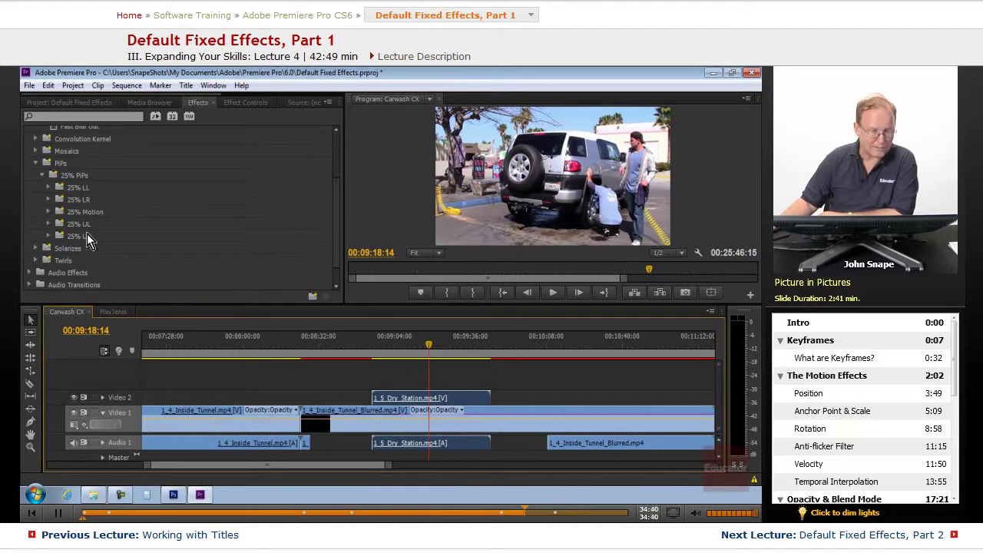
# - Apply the PiP 25% UR Scale Down from Full preset to the 1_5_Dry_Station.mp4 clip on Video 2
pyautogui.click(47, 235)
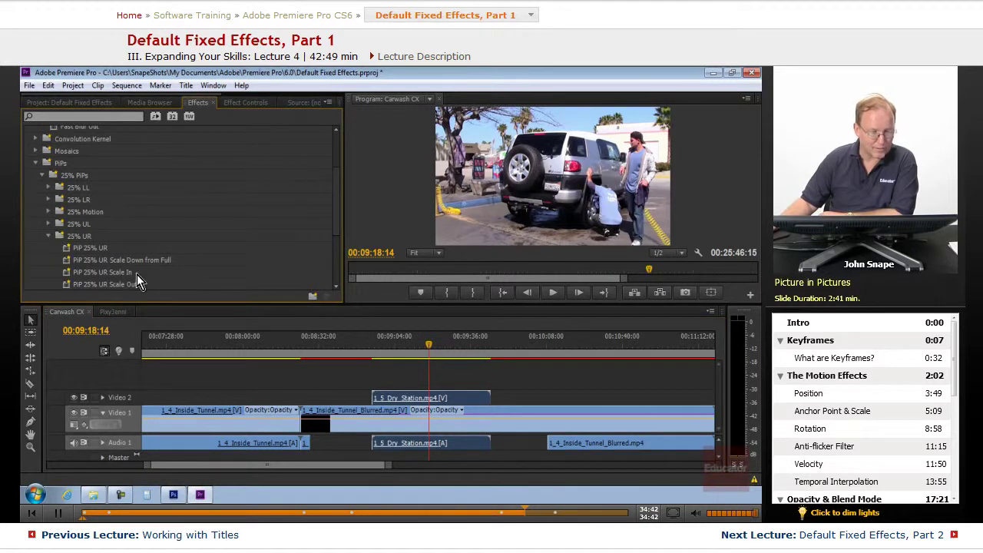
pyautogui.scroll(-2, 178, 262)
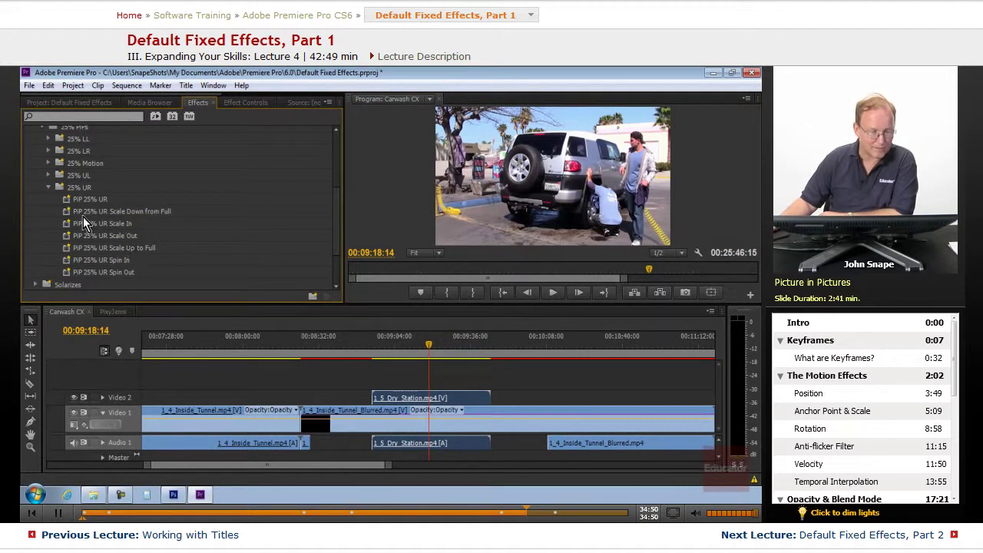
pyautogui.moveTo(73, 215); pyautogui.dragTo(429, 401)
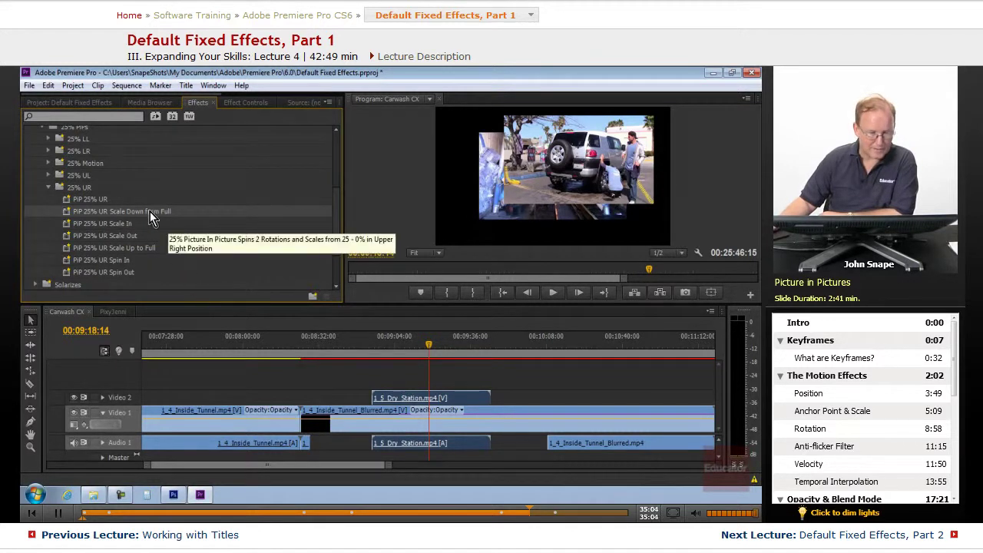
# - Set the Dry Station clip's Motion scale to 41.8 and position to 924.6, 229.6 at the playhead
pyautogui.click(245, 102)
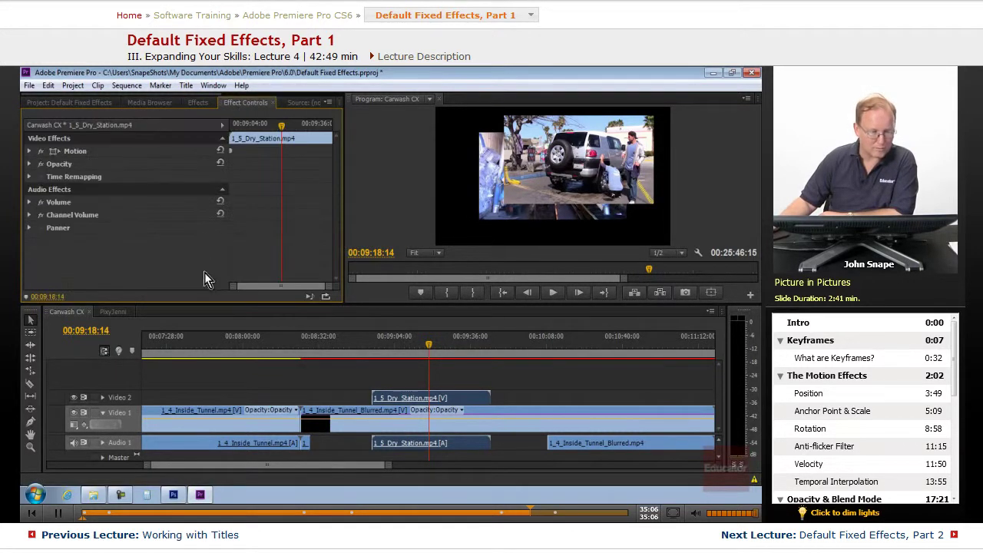
pyautogui.click(197, 102)
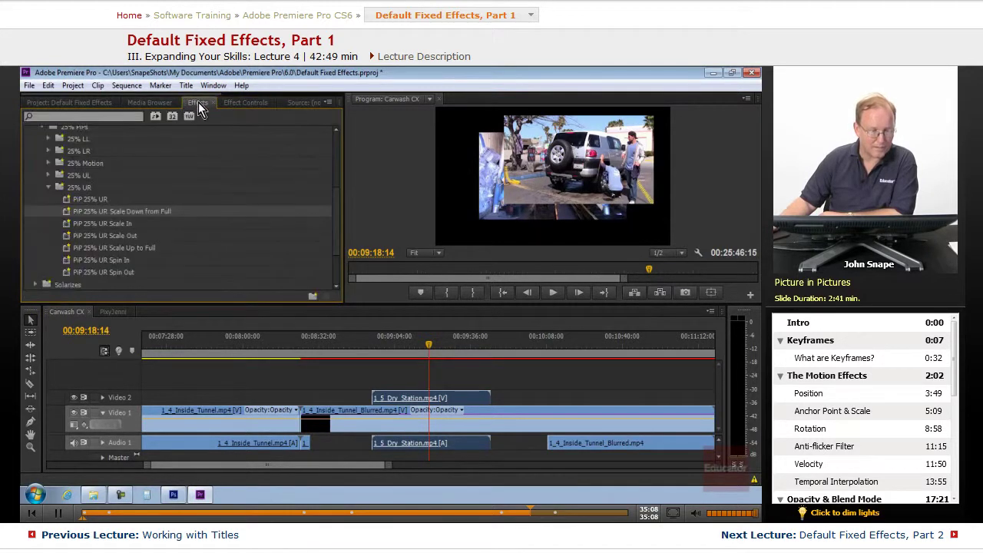
pyautogui.click(228, 103)
pyautogui.click(31, 150)
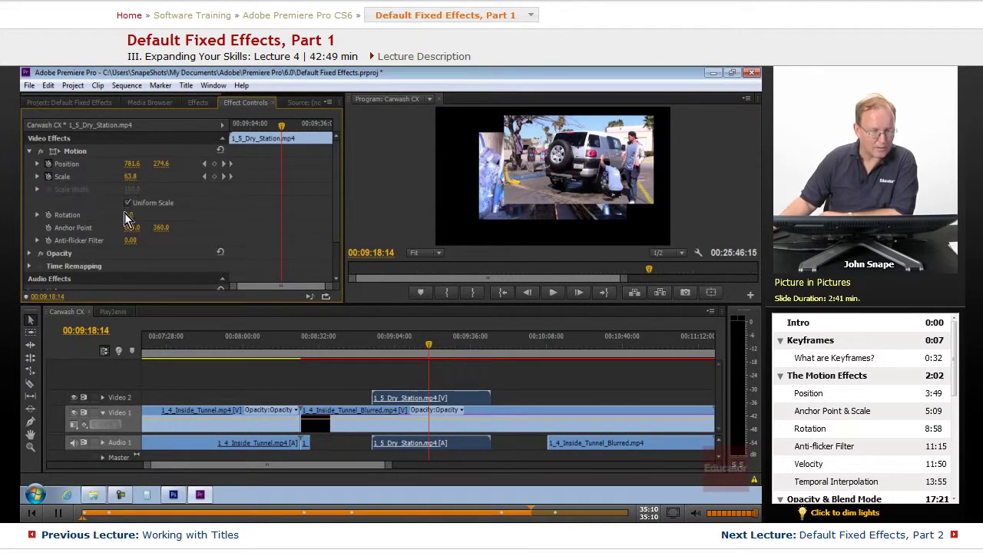
pyautogui.moveTo(132, 177); pyautogui.dragTo(157, 167)
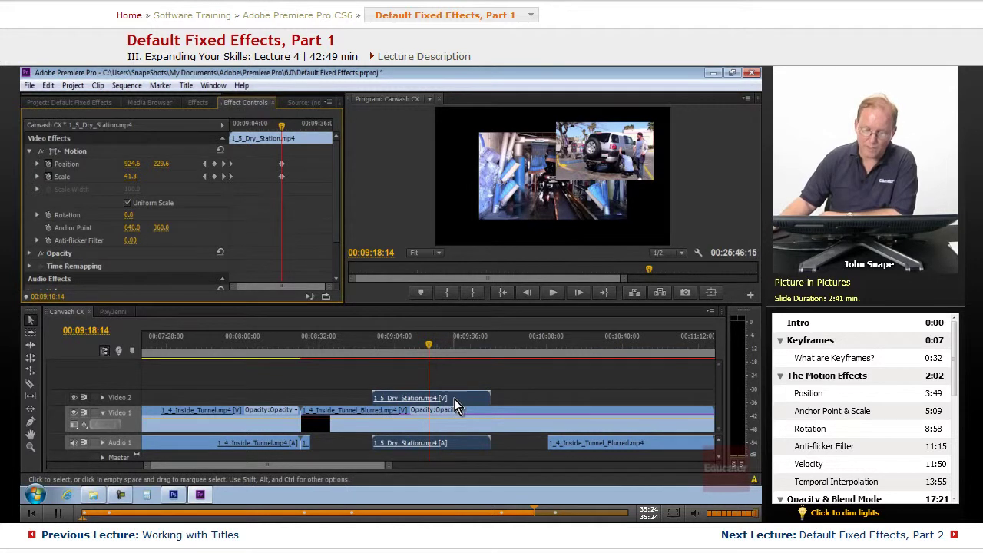
pyautogui.click(197, 102)
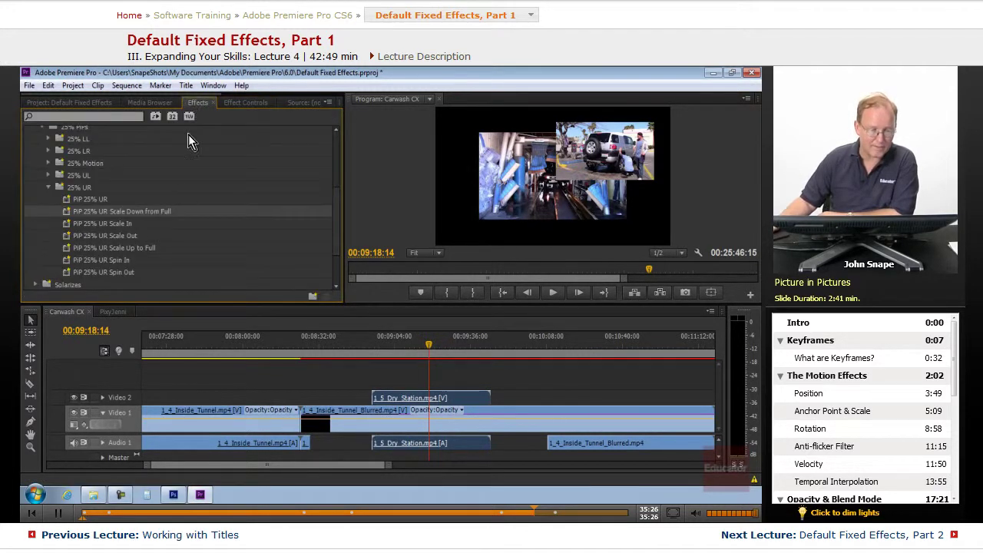
pyautogui.moveTo(95, 212); pyautogui.dragTo(452, 403)
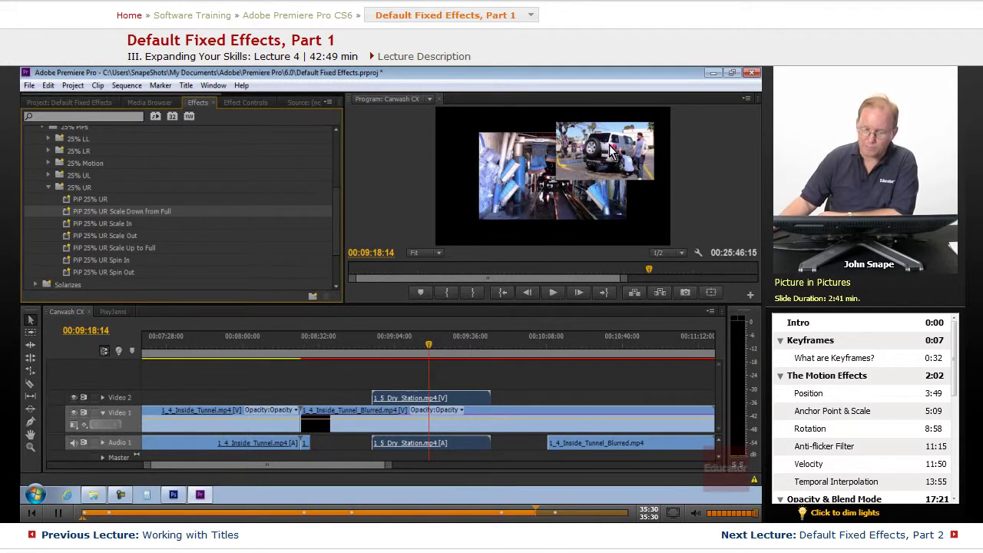
# - Set the Motion scale of the 1_4_Inside_Tunnel_Blurred.mp4 clip on Video 1 to 100
pyautogui.click(389, 416)
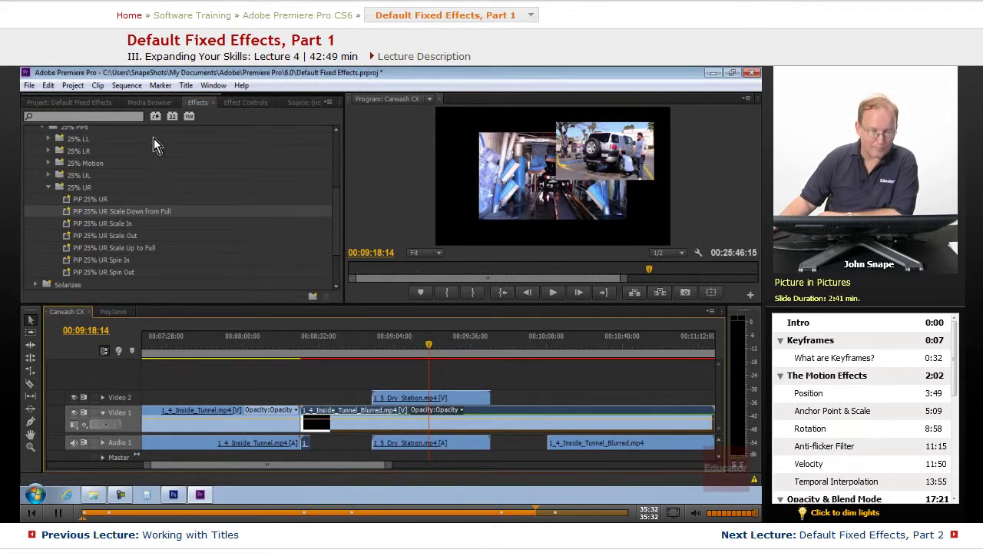
pyautogui.click(247, 102)
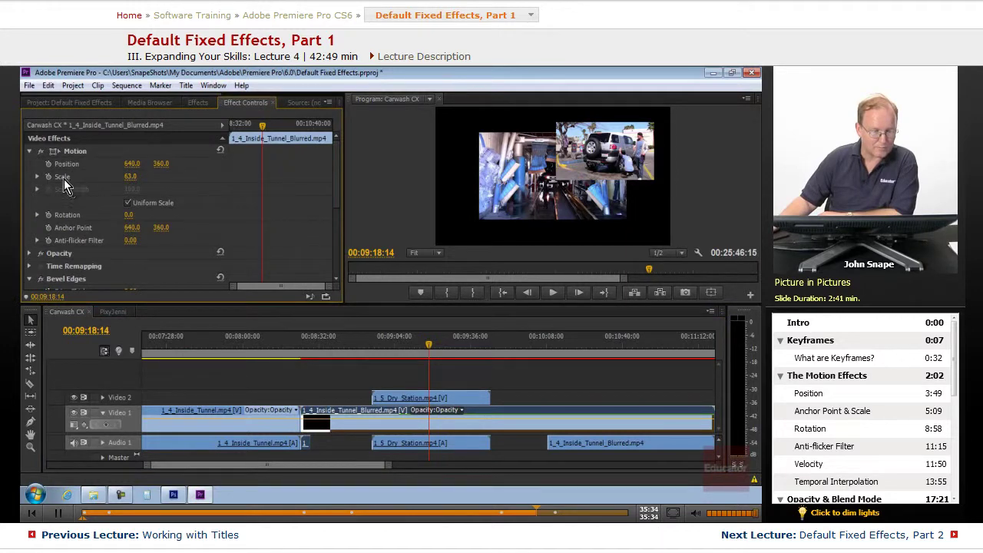
pyautogui.moveTo(128, 176); pyautogui.dragTo(144, 196)
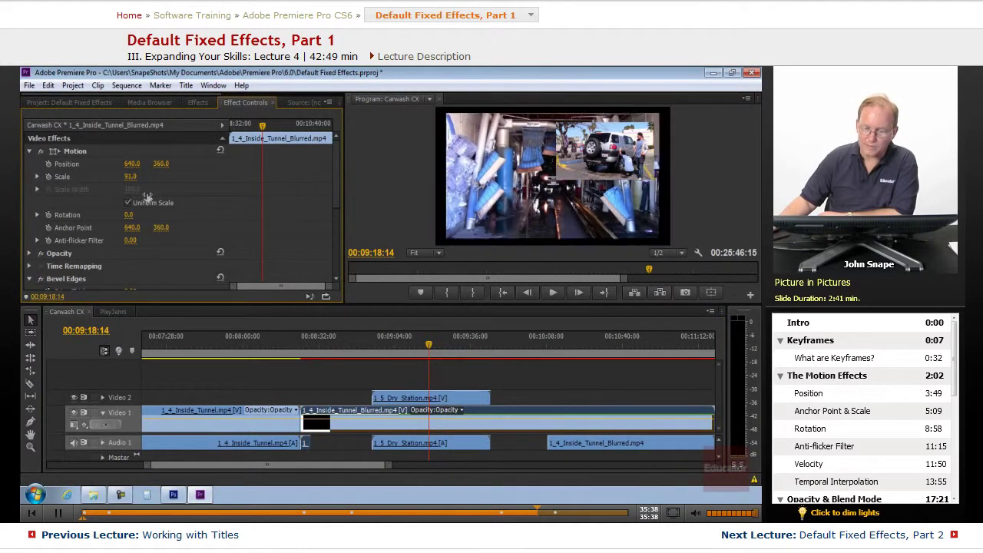
pyautogui.click(132, 177)
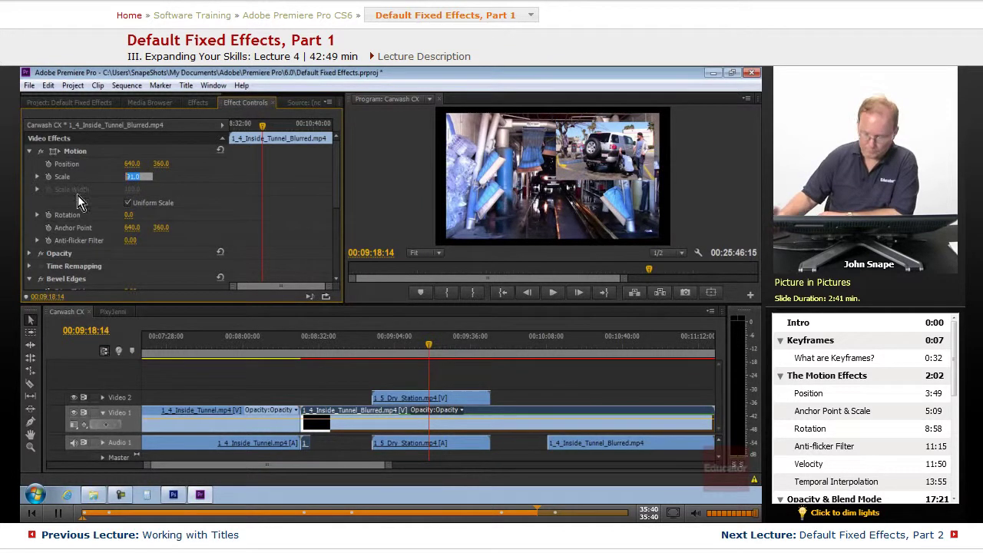
pyautogui.write('100')
pyautogui.press('Return')
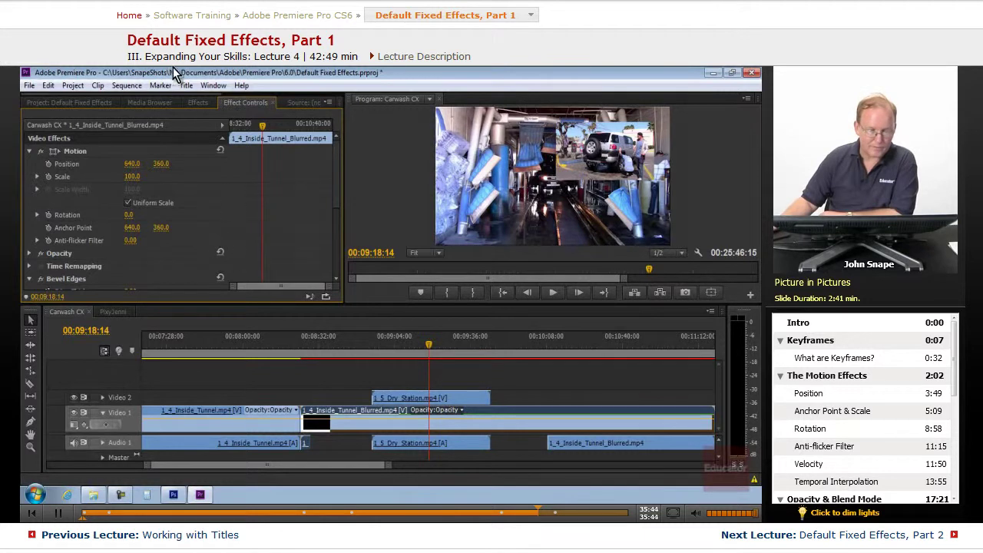
# - Apply the Bevel Edges Thin preset to the 1_5_Dry_Station.mp4 clip on Video 2
pyautogui.click(189, 101)
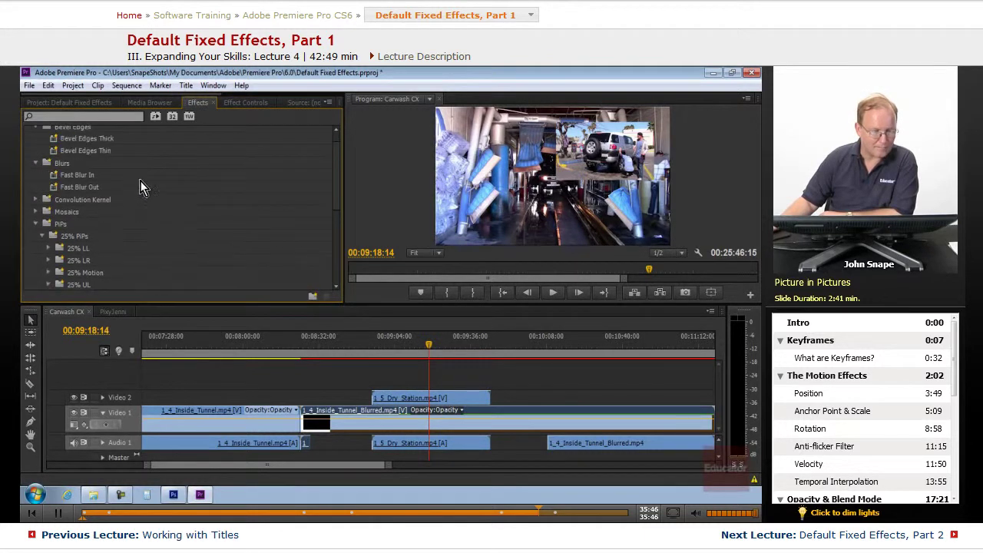
pyautogui.scroll(2, 140, 181)
pyautogui.moveTo(65, 170); pyautogui.dragTo(438, 397)
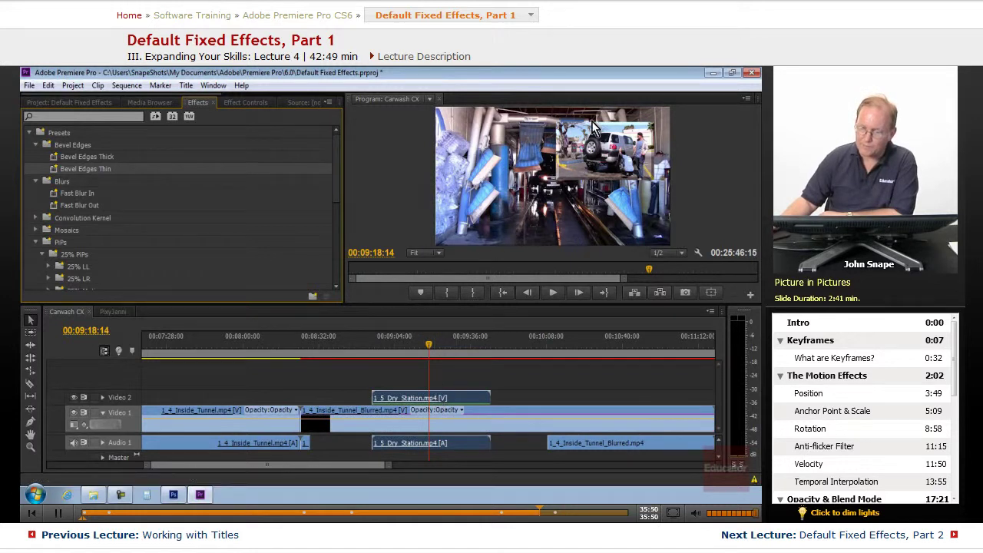
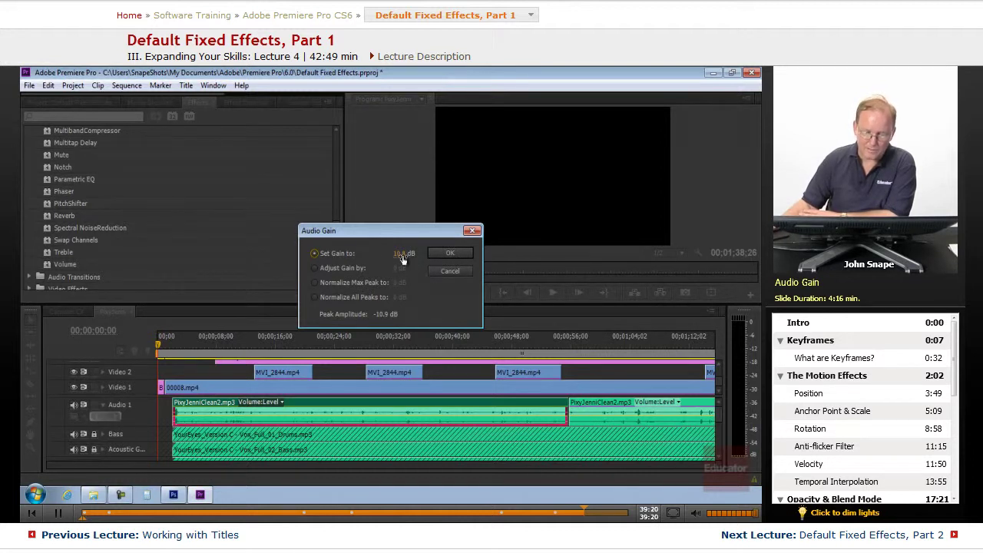
# - Try Set Gain and Adjust Gain values on the first PixyJenniClean2.mp3 clip, and choose normalizing its max peak to 0 dB
pyautogui.moveTo(400, 257); pyautogui.dragTo(409, 261)
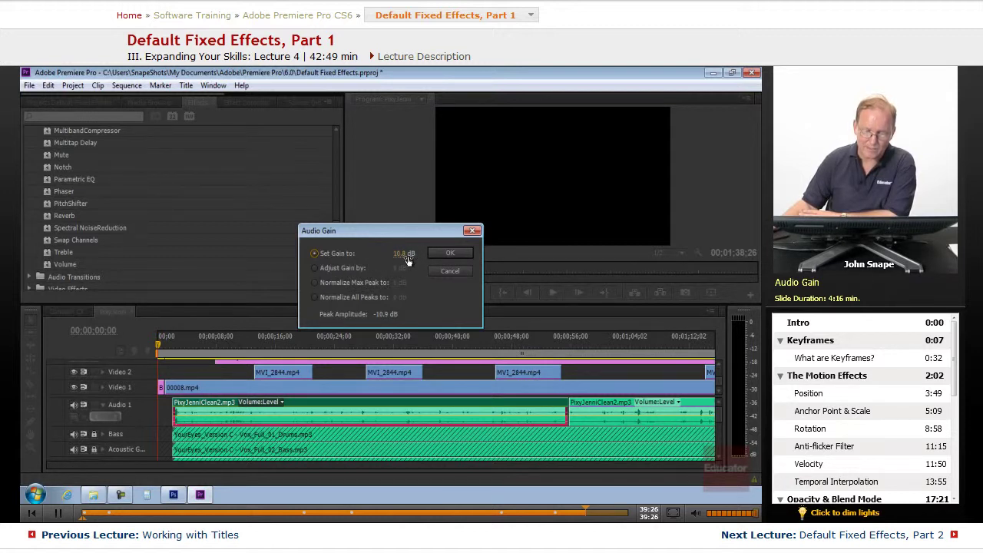
pyautogui.click(315, 268)
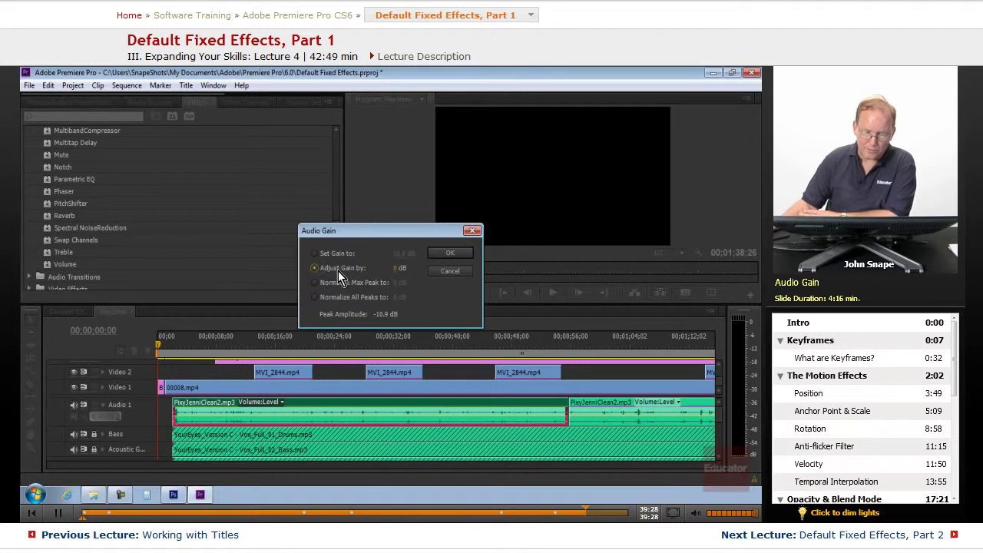
pyautogui.click(394, 269)
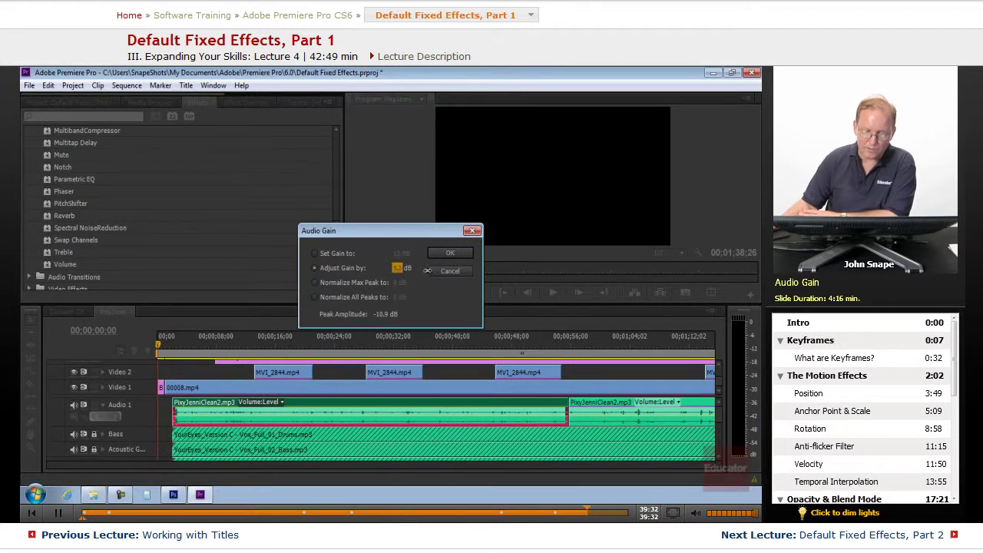
pyautogui.moveTo(434, 271); pyautogui.dragTo(400, 271)
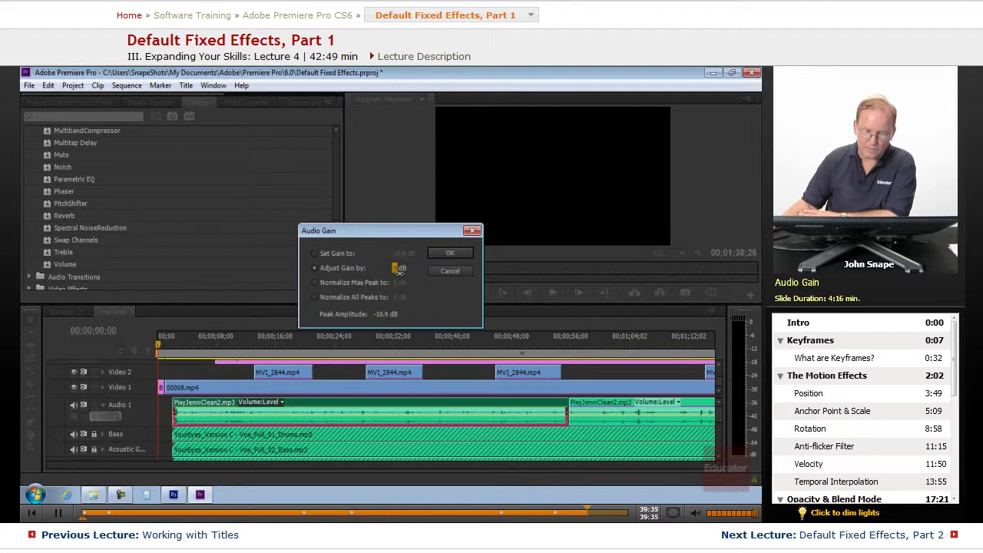
pyautogui.click(315, 282)
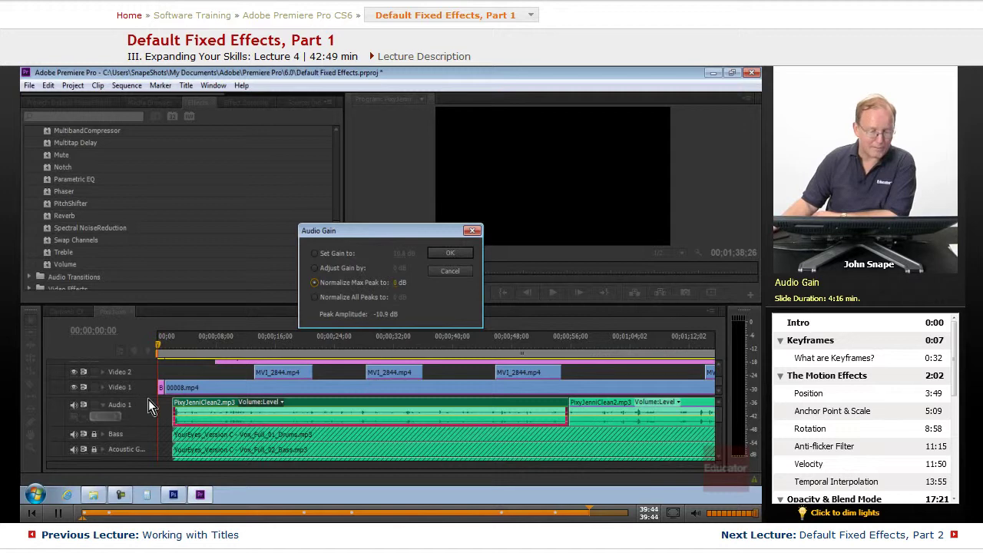
pyautogui.press('Return')
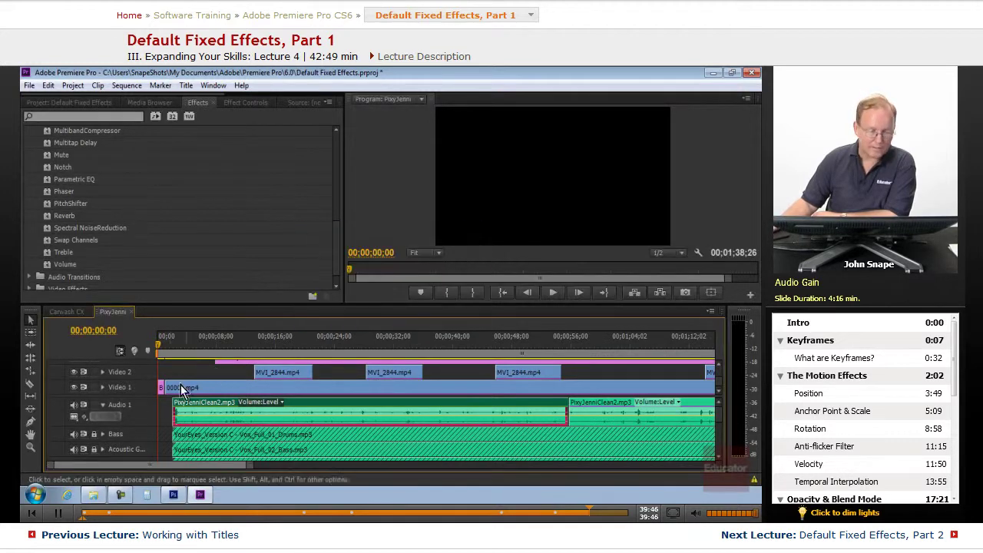
# - Make the Audio 1 track taller and normalize the max peak of the first PixyJenniClean2.mp3 clip to 0 dB
pyautogui.scroll(-2, 145, 372)
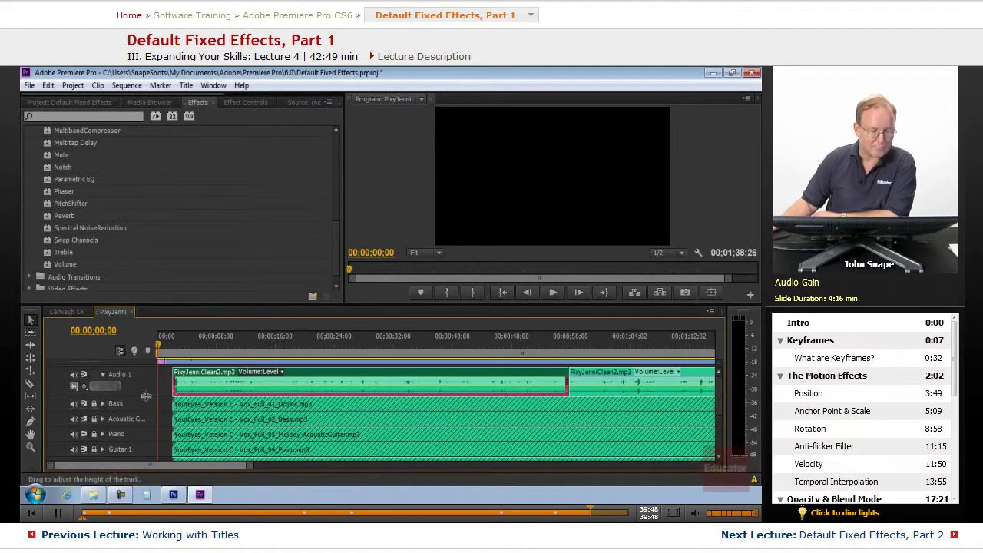
pyautogui.moveTo(151, 425); pyautogui.dragTo(154, 451)
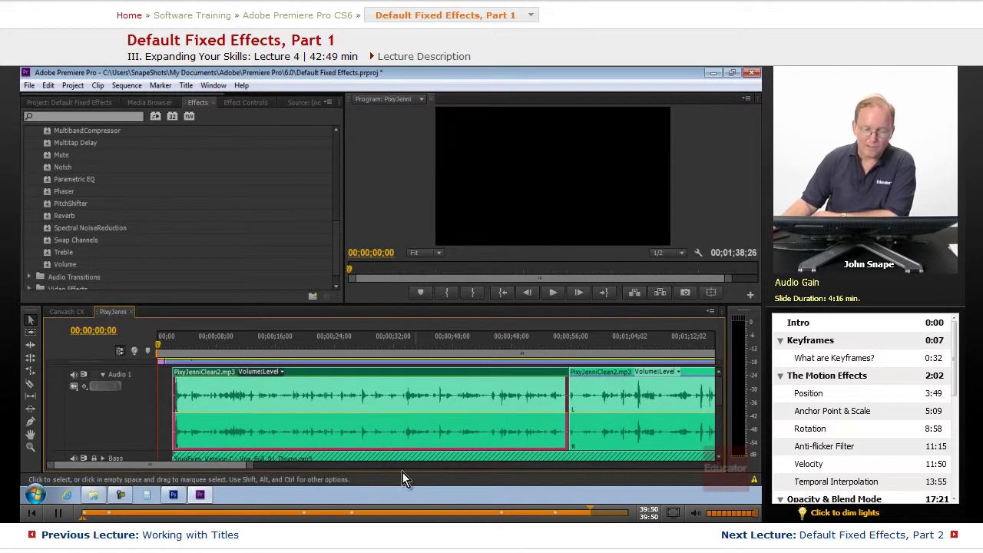
pyautogui.rightClick(387, 395)
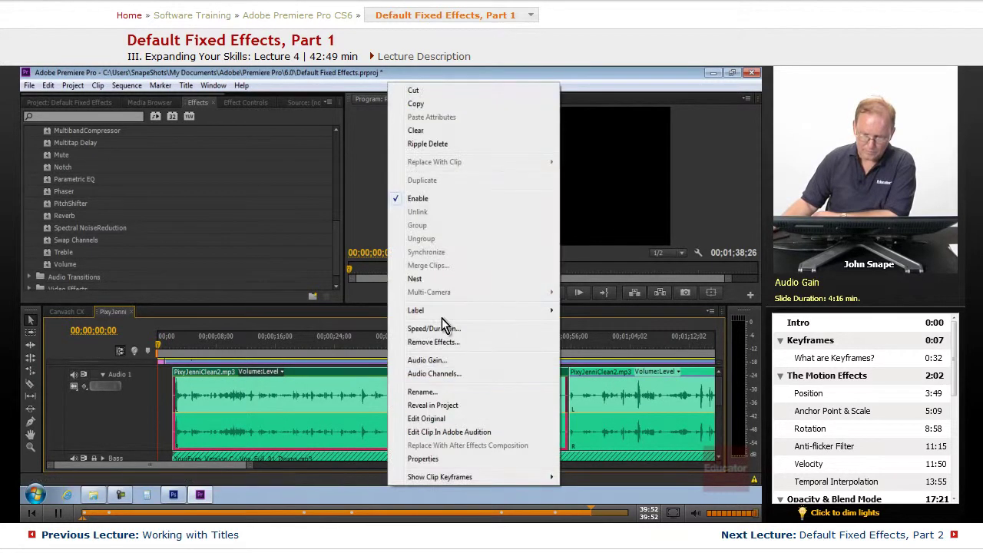
pyautogui.click(457, 360)
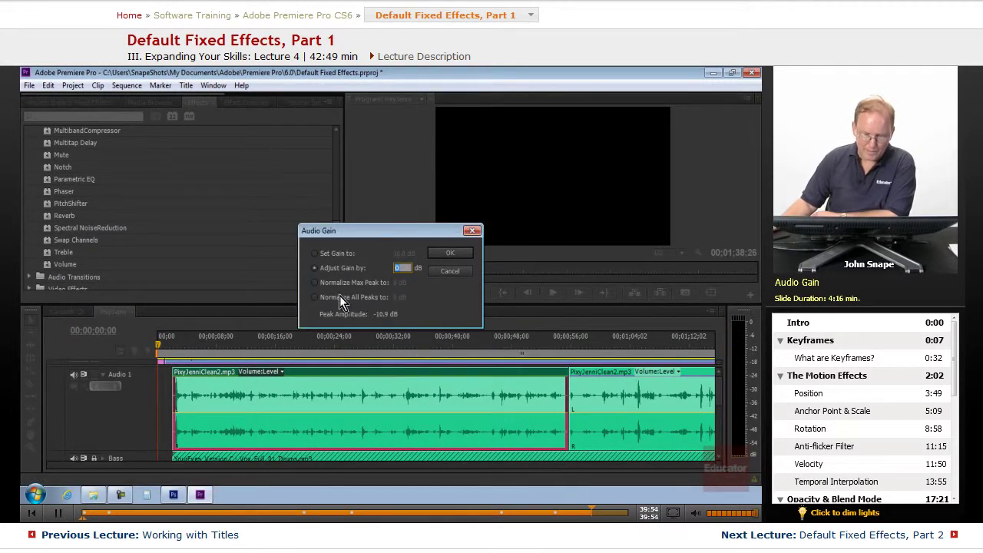
pyautogui.click(315, 283)
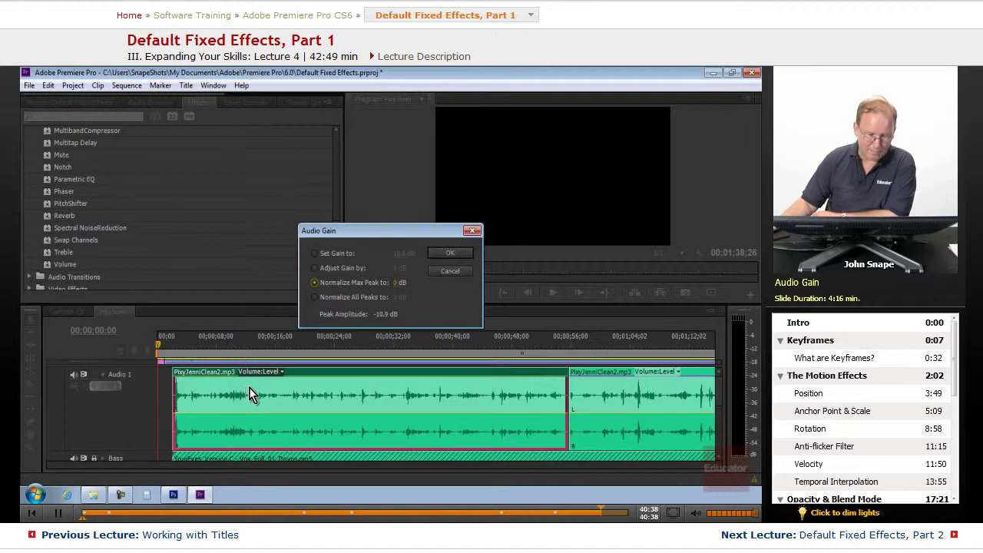
pyautogui.click(457, 254)
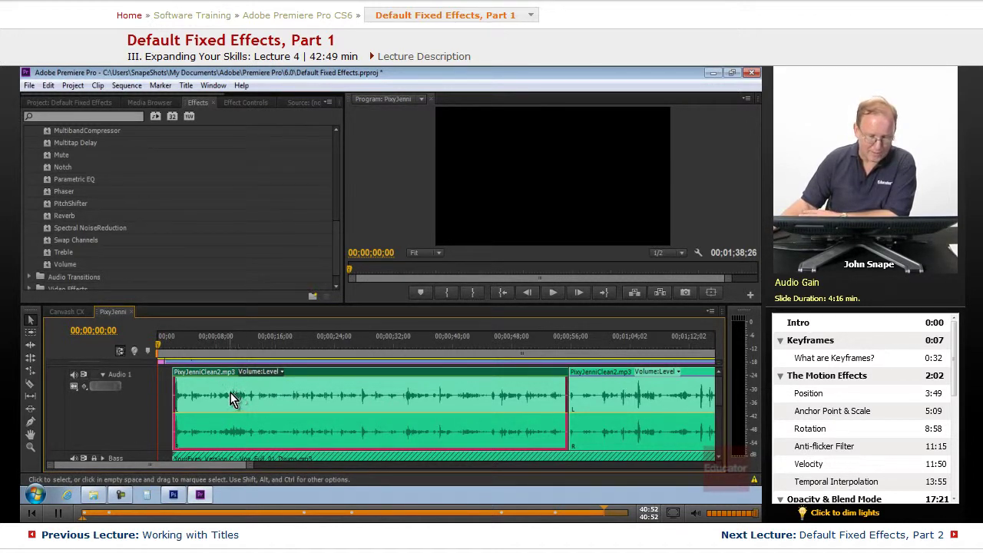
# - Open the first PixyJenniClean2.mp3 clip in the Source monitor to examine its waveform, with the sequence playhead at 00;00;02;29
pyautogui.doubleClick(236, 395)
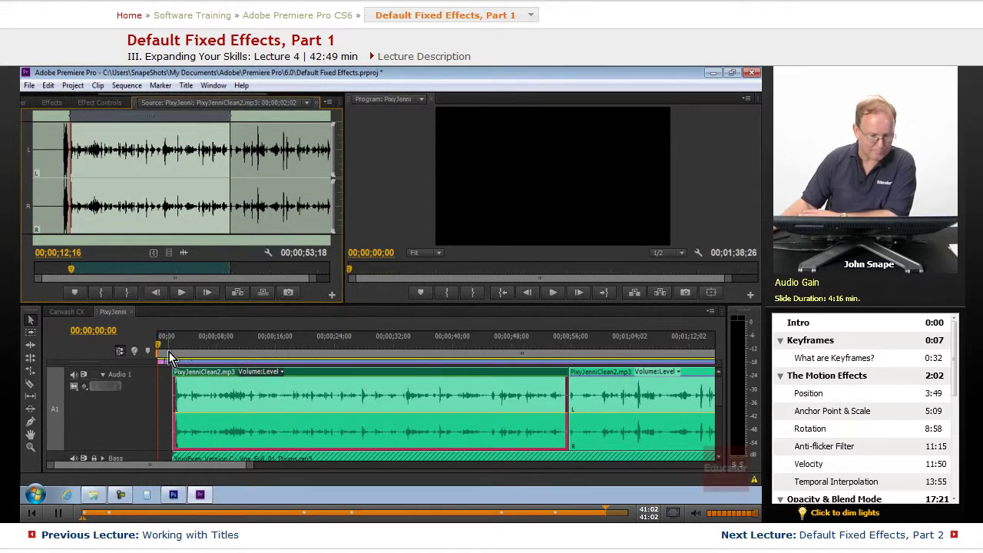
pyautogui.moveTo(157, 352); pyautogui.dragTo(179, 353)
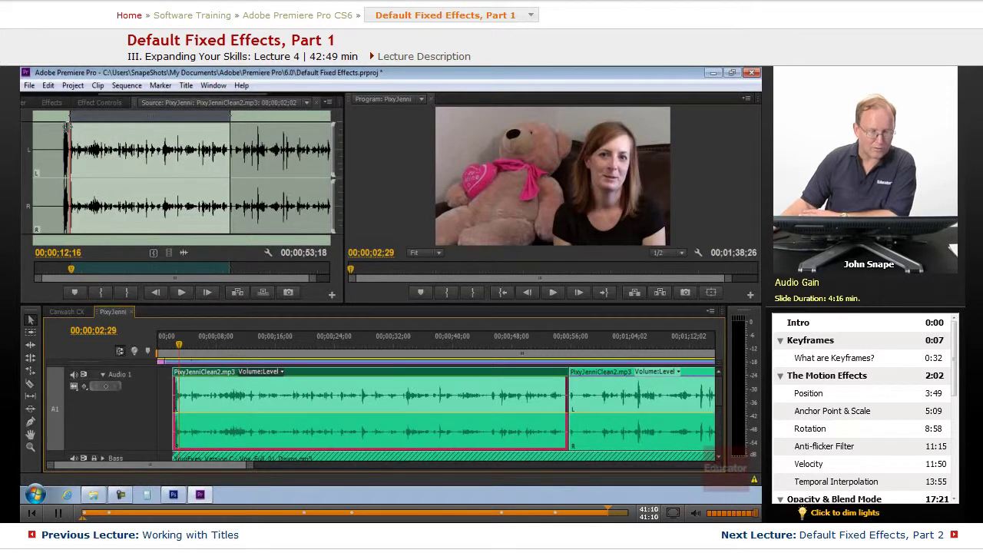
pyautogui.moveTo(311, 281); pyautogui.dragTo(341, 281)
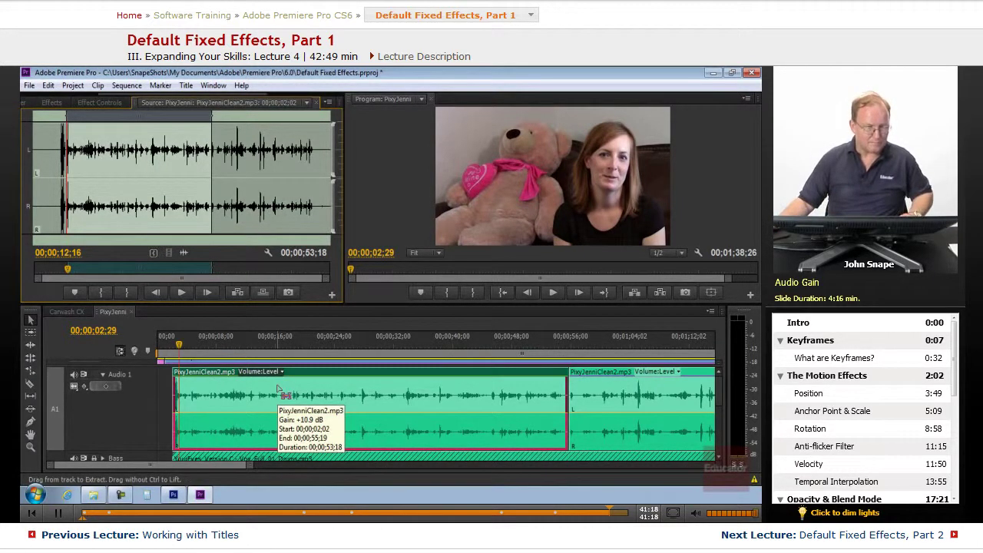
# - Normalize all peaks of the first PixyJenniClean2.mp3 clip to 0 dB and play the sequence to hear the result
pyautogui.rightClick(356, 374)
pyautogui.click(423, 358)
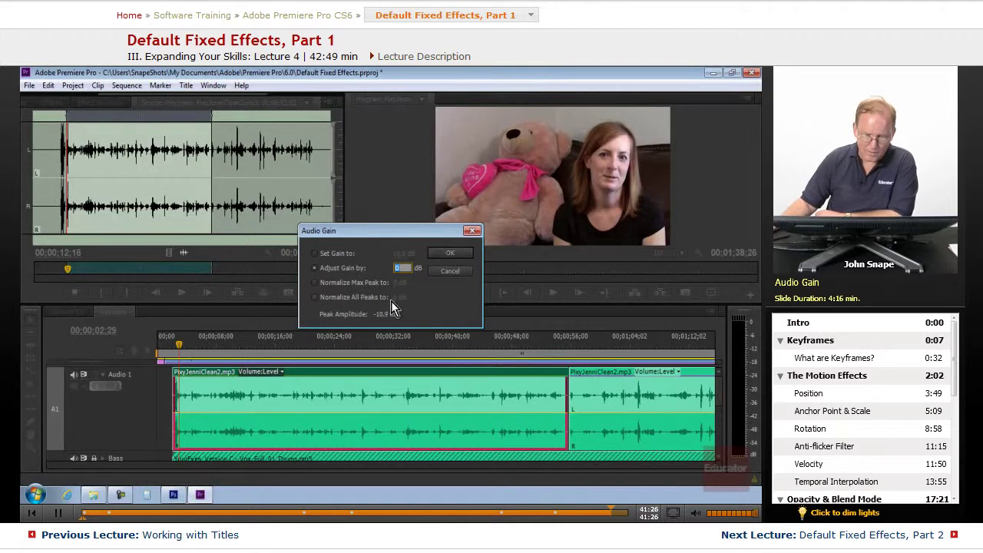
pyautogui.click(315, 297)
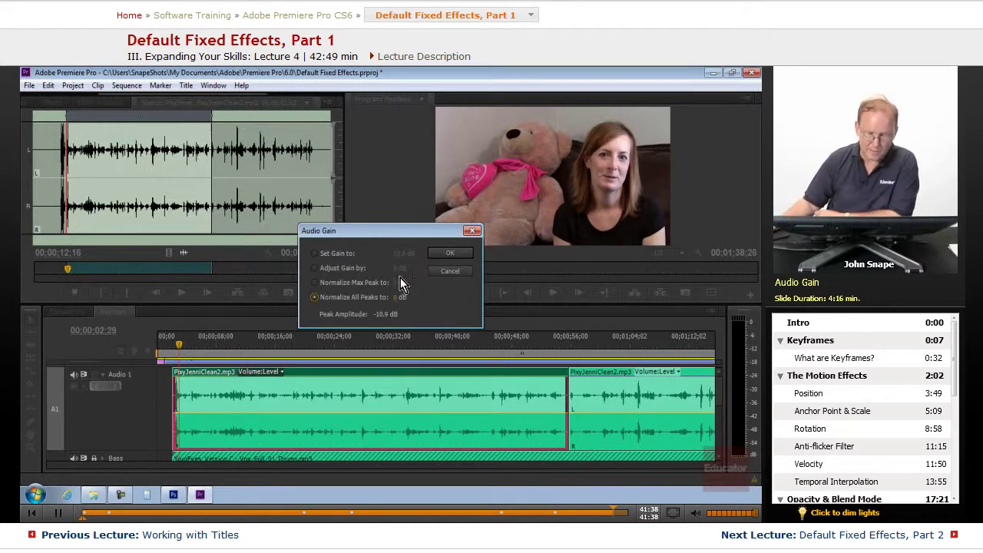
pyautogui.click(453, 255)
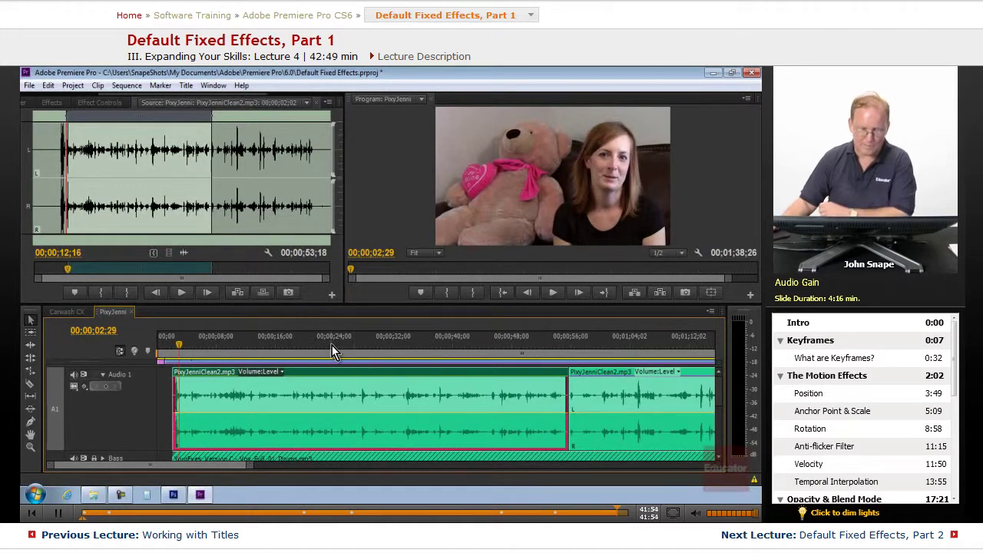
pyautogui.press('space')
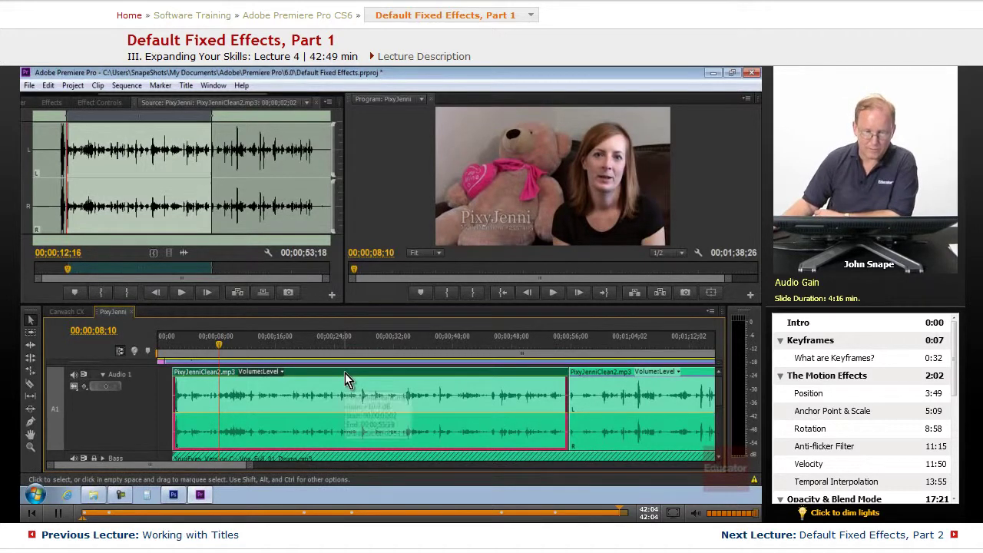
# - Review the Audio Gain settings of the first PixyJenniClean2.mp3 clip, leaving the gain adjustment at 0 dB
pyautogui.rightClick(353, 372)
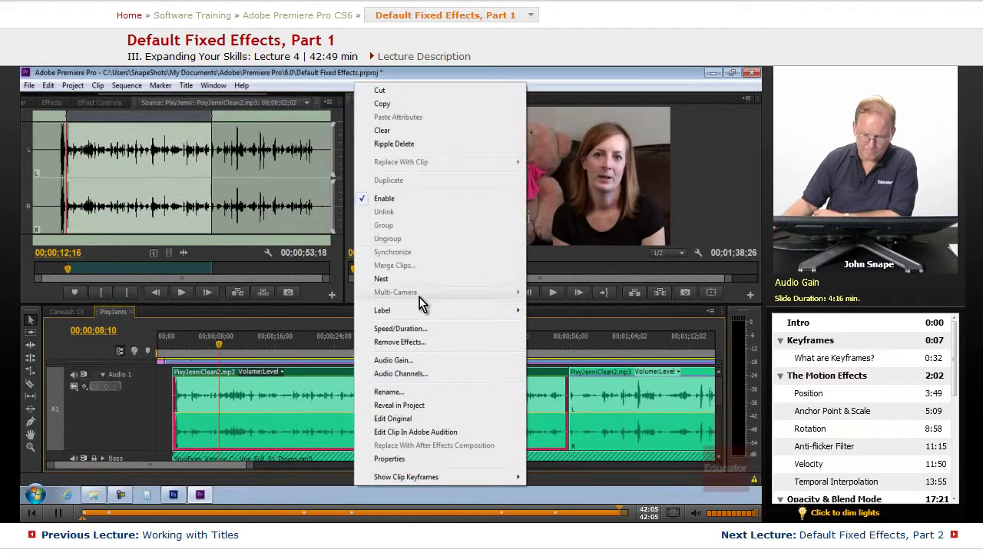
pyautogui.click(418, 359)
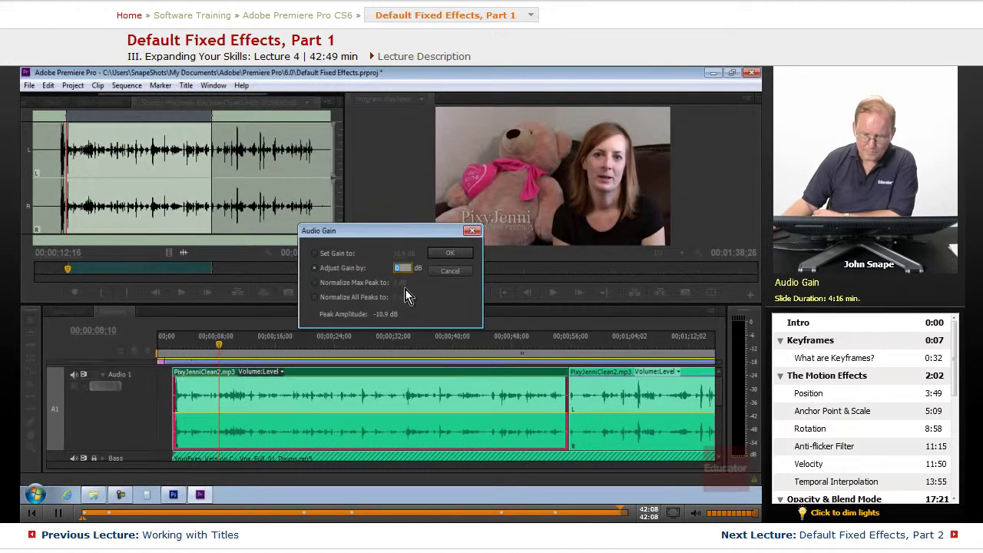
pyautogui.click(438, 253)
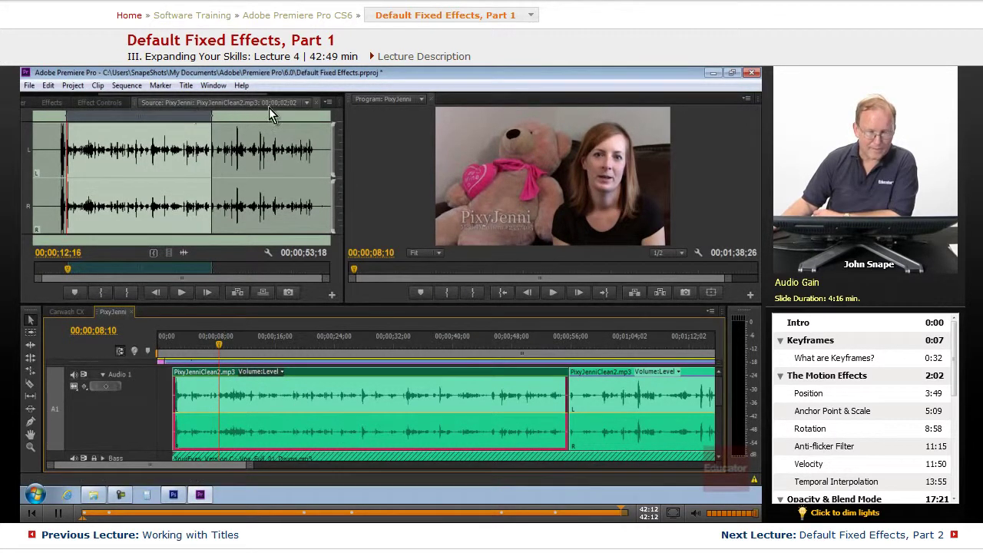
# - Bring back the effects list and switch to the Carwash CX sequence
pyautogui.click(51, 102)
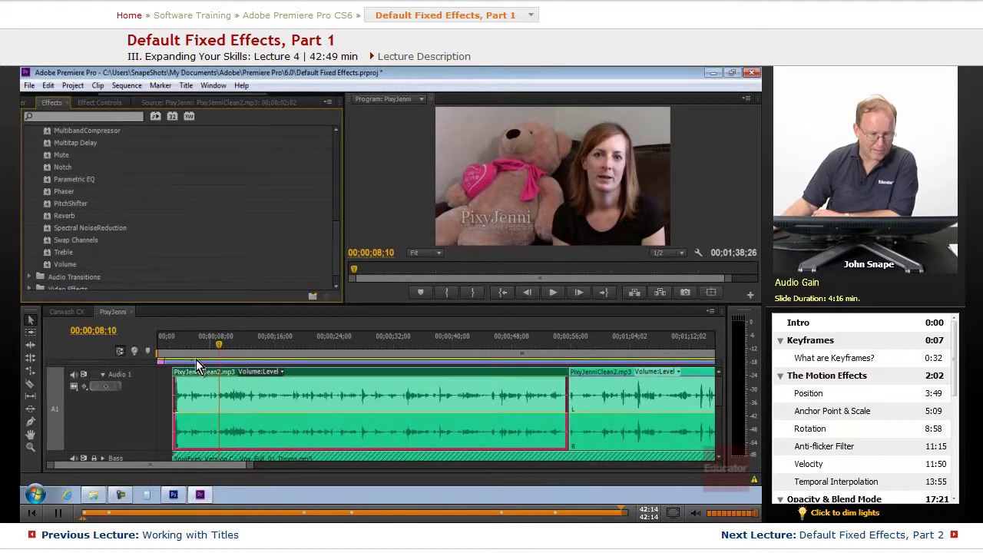
pyautogui.click(68, 311)
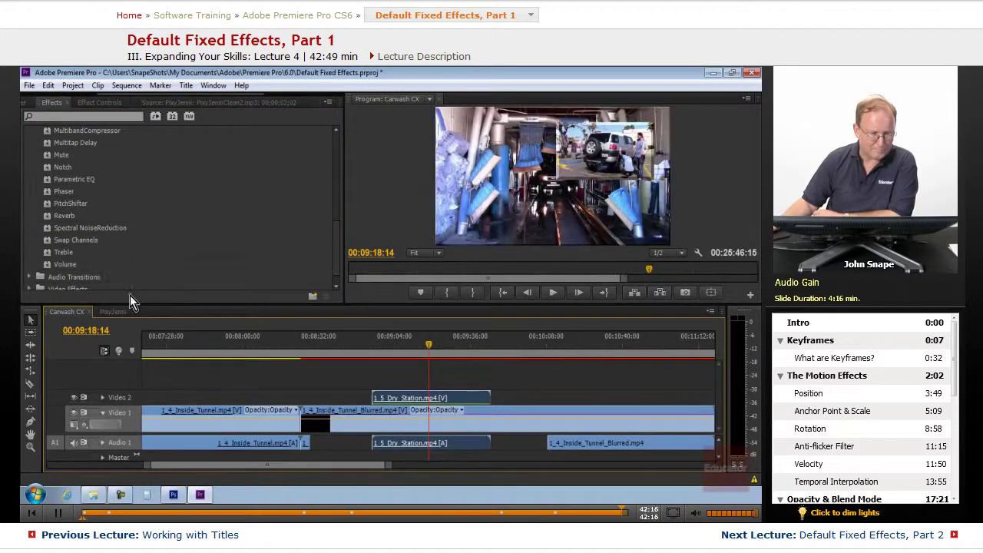
pyautogui.moveTo(153, 92); pyautogui.dragTo(50, 97)
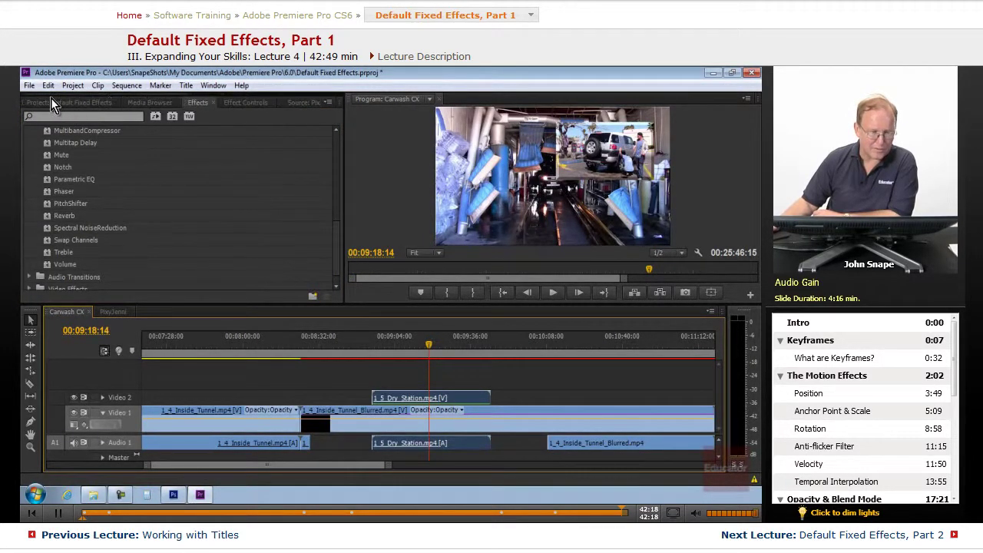
# - Examine the list of available audio effects in the Audio Effects folder
pyautogui.click(337, 247)
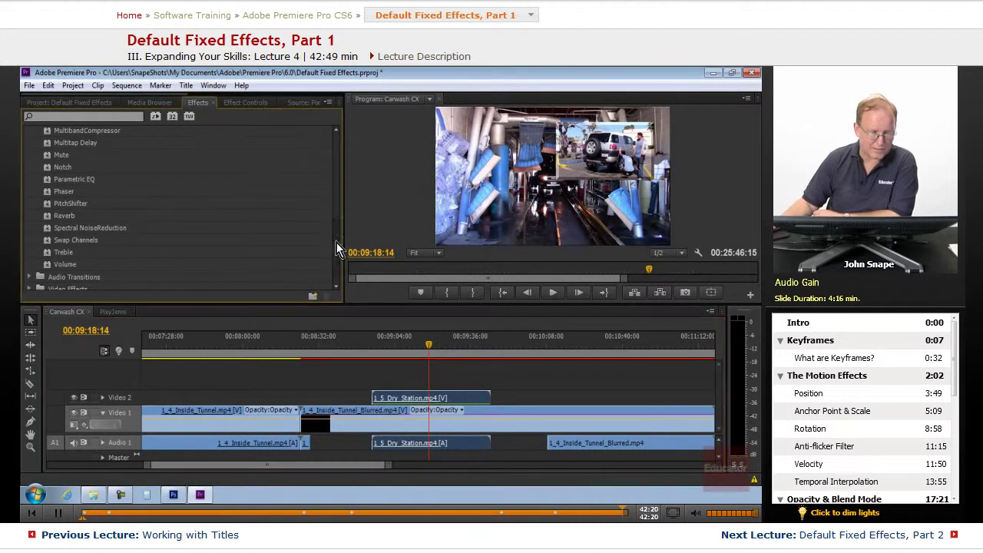
pyautogui.moveTo(338, 247); pyautogui.dragTo(333, 156)
pyautogui.click(30, 145)
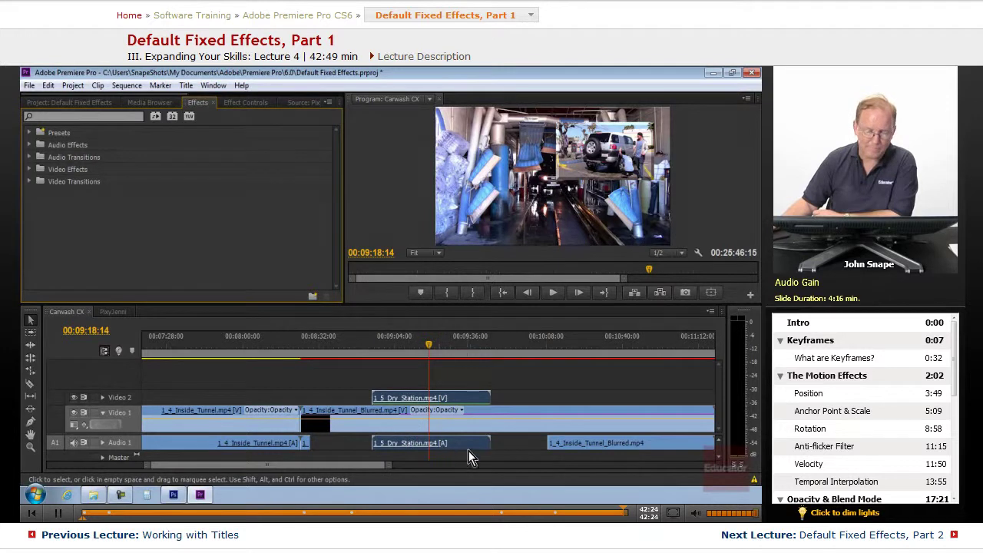
pyautogui.click(31, 144)
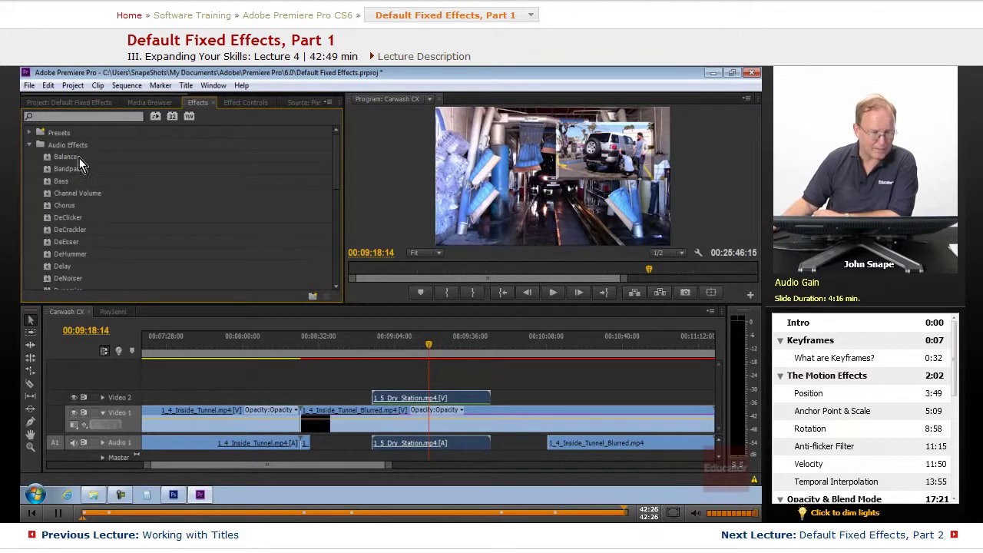
pyautogui.scroll(-4, 99, 259)
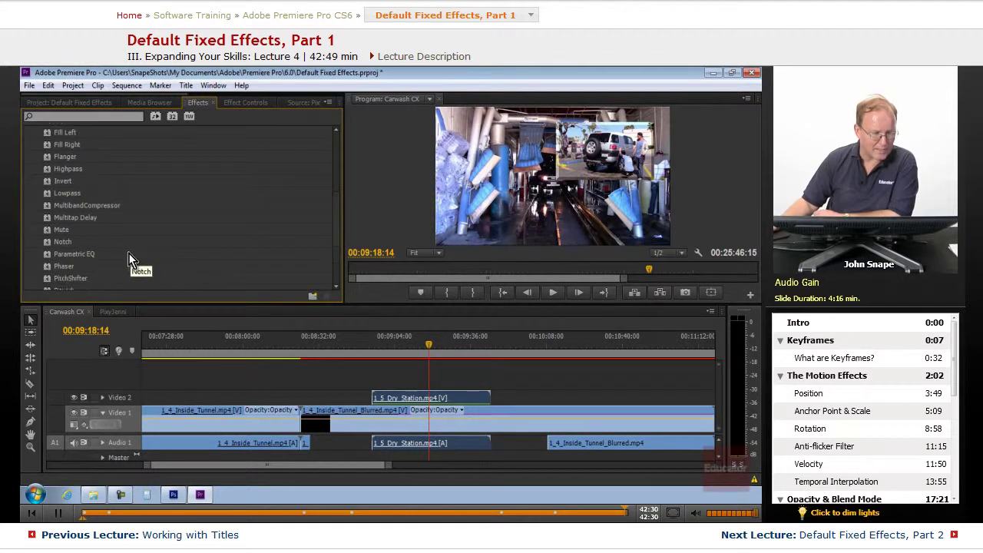
pyautogui.scroll(-4, 128, 253)
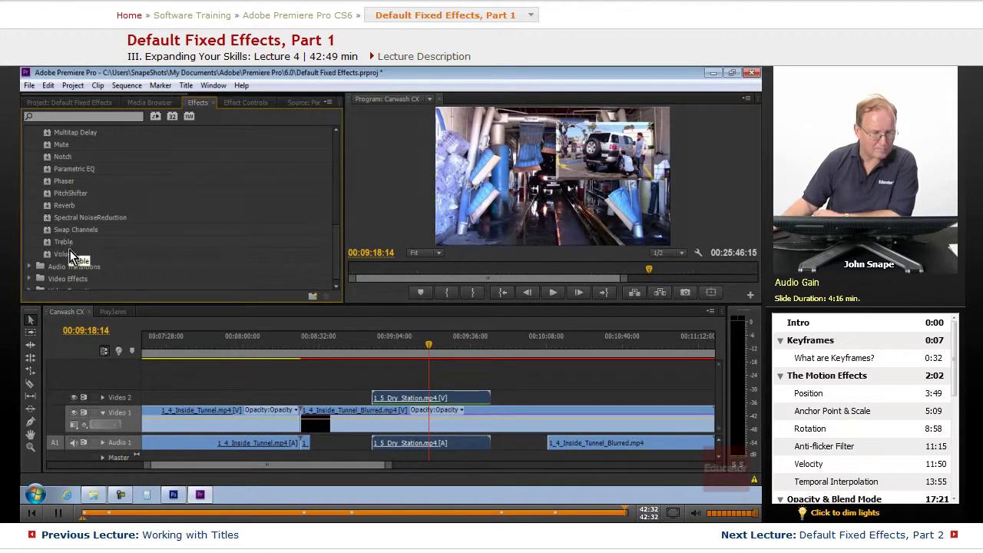
pyautogui.scroll(4, 174, 265)
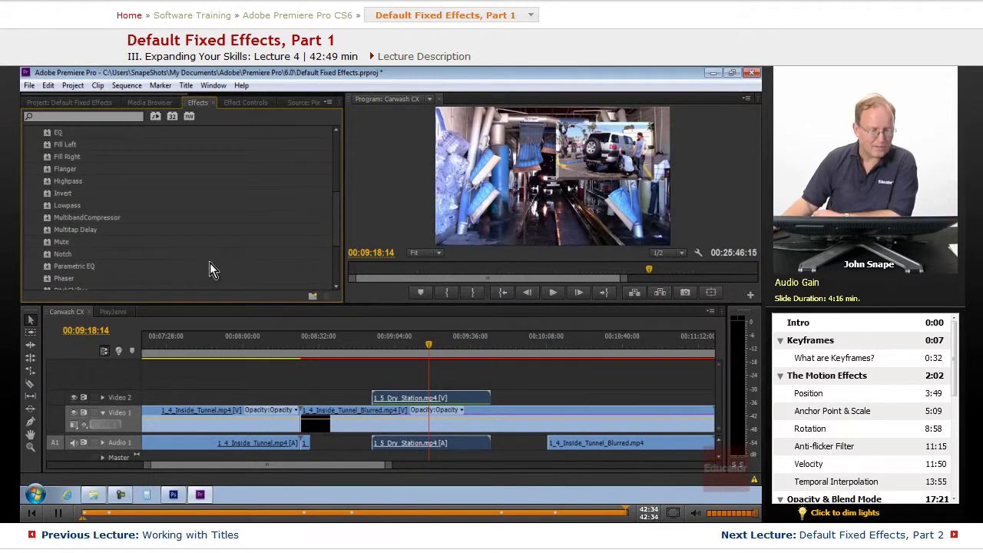